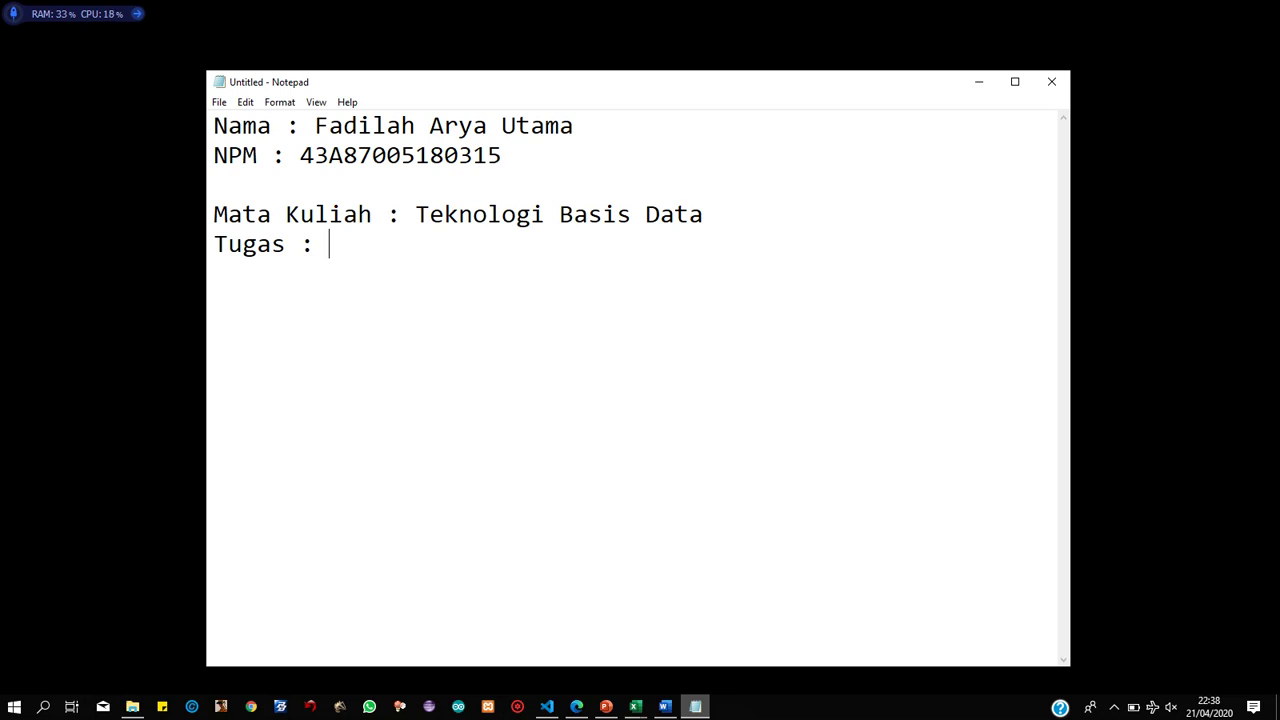
Complete the Tugas line of the note with "Selasa, 21-04-2020", start a new line and minimize Notepad.
text(Selasa, 21)
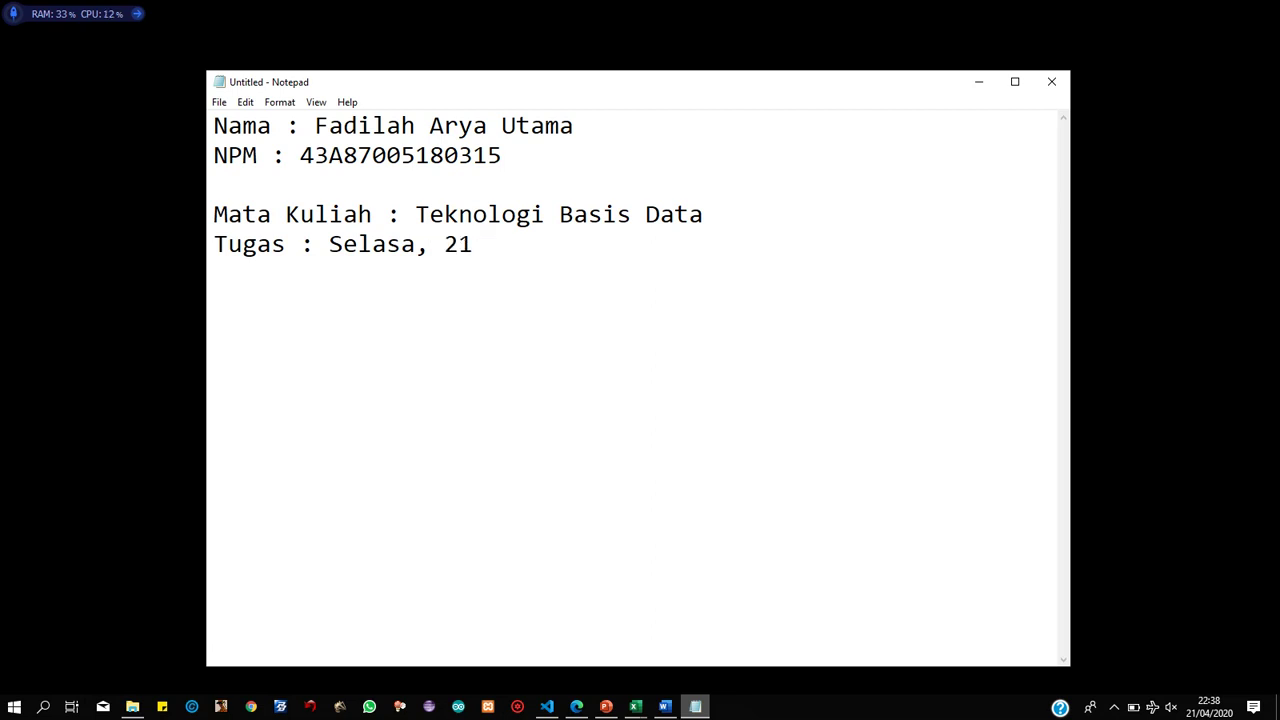
key(BackSpace)
text(-04-2020)
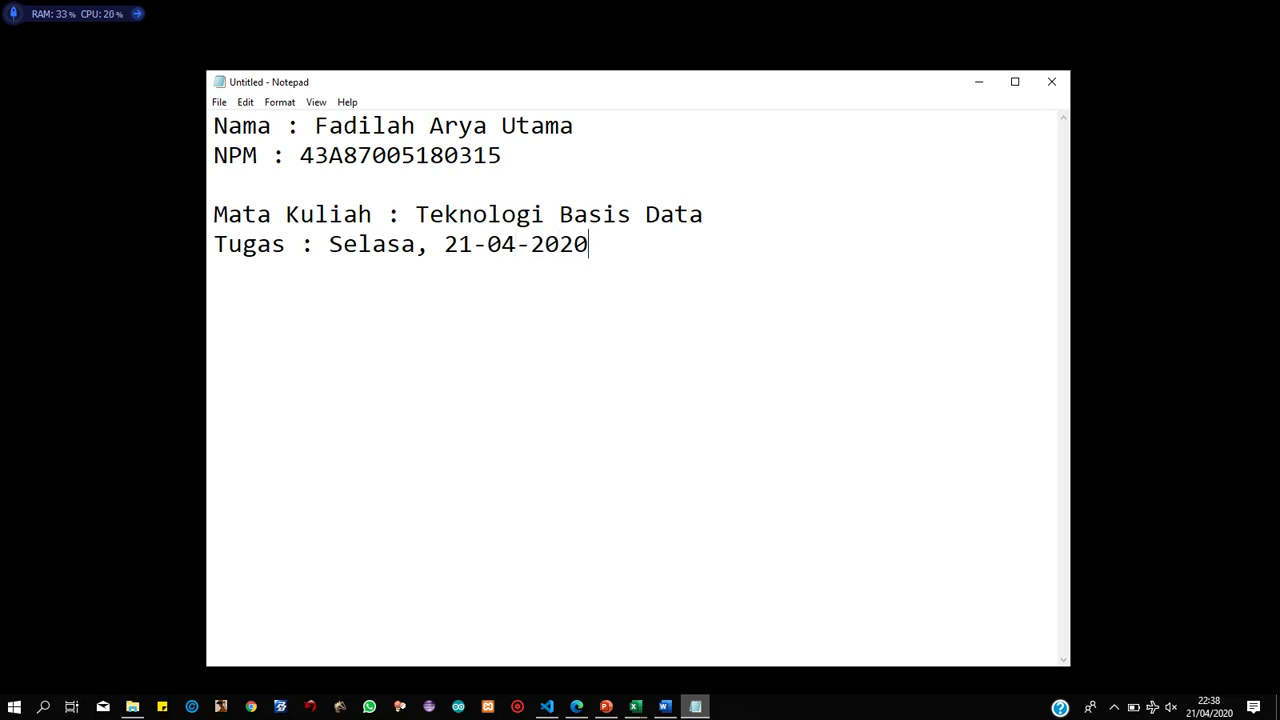
key(Return)
click(978, 81)
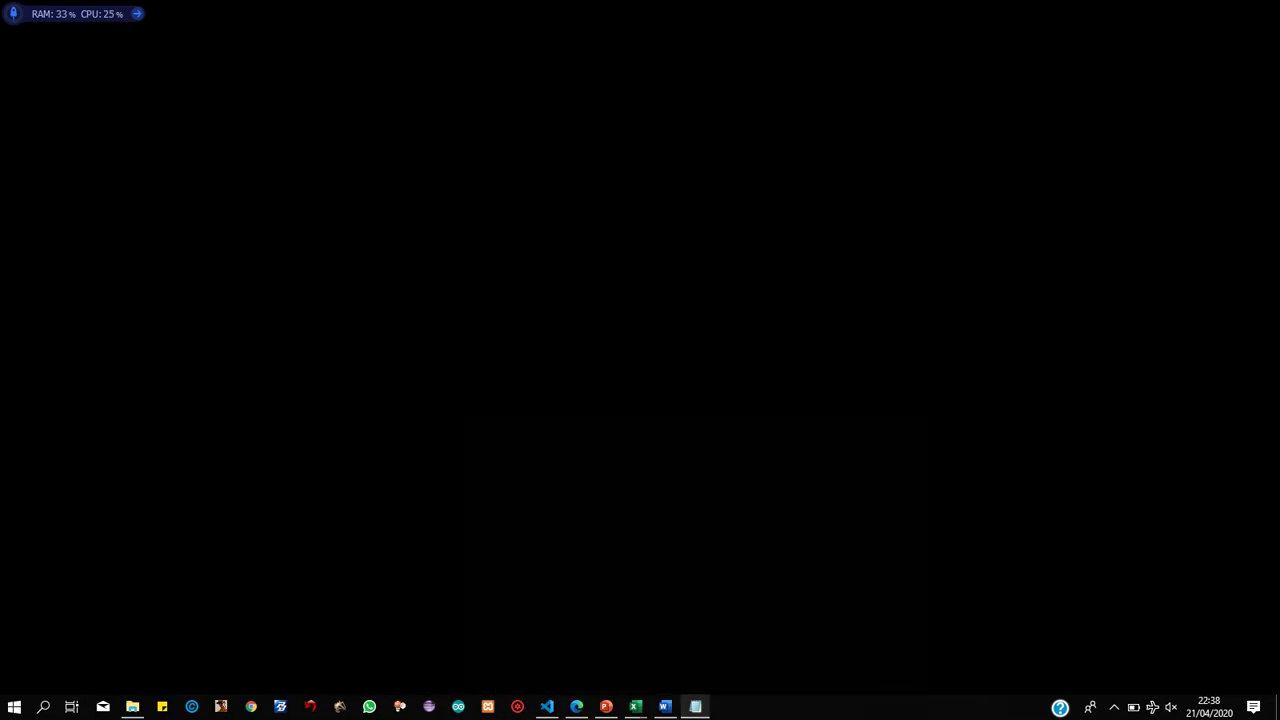
click(1114, 707)
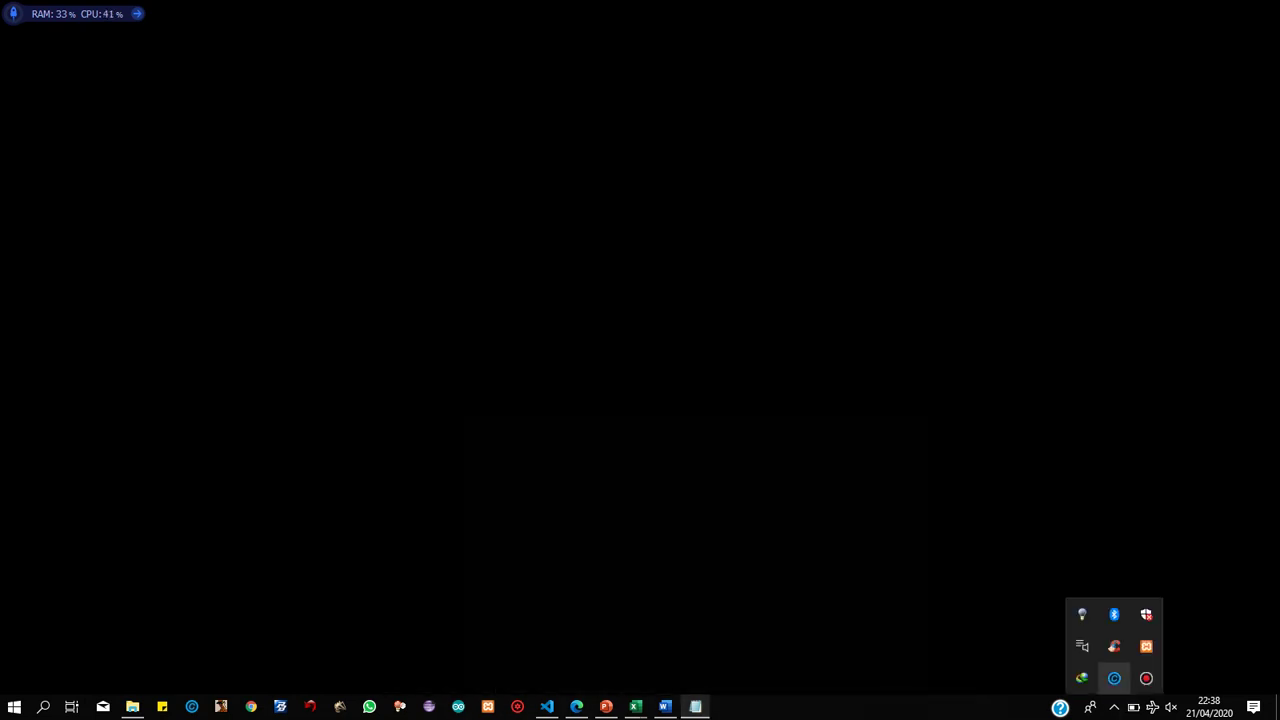
click(1146, 678)
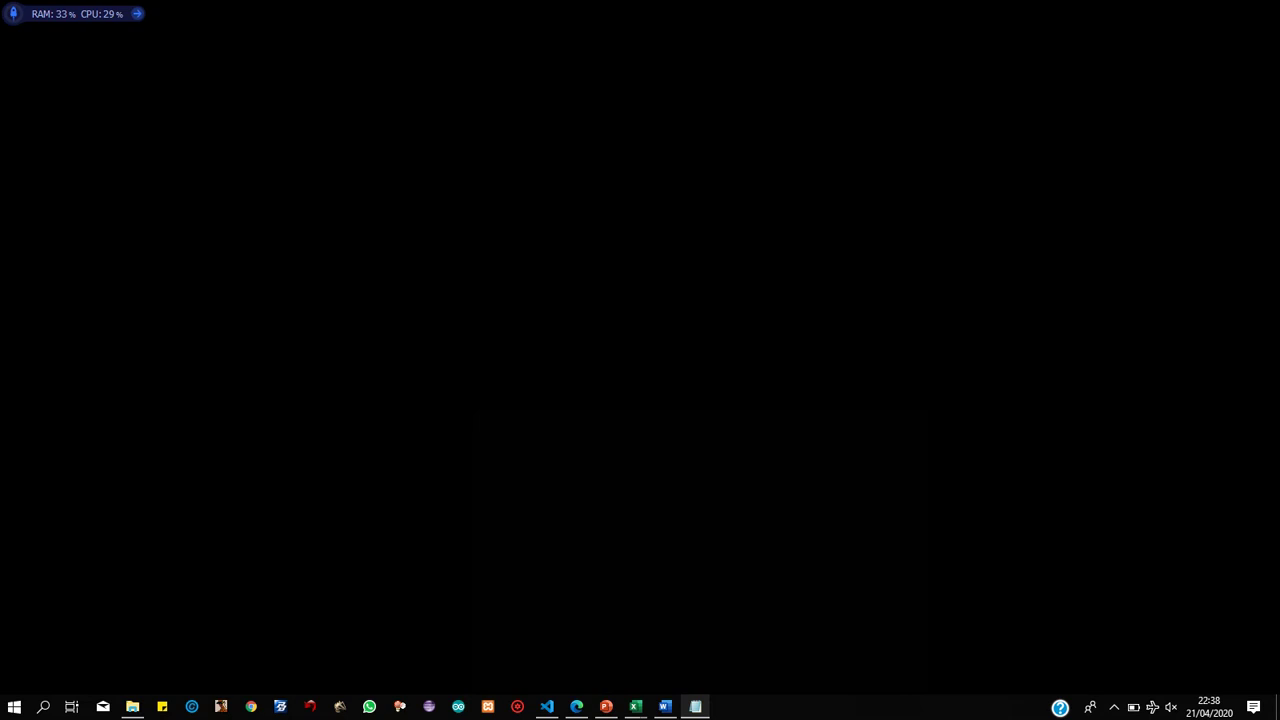
Switch to the empty Book3 workbook in Excel and select cell A1.
click(636, 707)
click(715, 645)
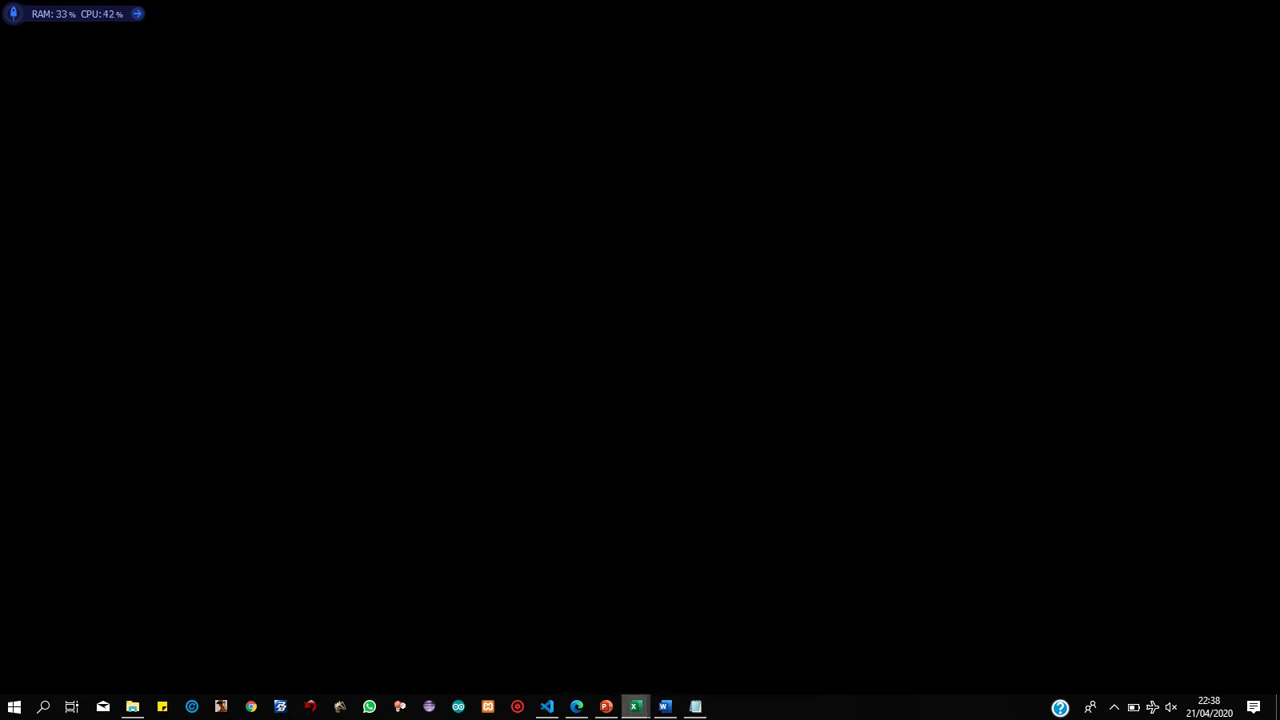
drag(46, 203, 46, 187)
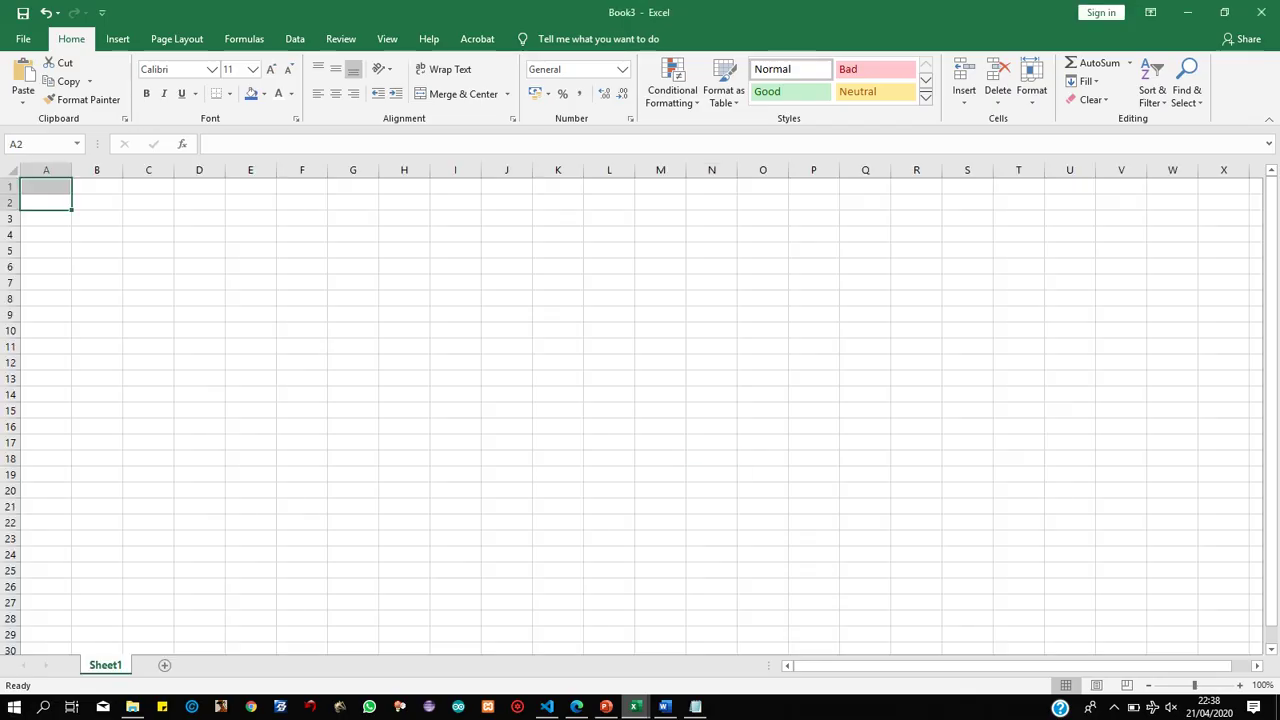
click(609, 555)
click(46, 187)
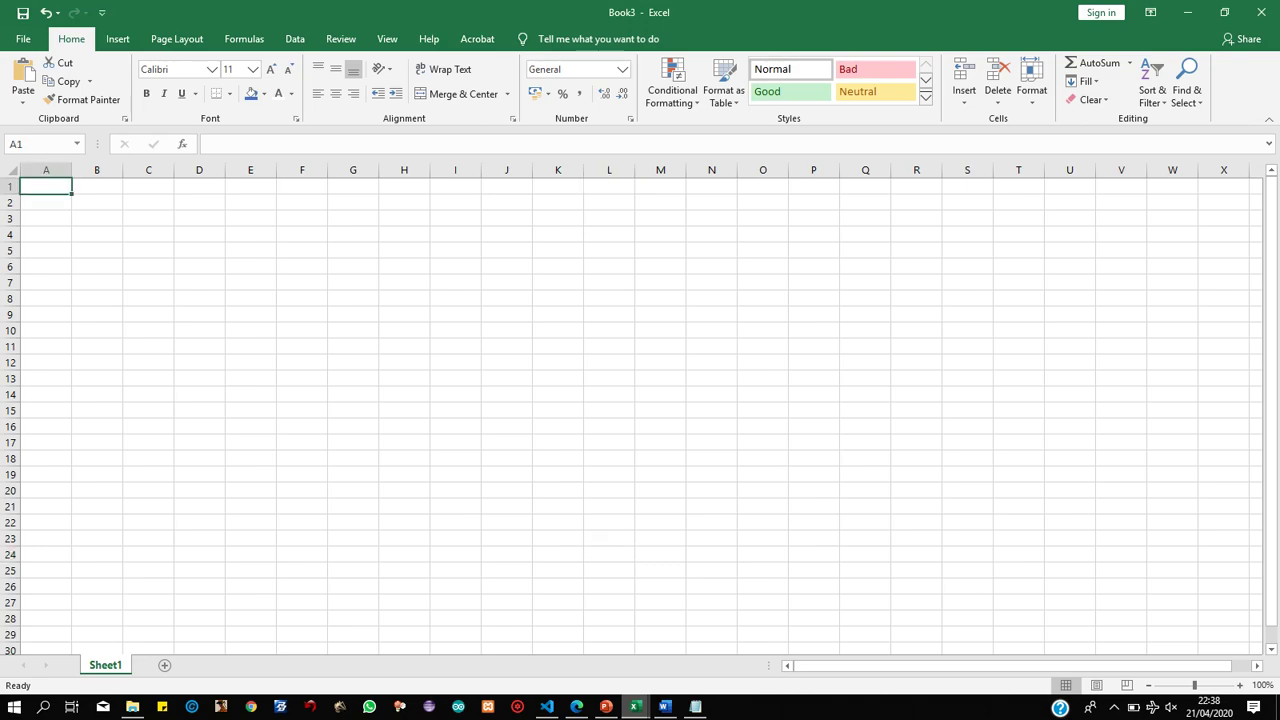
Copy the UNORMAL heading in cell B2 of the "Teknologi Basis Data - 21 04 2020" workbook.
click(635, 707)
click(550, 640)
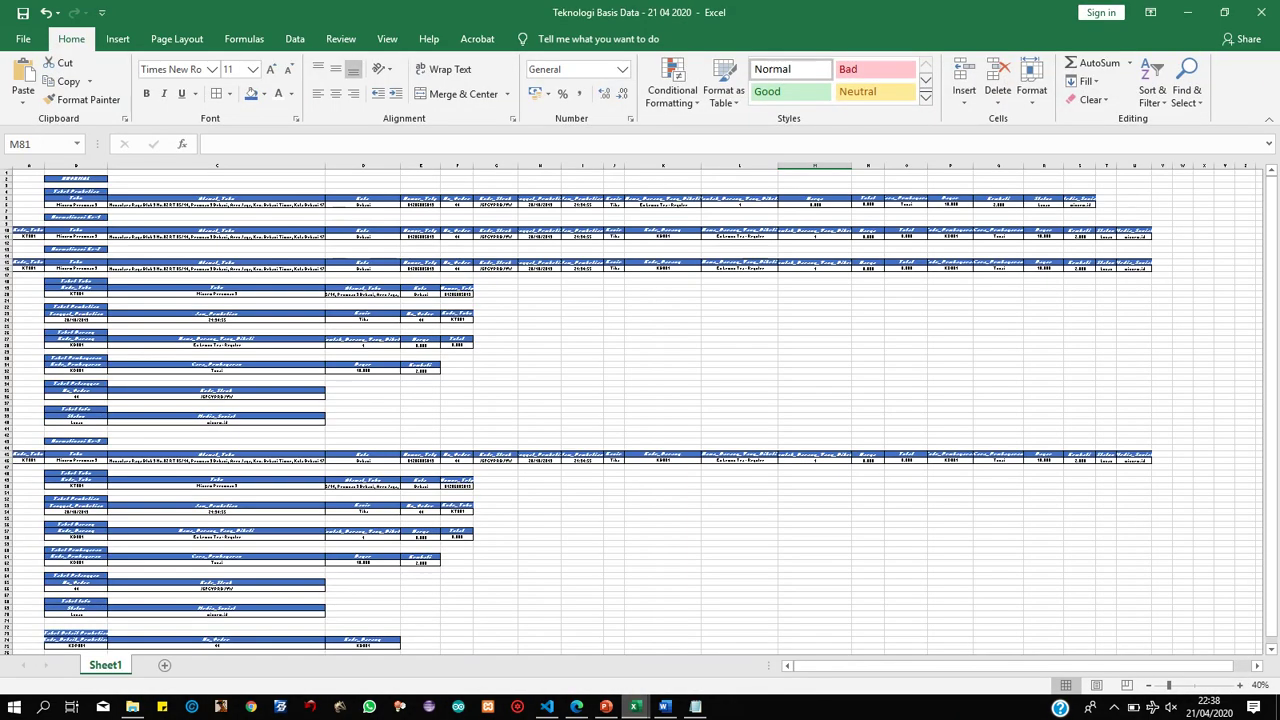
click(76, 179)
key(ctrl+c)
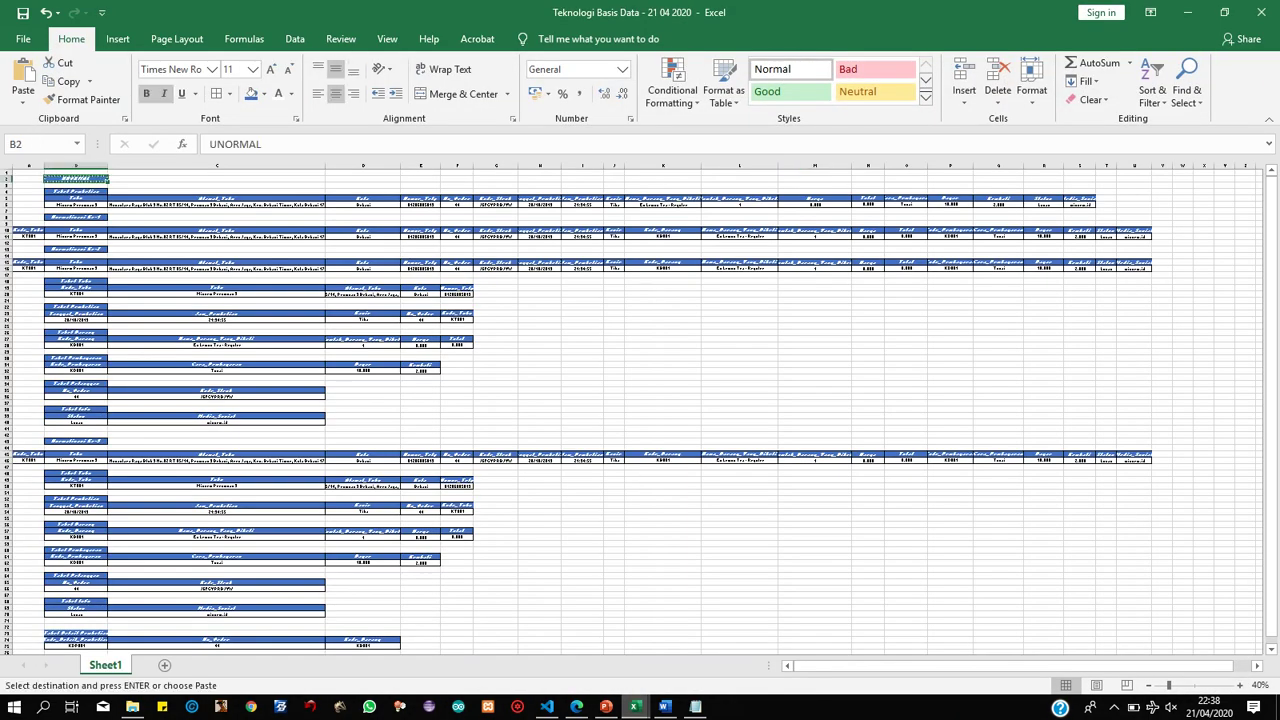
View the entity-relationship diagram in Word and the assignment note in Notepad, and return to Excel.
click(665, 707)
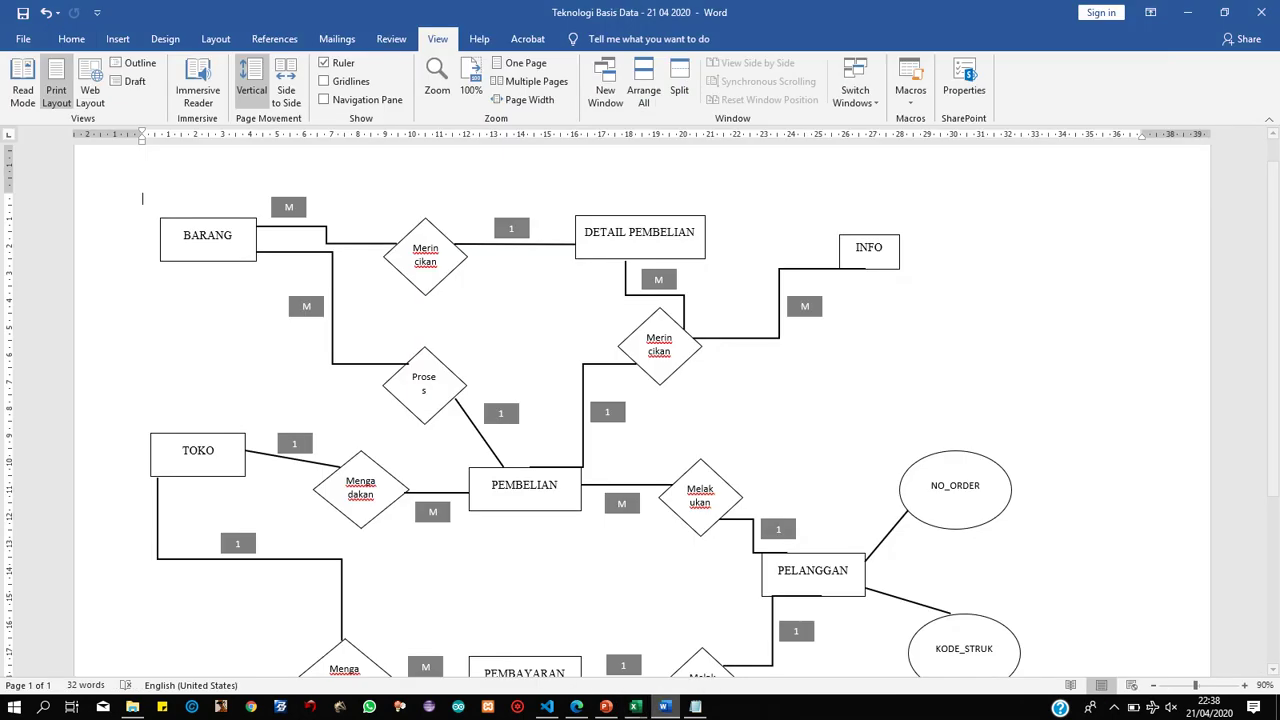
click(665, 707)
click(695, 707)
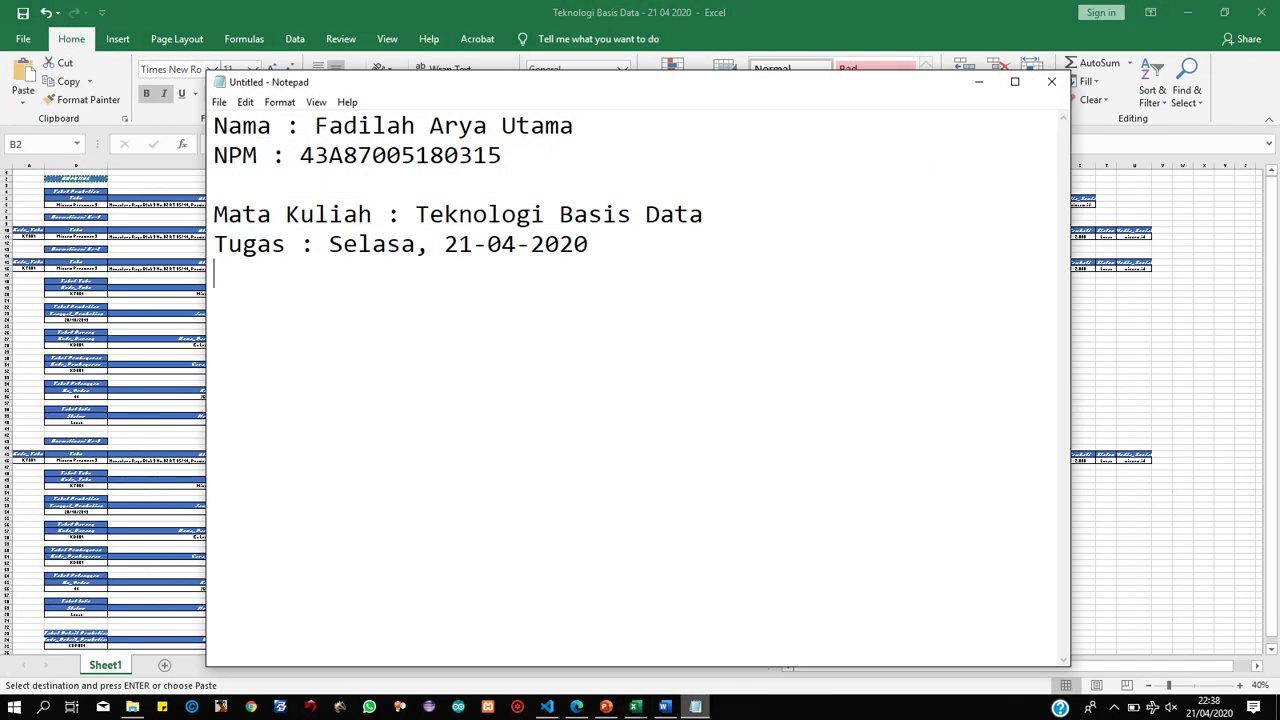
click(695, 707)
Paste the copied UNORMAL heading into cell B2 of the Book3 workbook.
mouse_move(636, 707)
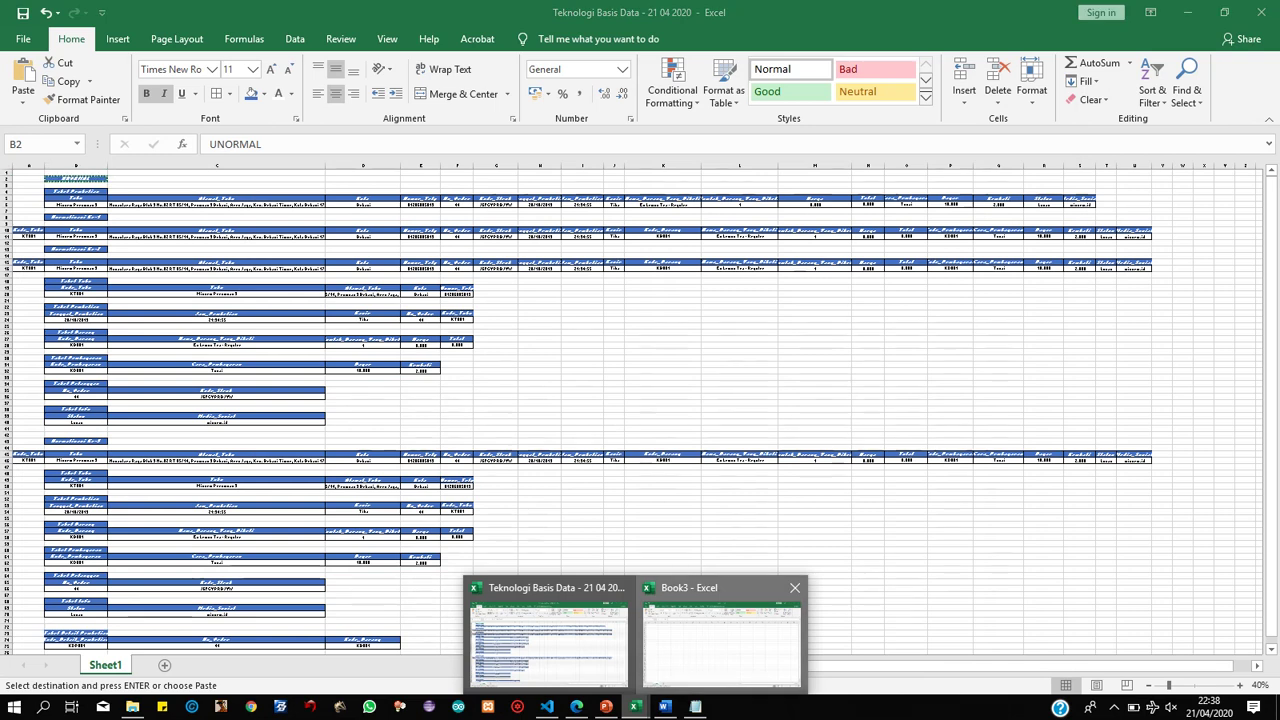
click(721, 640)
click(46, 202)
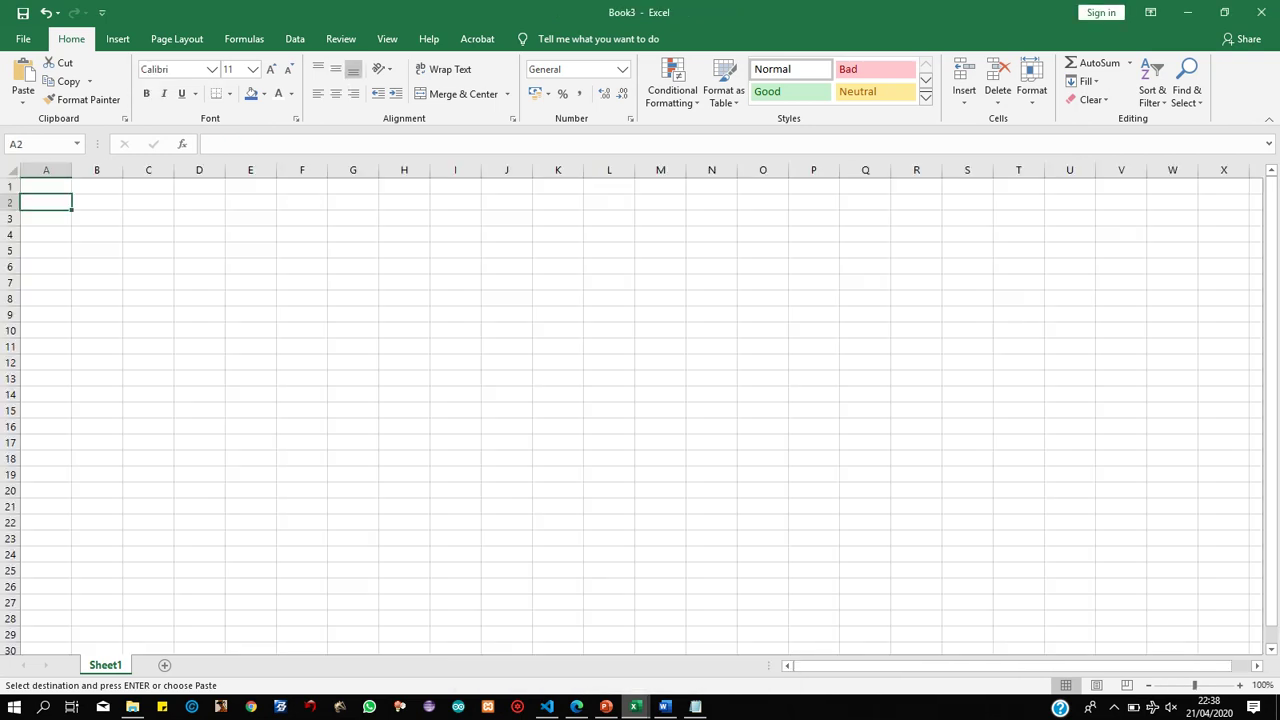
click(46, 186)
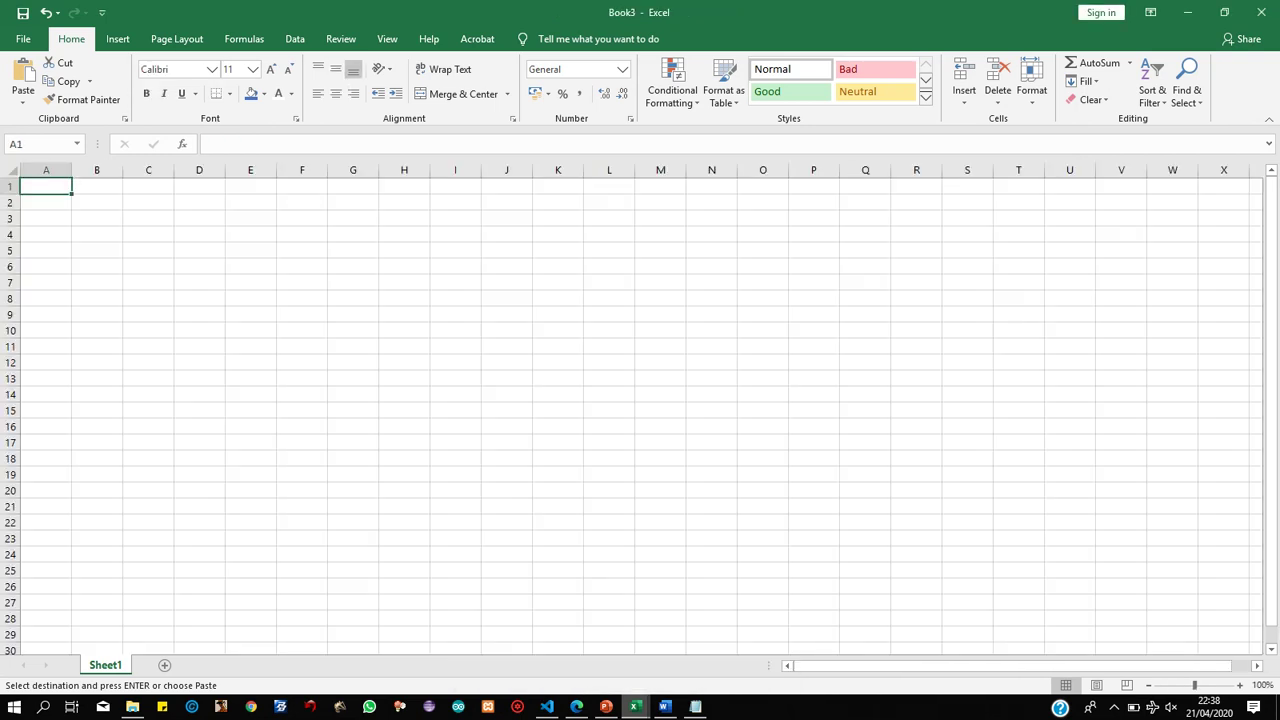
mouse_move(634, 707)
click(543, 640)
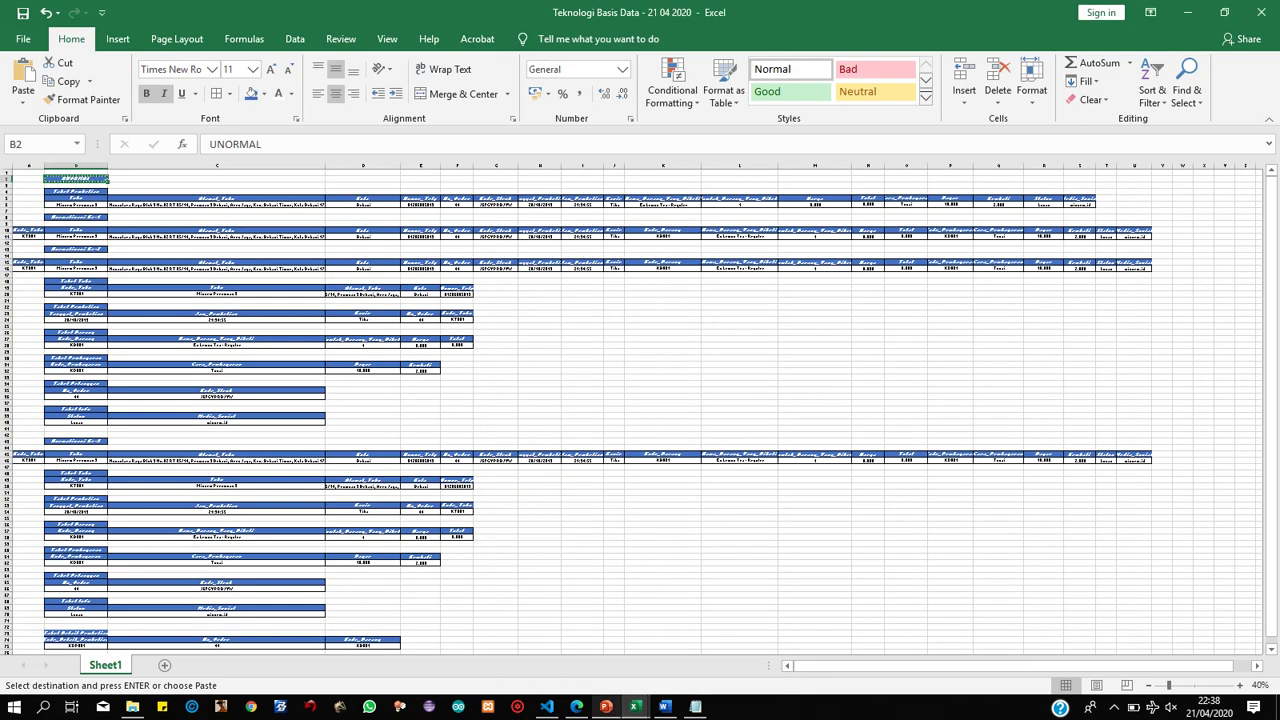
click(720, 640)
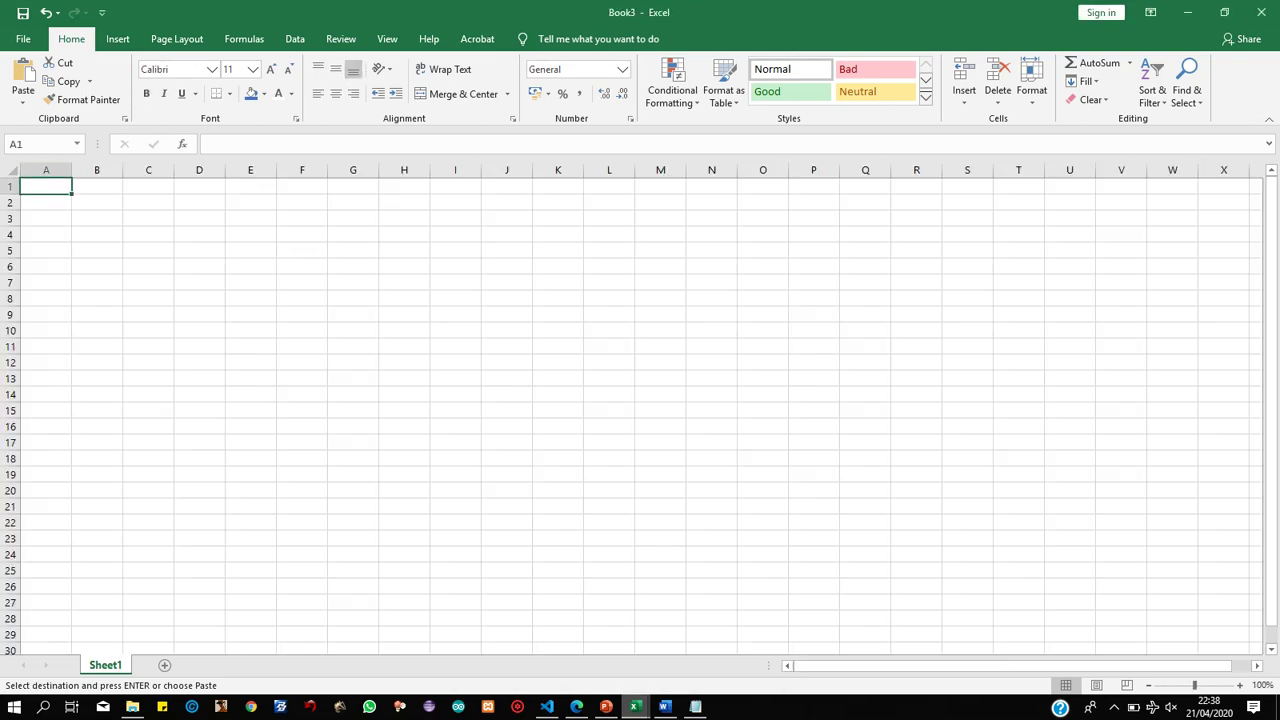
click(97, 202)
key(ctrl+v)
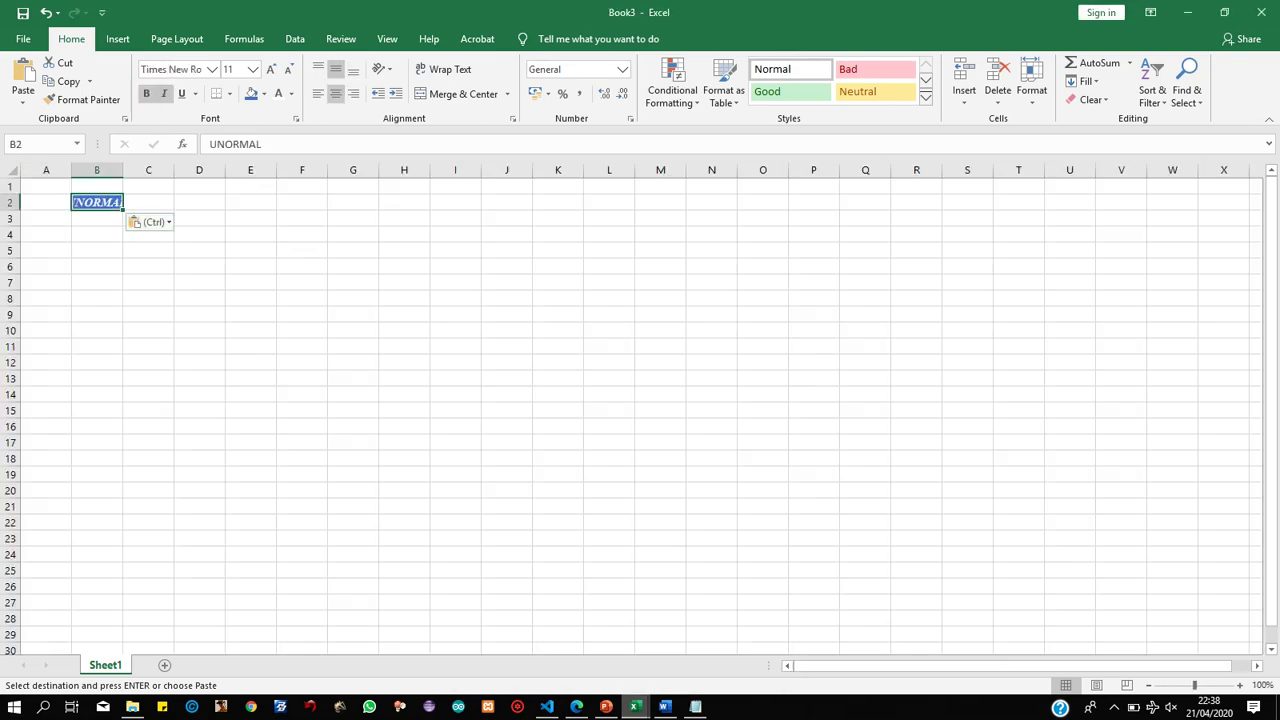
Widen column B of Book3 so that the whole UNORMAL heading fits.
click(148, 283)
drag(123, 170, 195, 170)
click(133, 235)
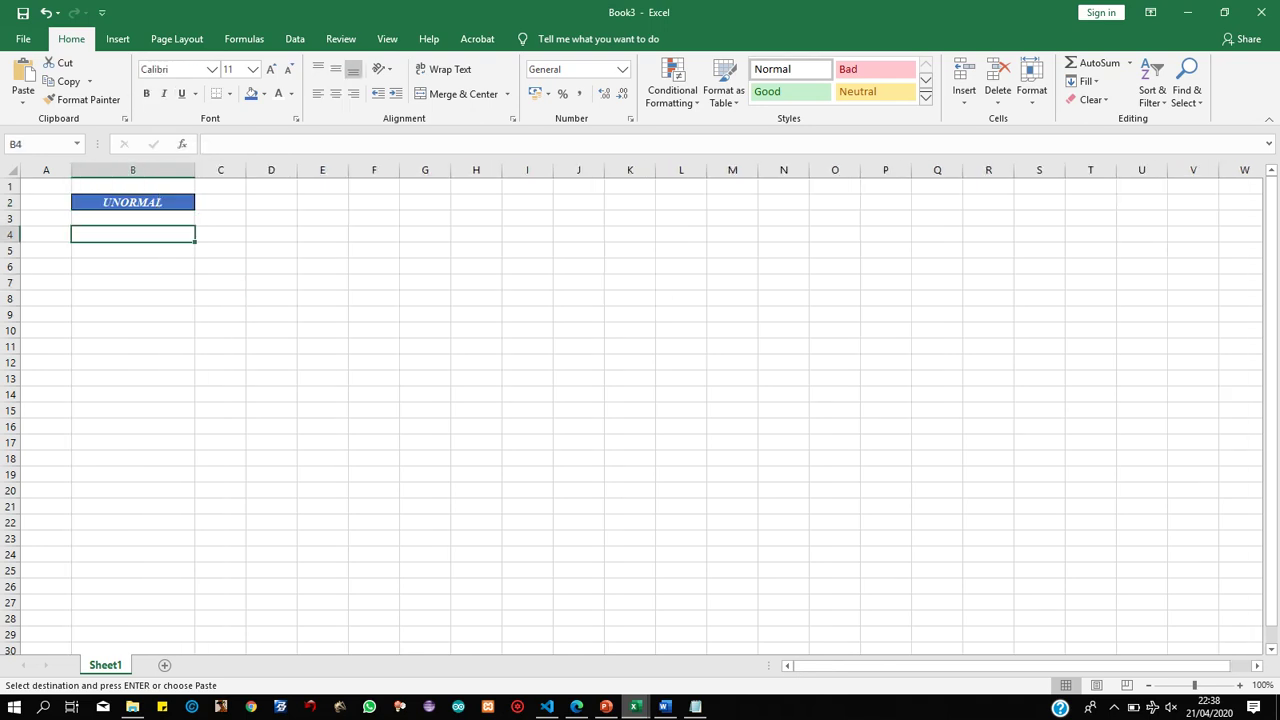
click(630, 475)
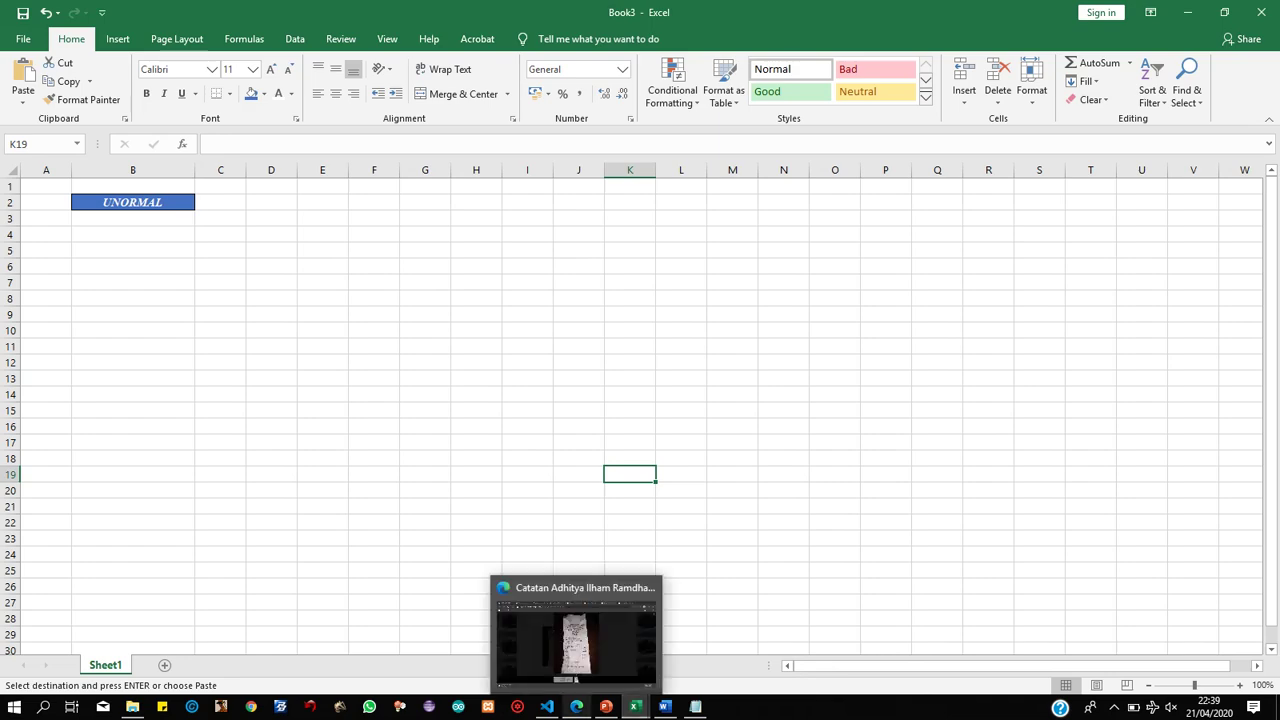
View the receipt photo in Edge and add the line "1. Buat UNORMAL" below the Tugas line in Notepad.
click(577, 706)
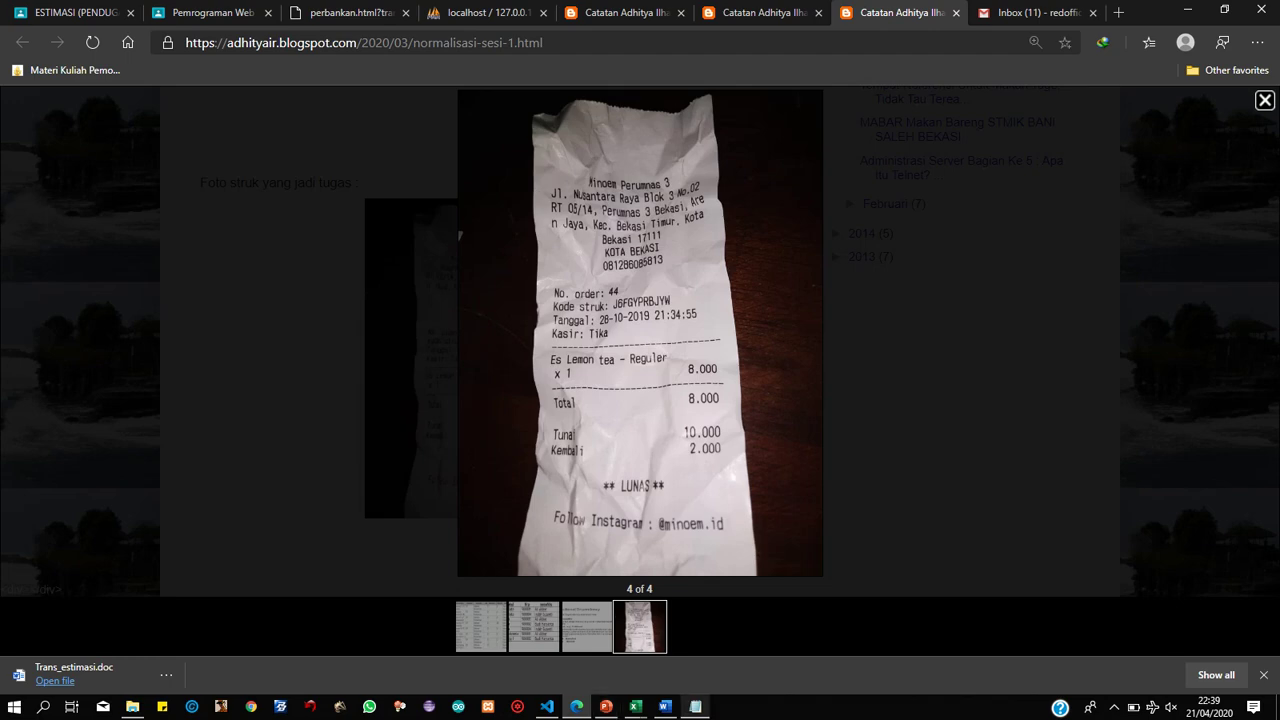
click(695, 706)
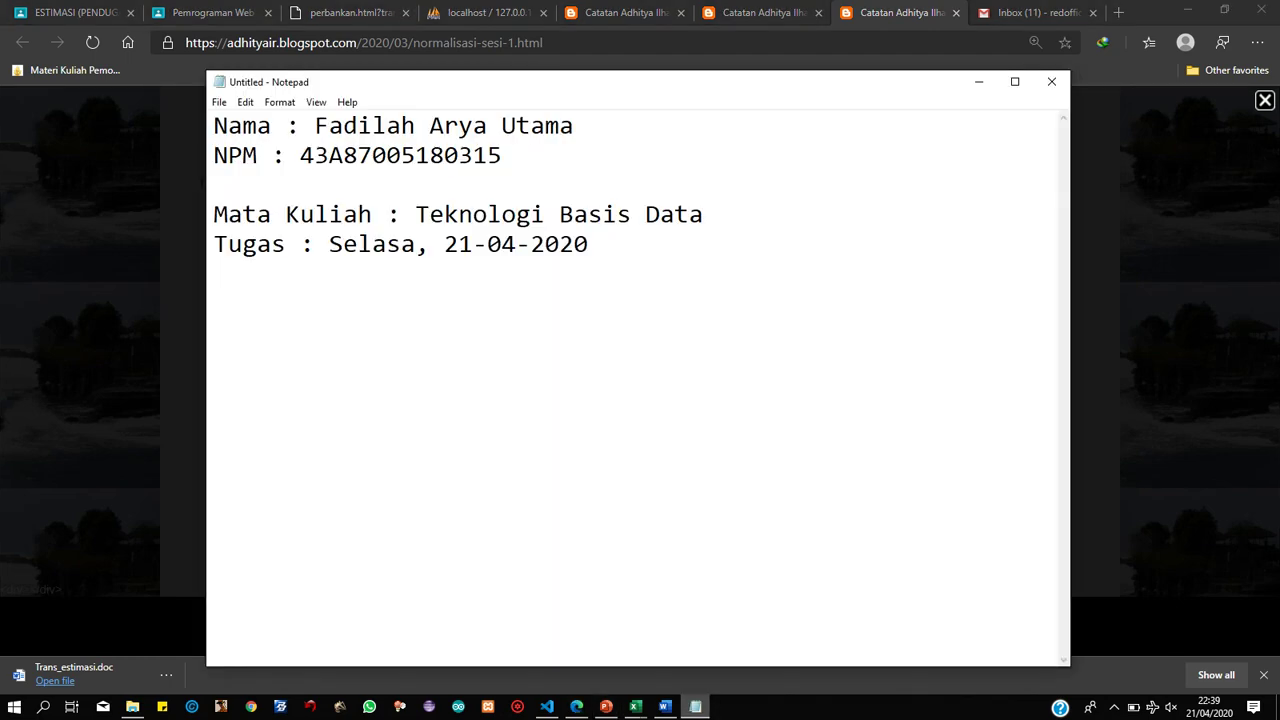
key(Return)
text(1. Buat UNO)
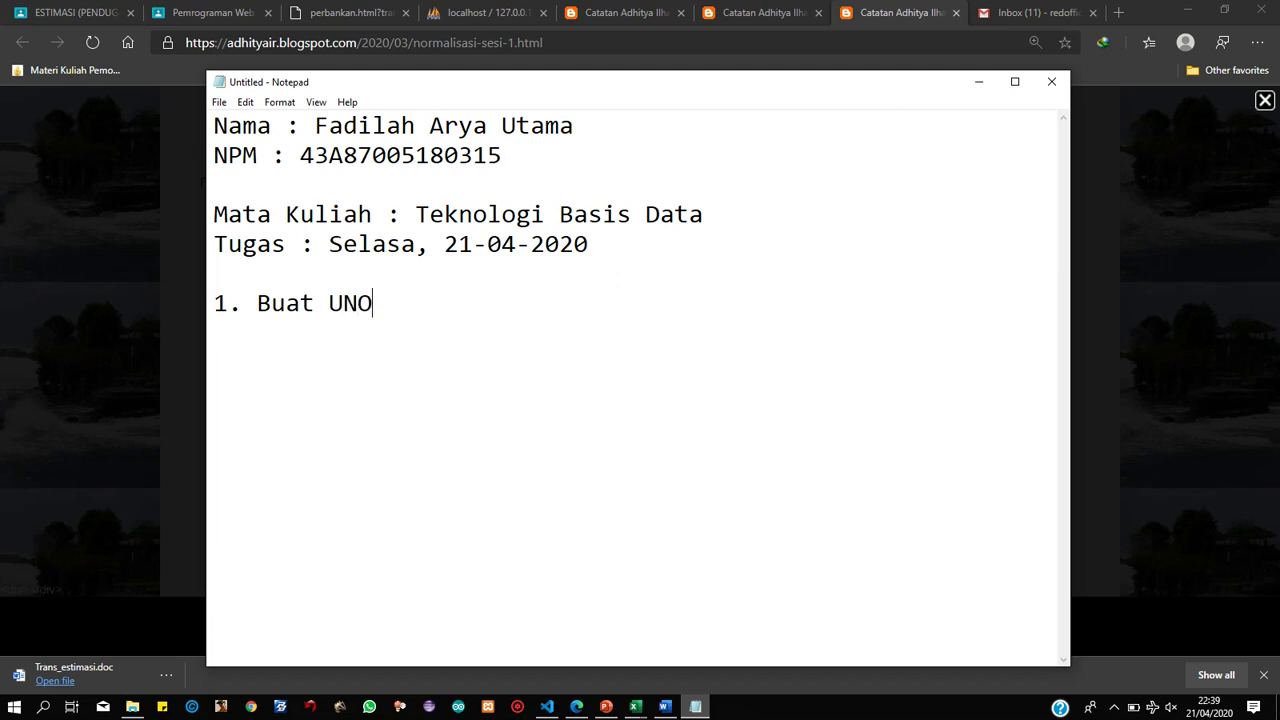
text(RMAL)
key(Return)
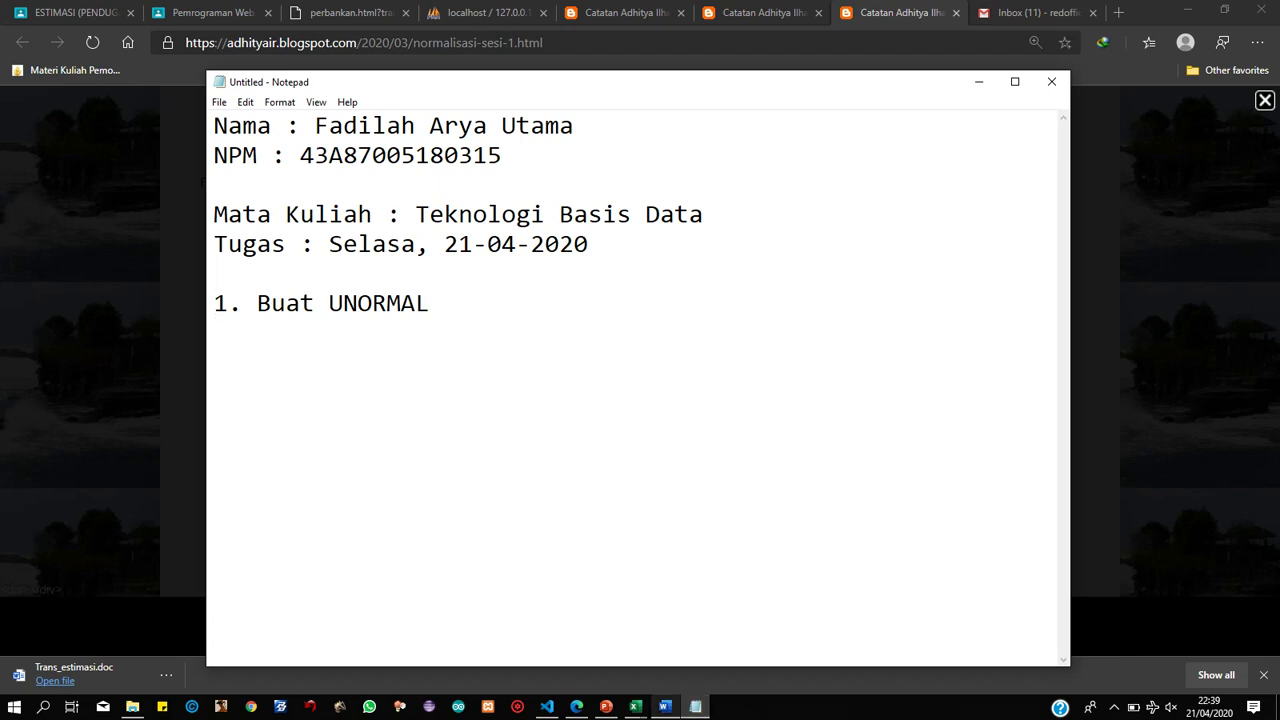
key(alt+Tab)
key(alt+Tab)
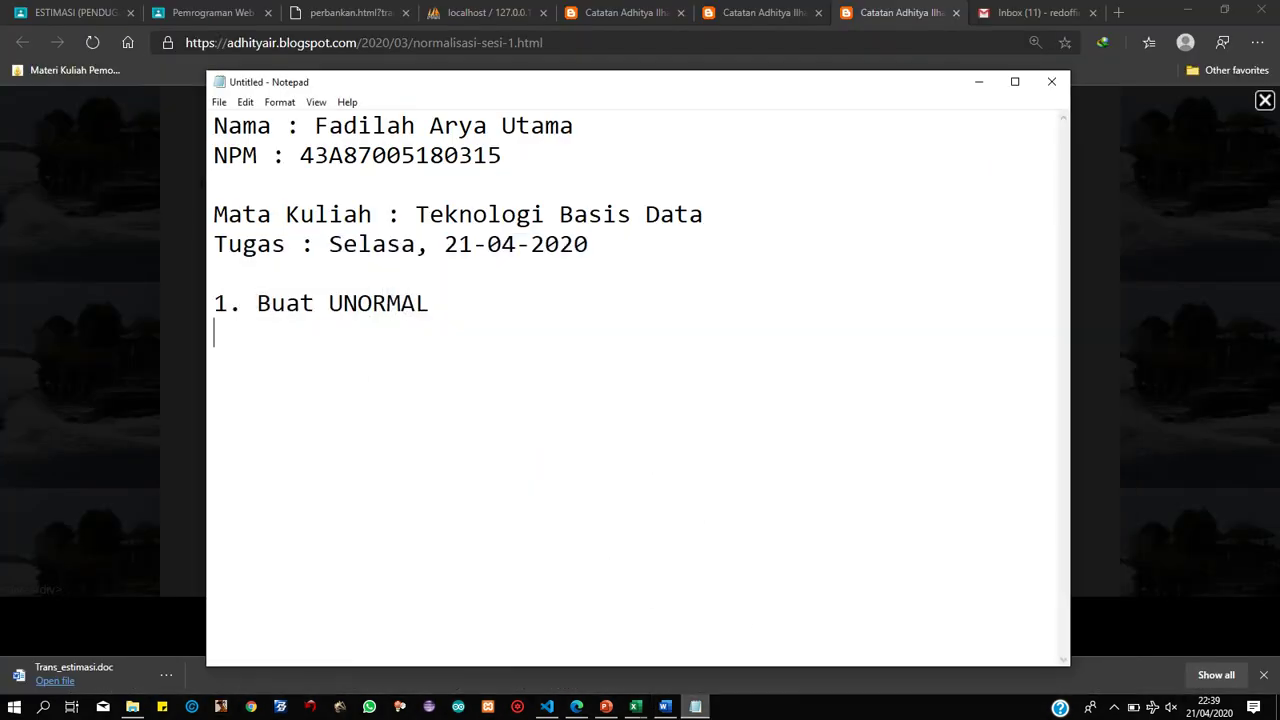
click(695, 706)
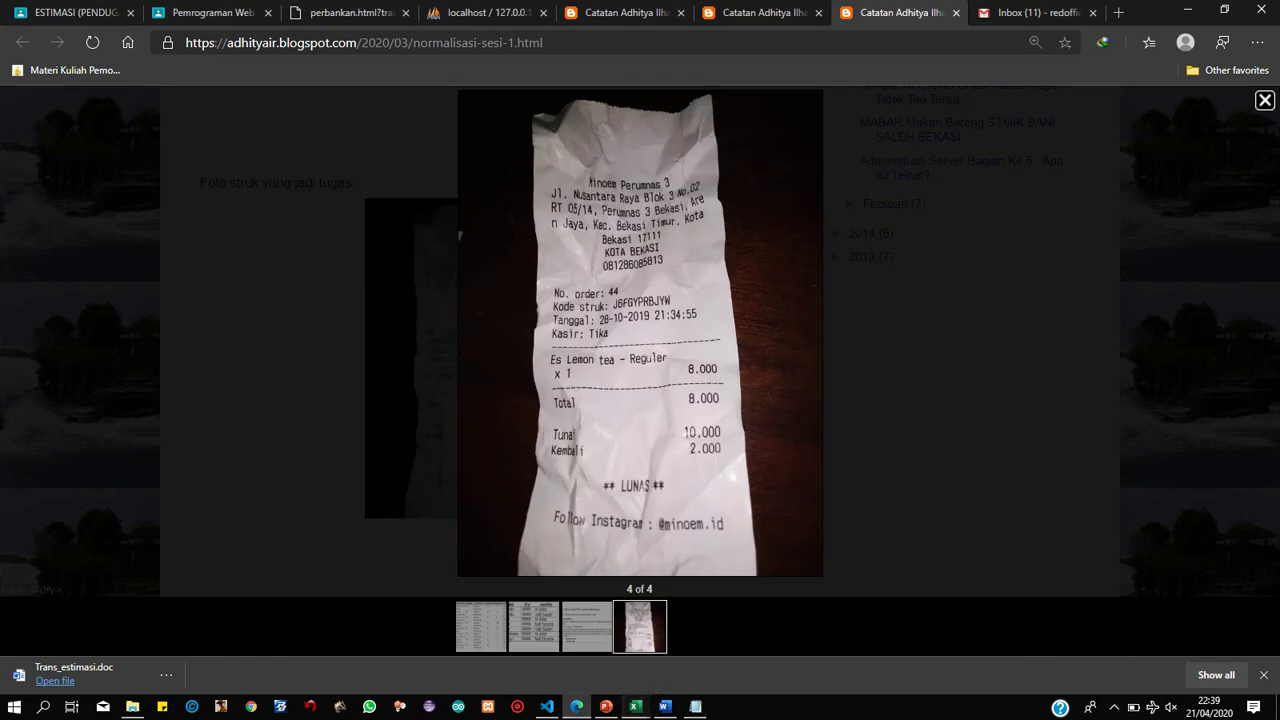
Copy the Tabel Pembelian heading in cell B4 of the "Teknologi Basis Data - 21 04 2020" Excel workbook.
click(636, 706)
click(722, 643)
click(220, 298)
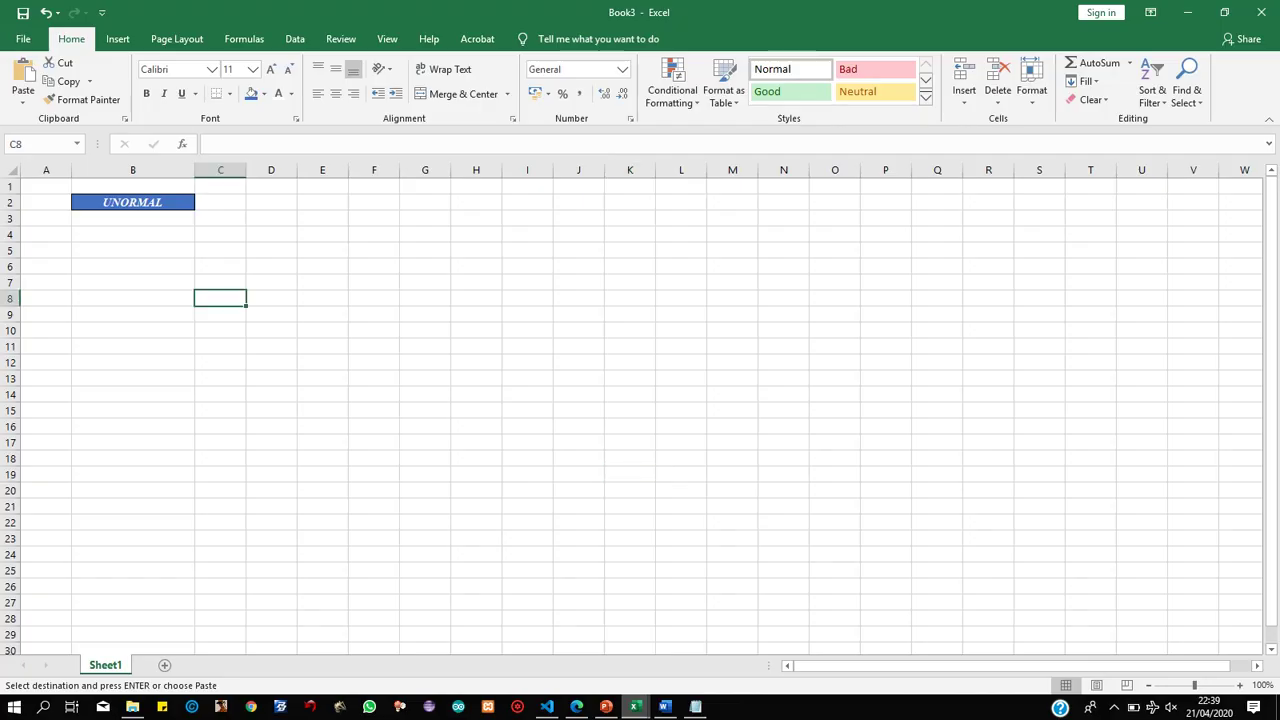
click(635, 706)
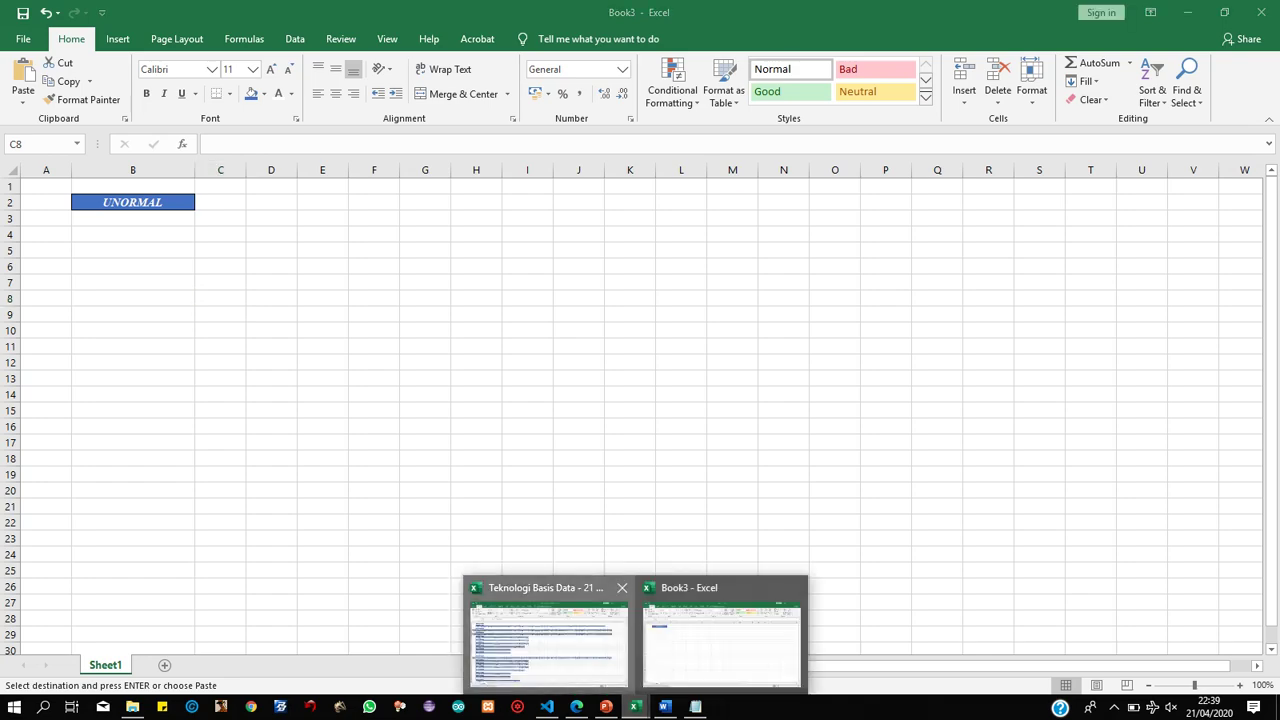
click(549, 632)
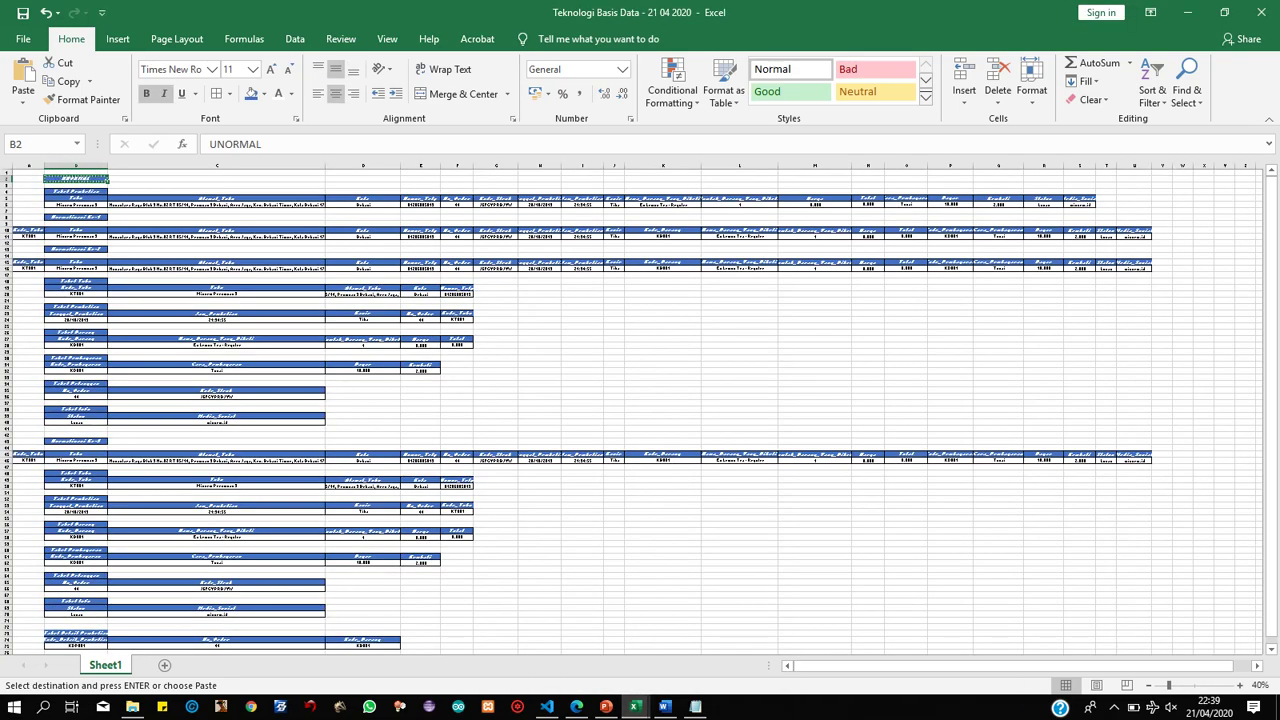
click(76, 191)
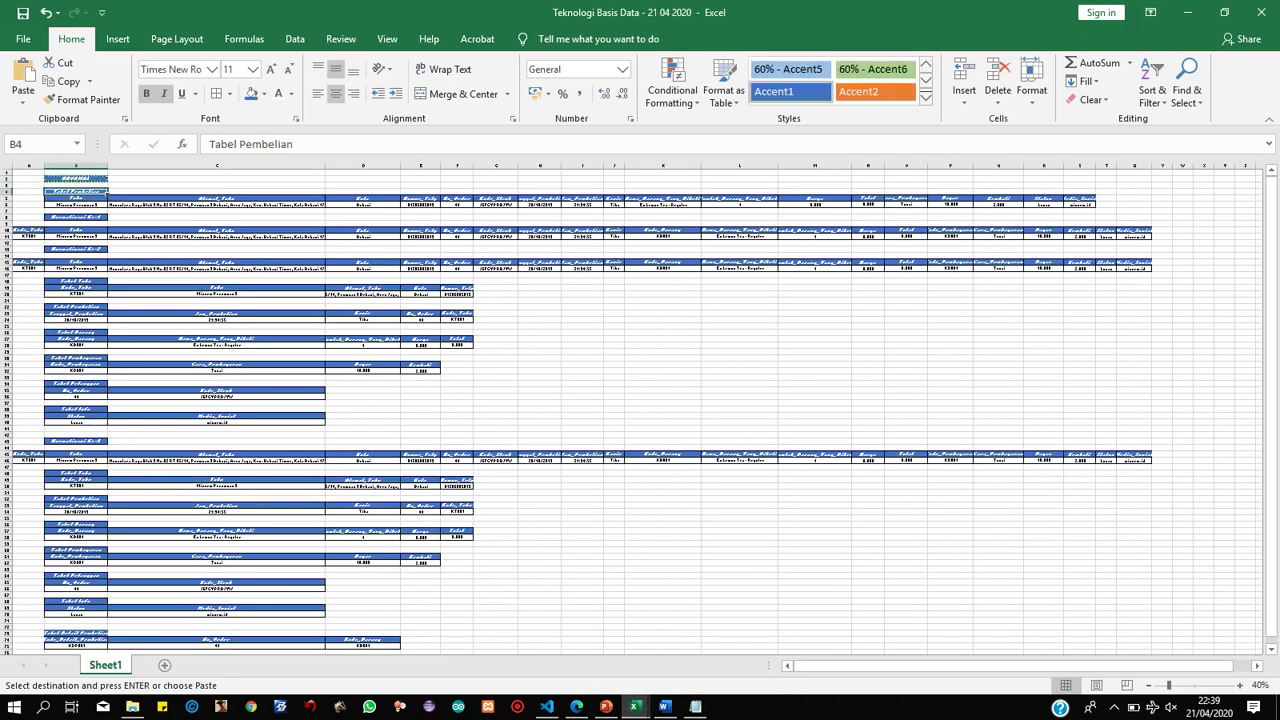
key(ctrl+c)
Paste the Tabel Pembelian heading into cell B3 of Book3, directly below UNORMAL.
click(635, 706)
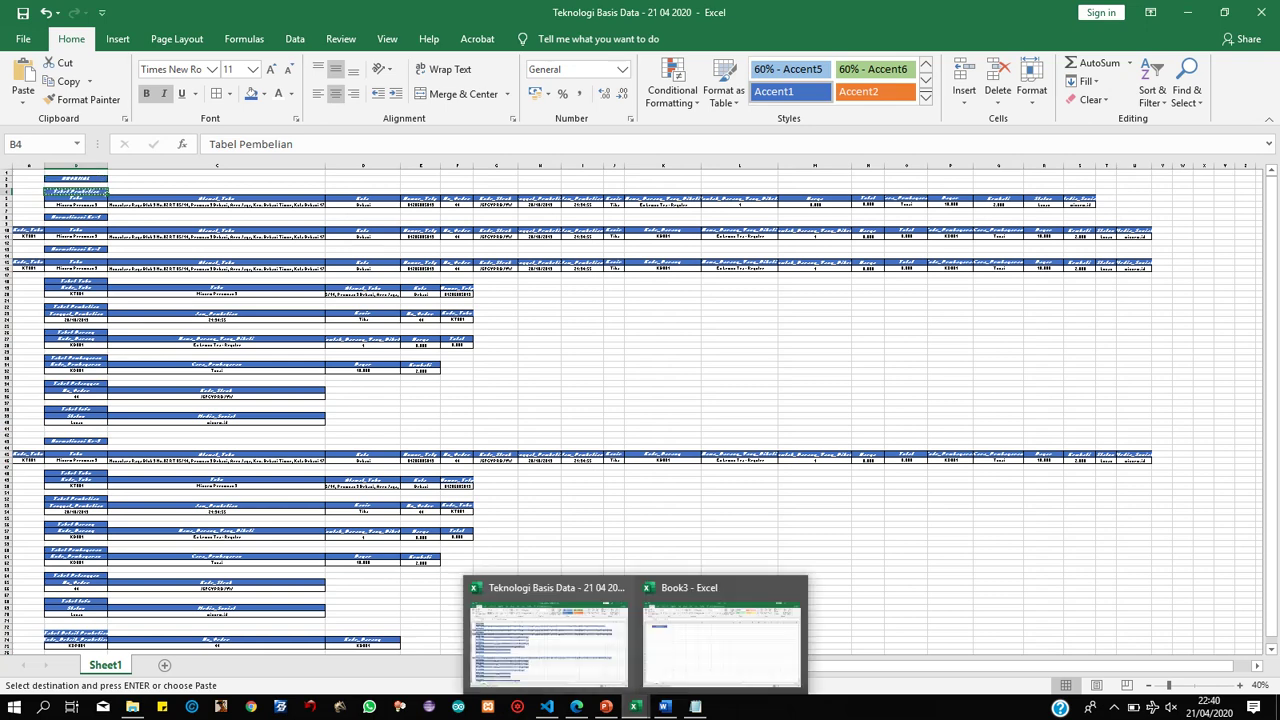
click(721, 640)
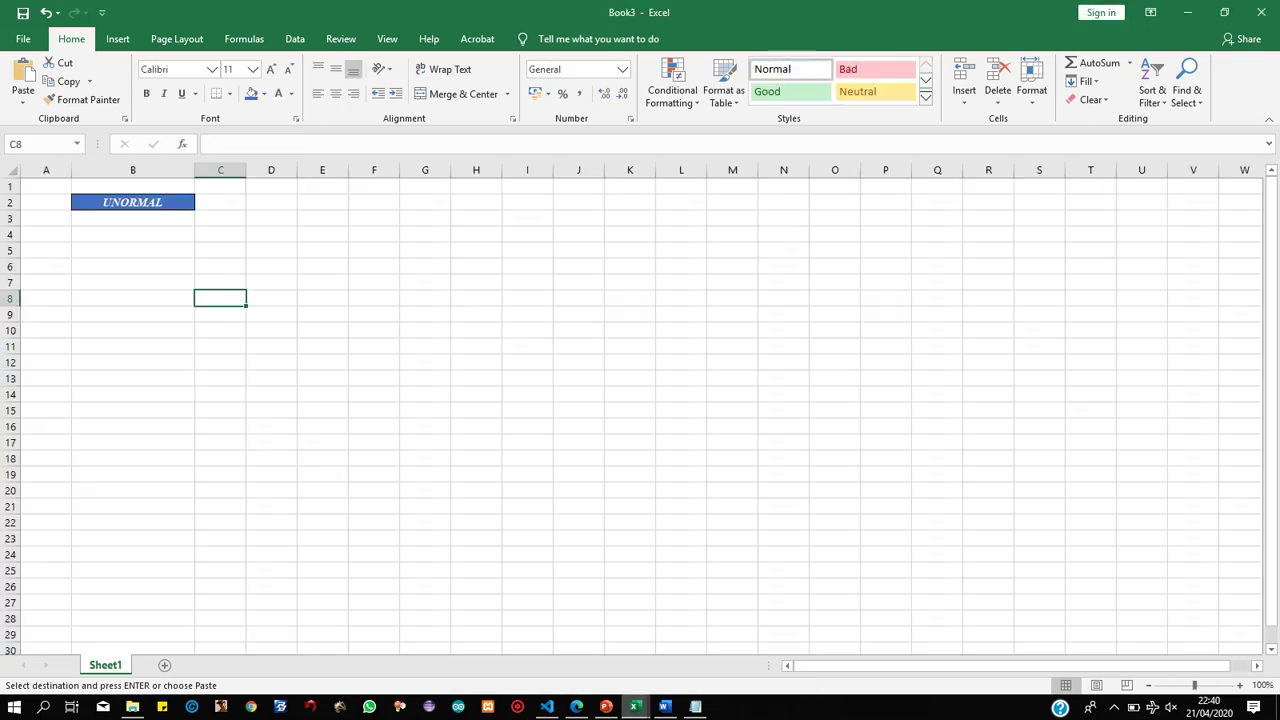
click(133, 218)
key(ctrl+v)
click(271, 362)
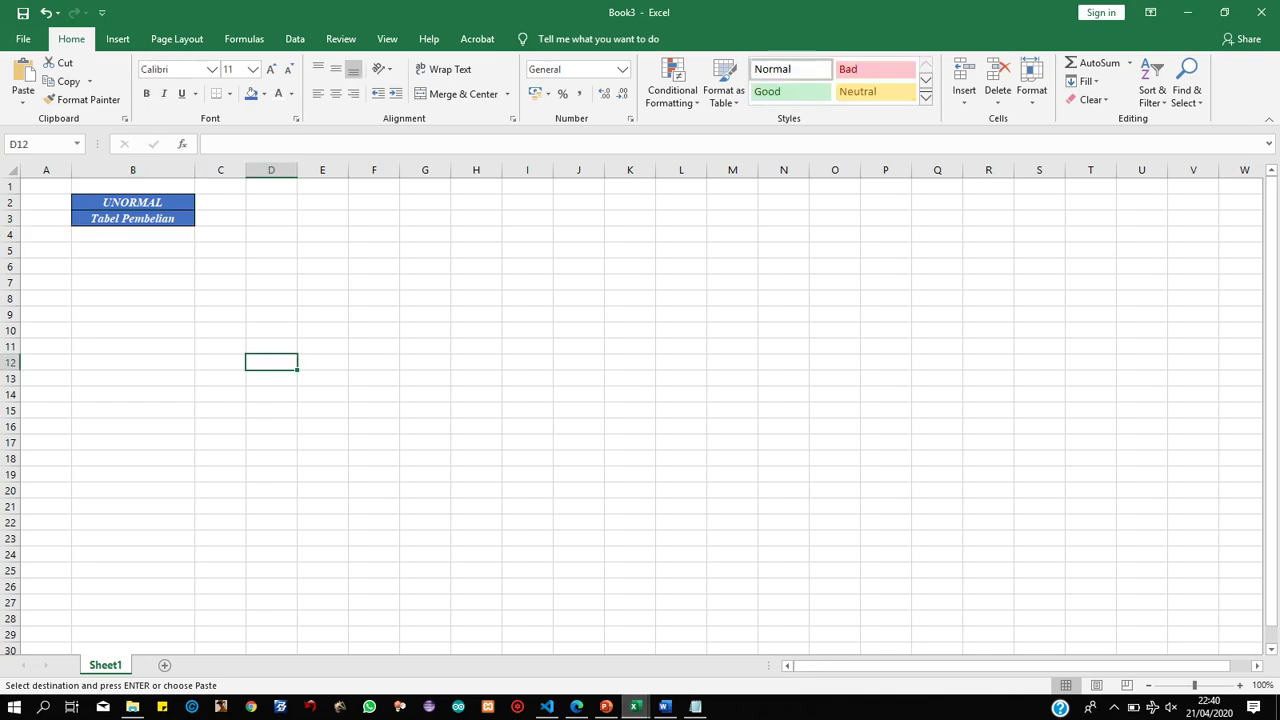
Copy the Tabel Pembelian header and data rows, cells B5 to S6, in the "Teknologi Basis Data - 21 04 2020" workbook.
mouse_move(635, 706)
click(543, 640)
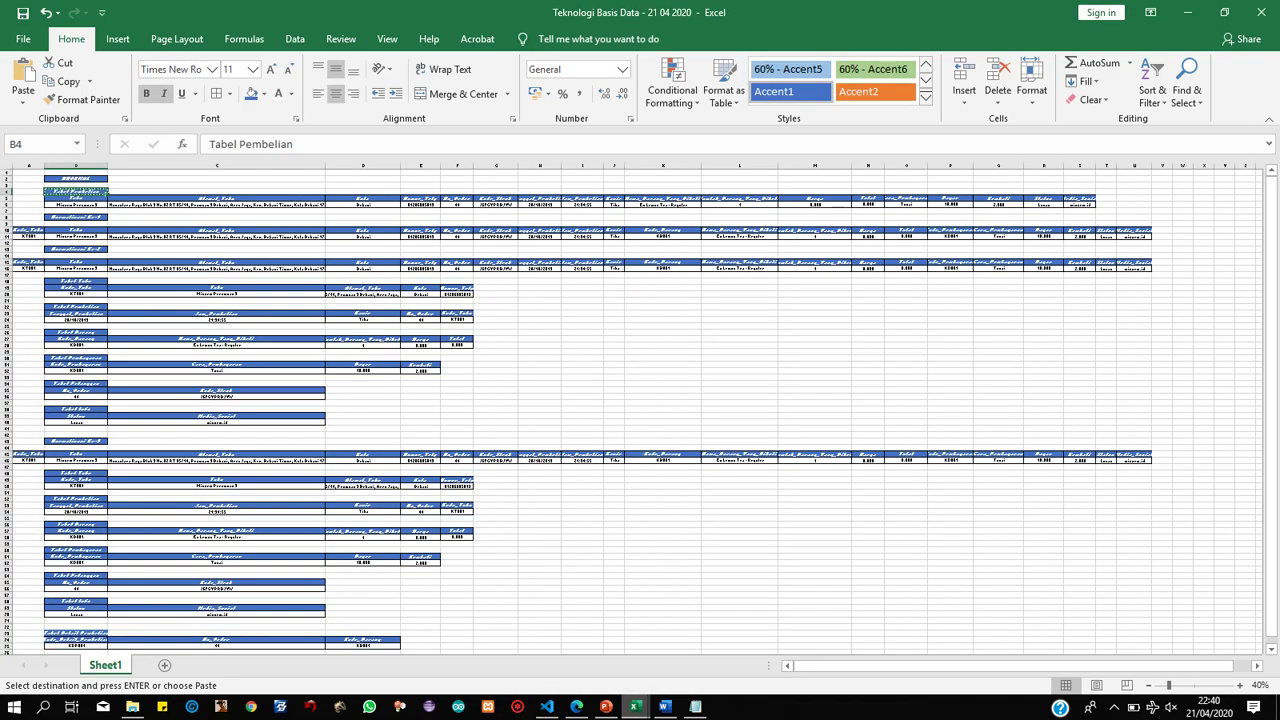
drag(75, 197, 1096, 211)
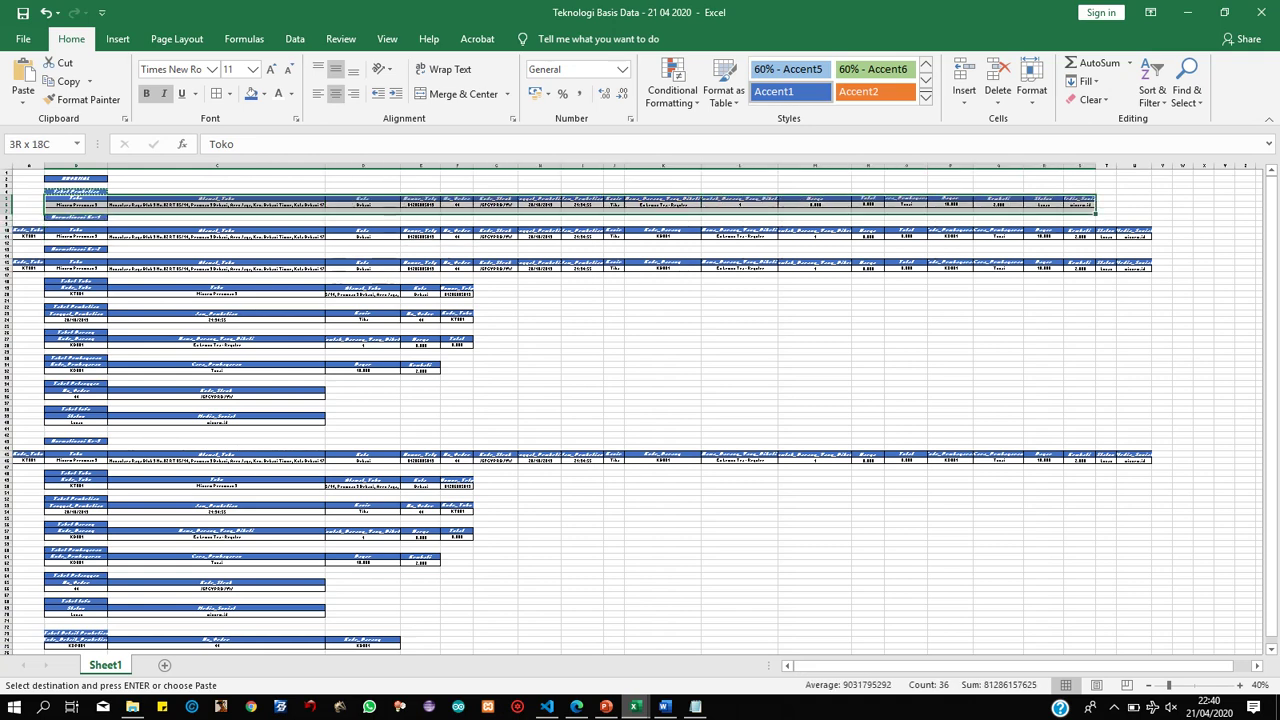
key(ctrl+v)
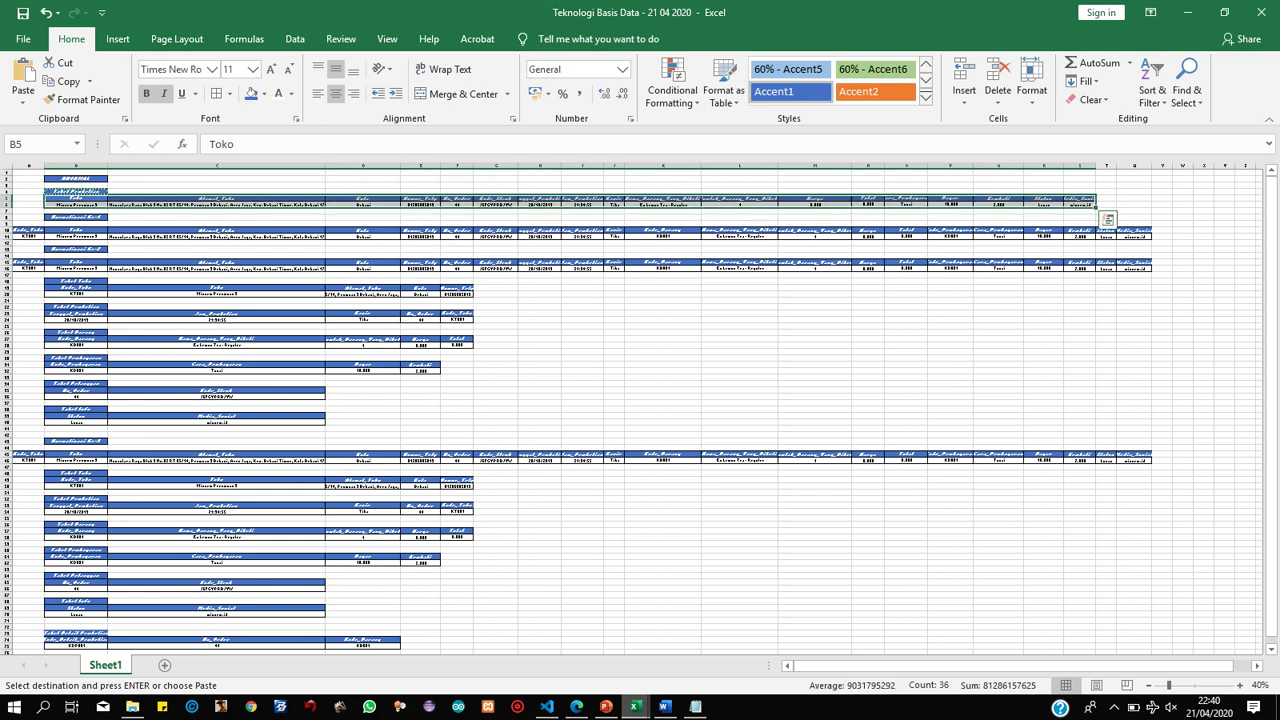
key(ctrl+c)
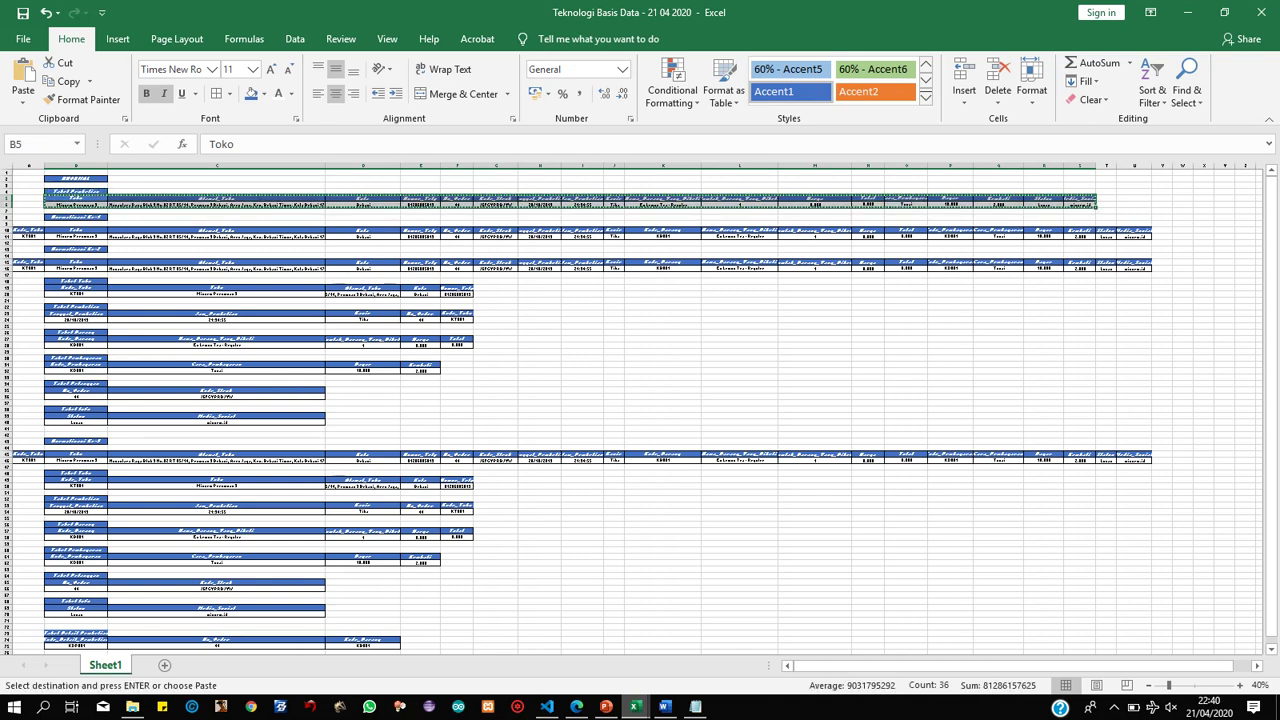
Paste the copied purchase table into Book3 starting at cell B4, directly below the Tabel Pembelian heading.
mouse_move(634, 707)
click(722, 640)
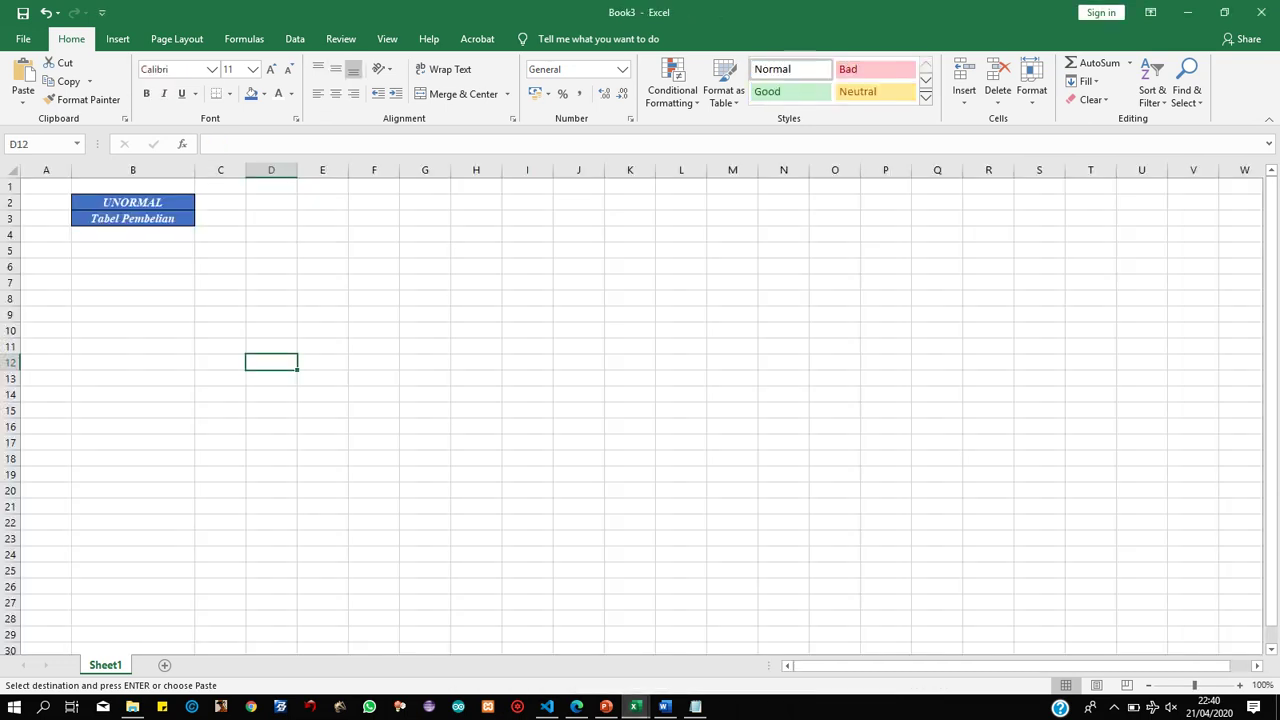
click(133, 235)
key(ctrl+v)
click(322, 346)
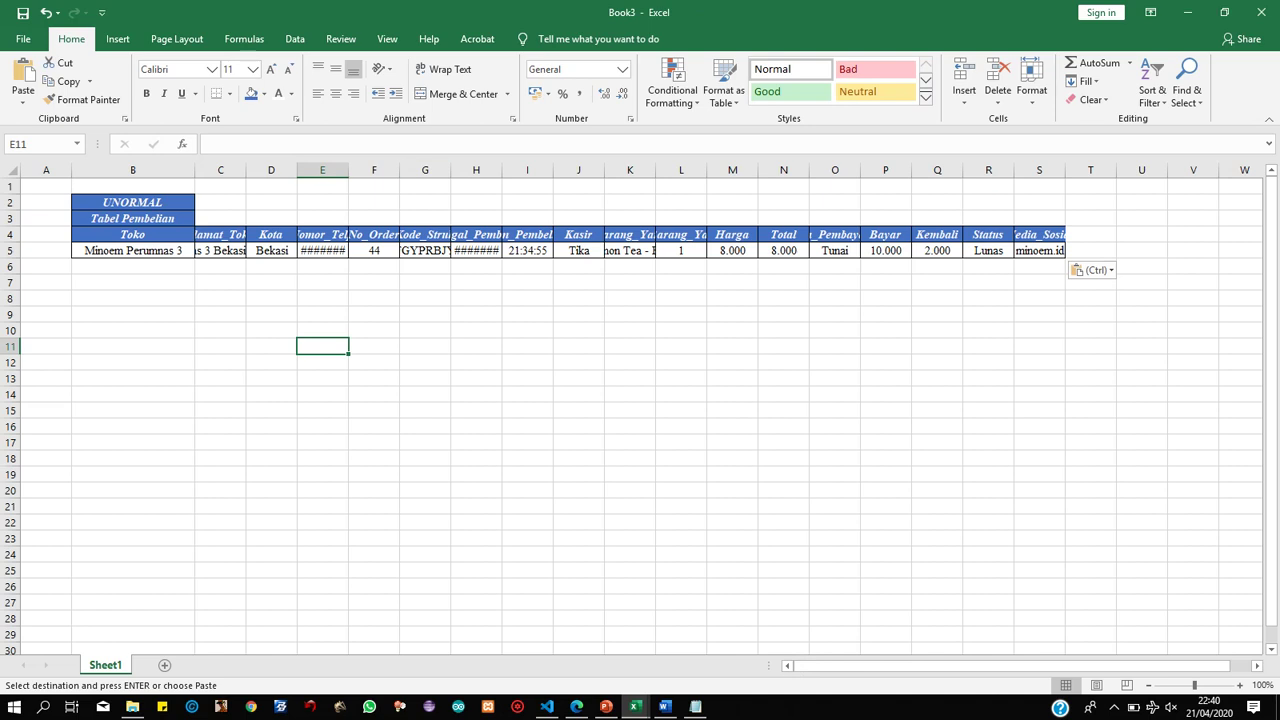
Widen columns C, E, F, G and H so that the Alamat_Toko through Tanggal_Pembelian headings are fully readable.
drag(246, 170, 380, 170)
drag(482, 170, 550, 170)
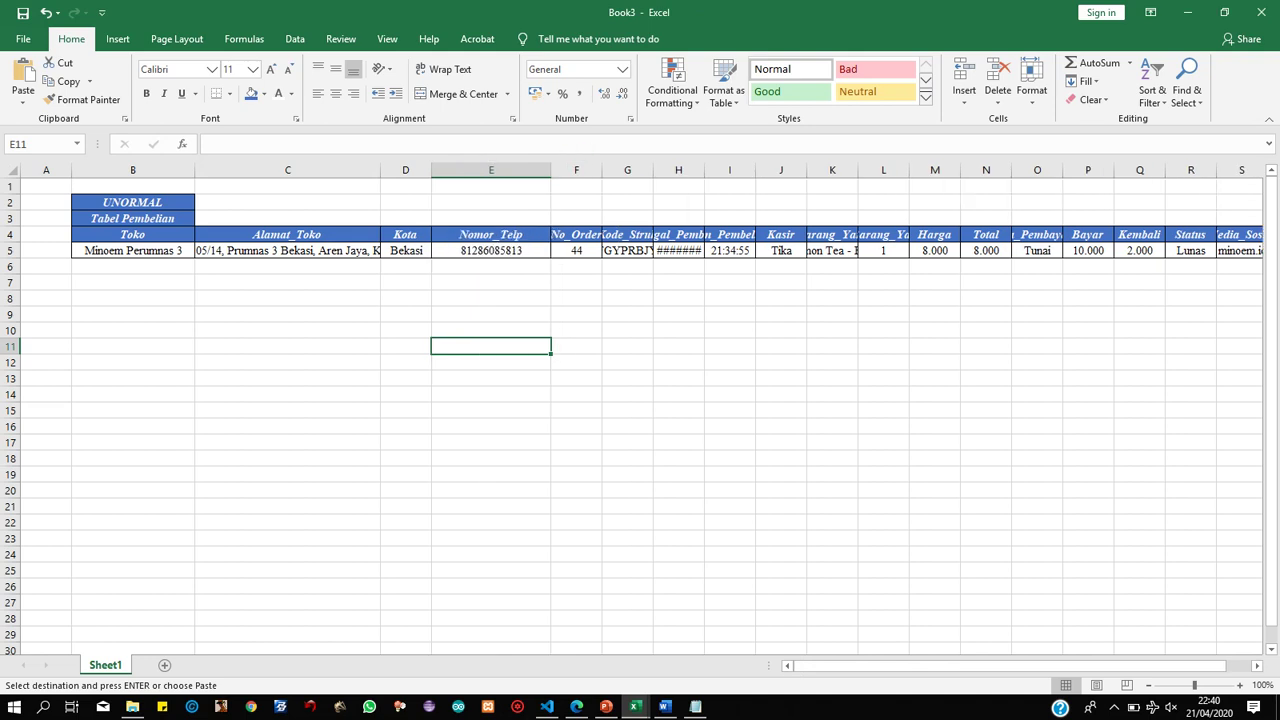
drag(704, 170, 786, 170)
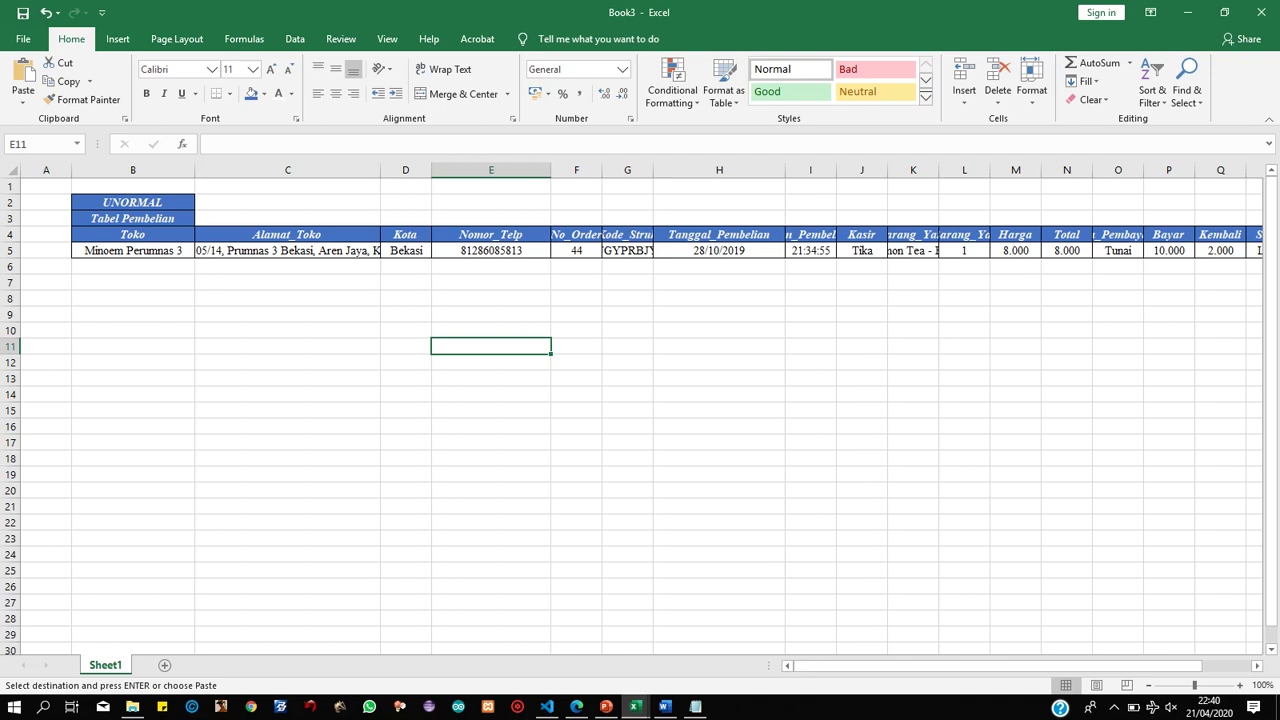
drag(653, 170, 723, 170)
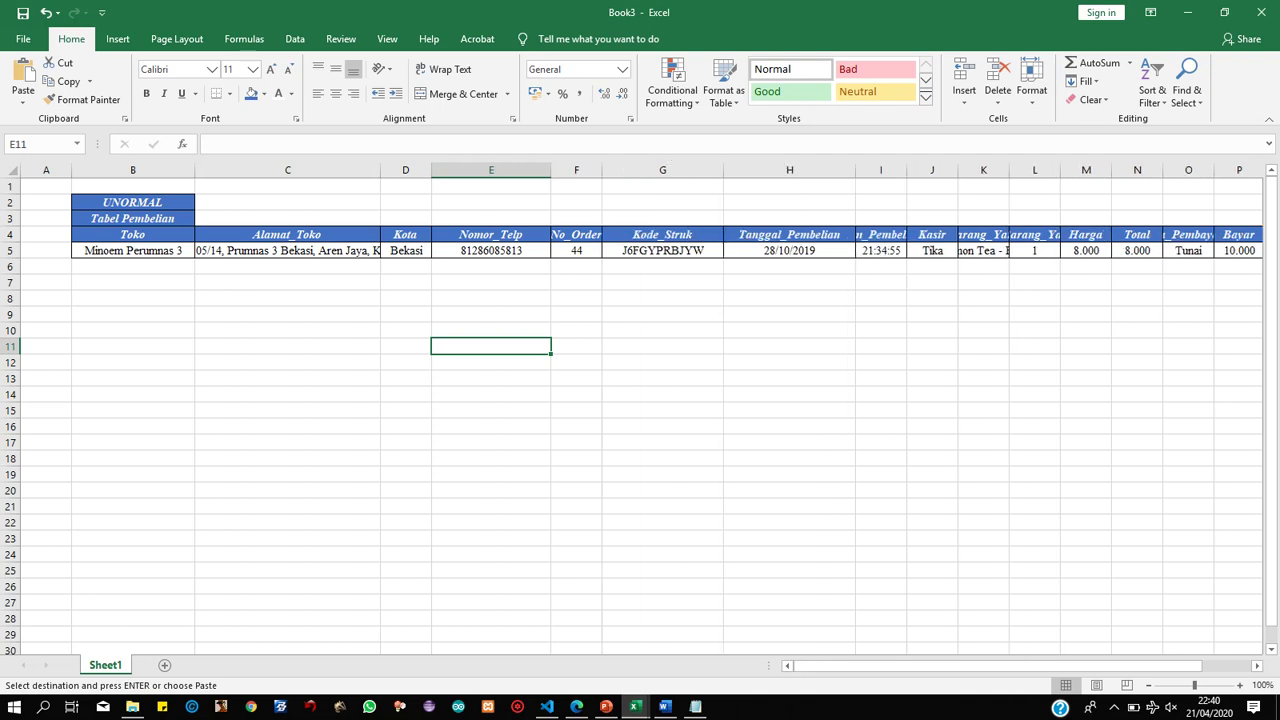
drag(601, 170, 638, 170)
click(406, 298)
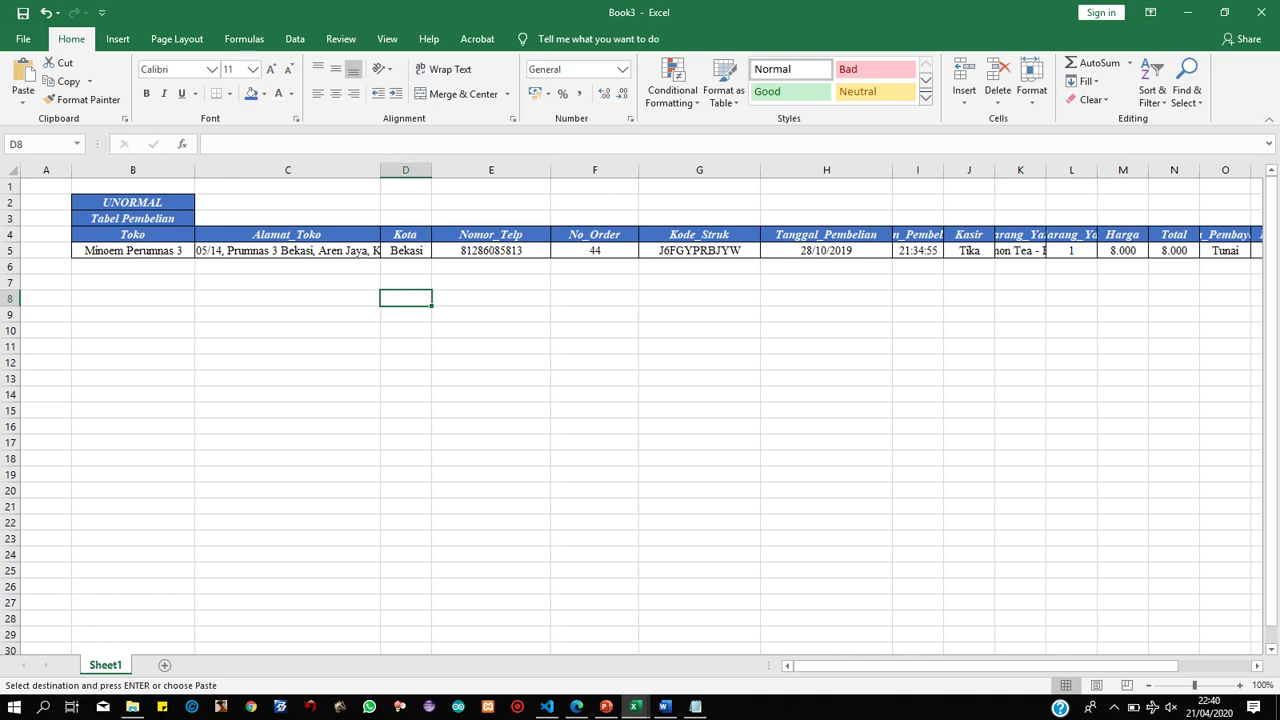
Widen columns I, K and L to fit the Jam_Pembelian, Nama_Barang_Yang_Dibeli and Jumlah_Barang_Yang_Dibeli headings.
drag(941, 666, 1008, 666)
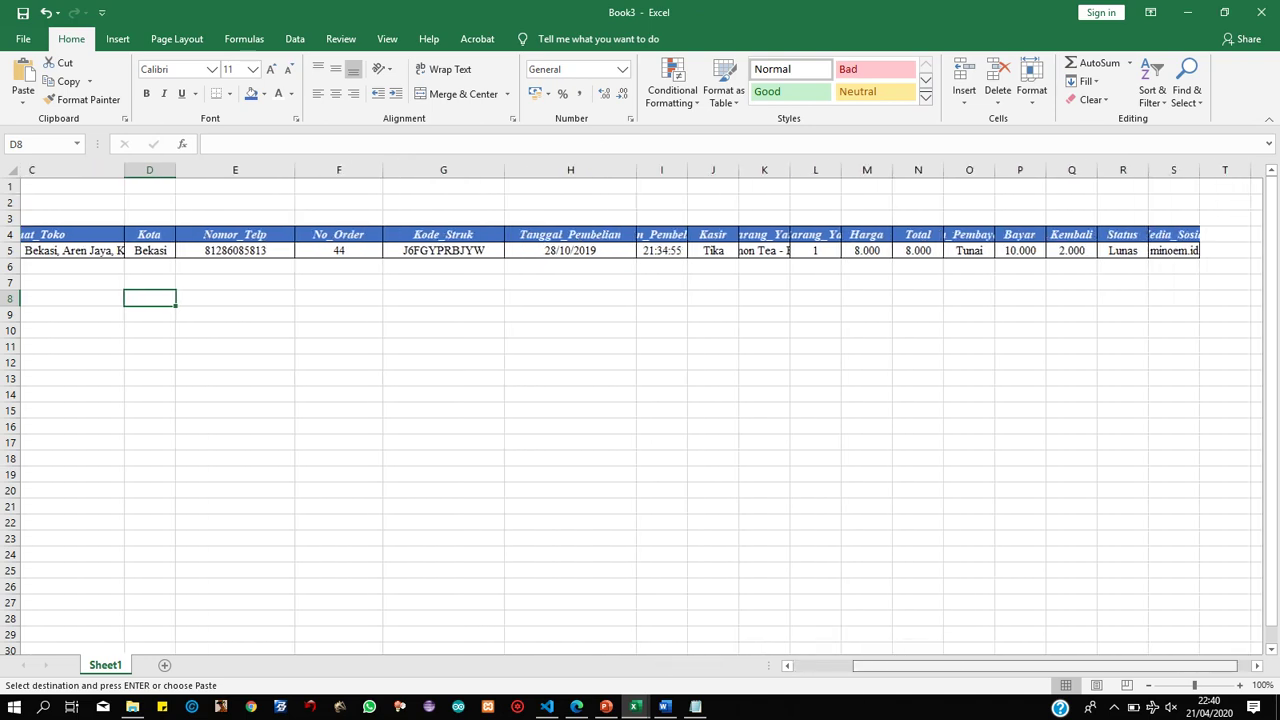
drag(768, 170, 883, 170)
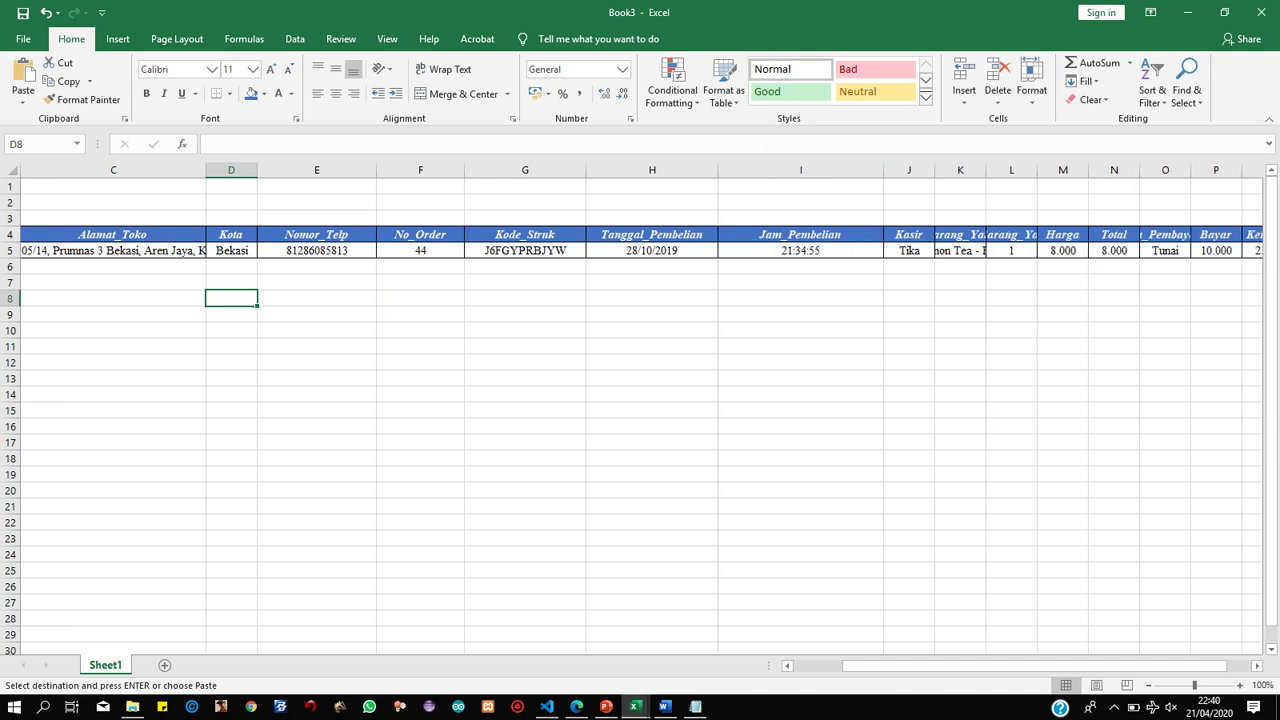
drag(986, 170, 1133, 170)
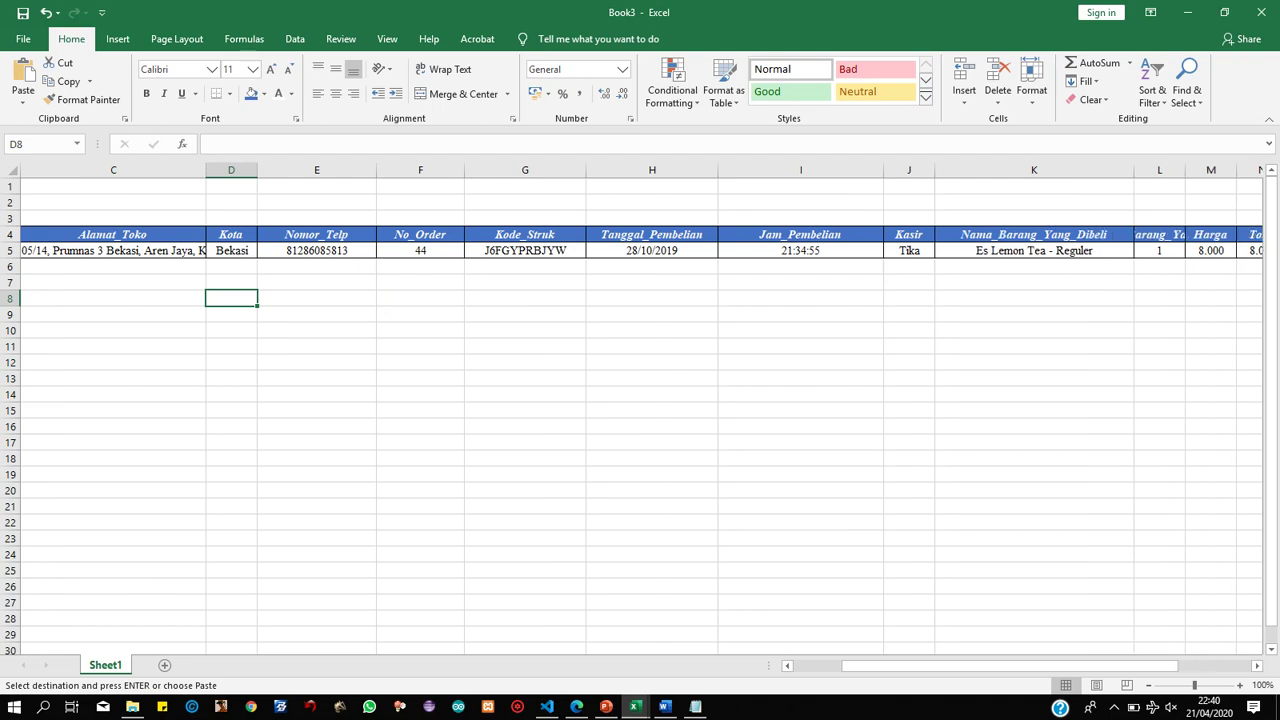
drag(910, 665, 974, 665)
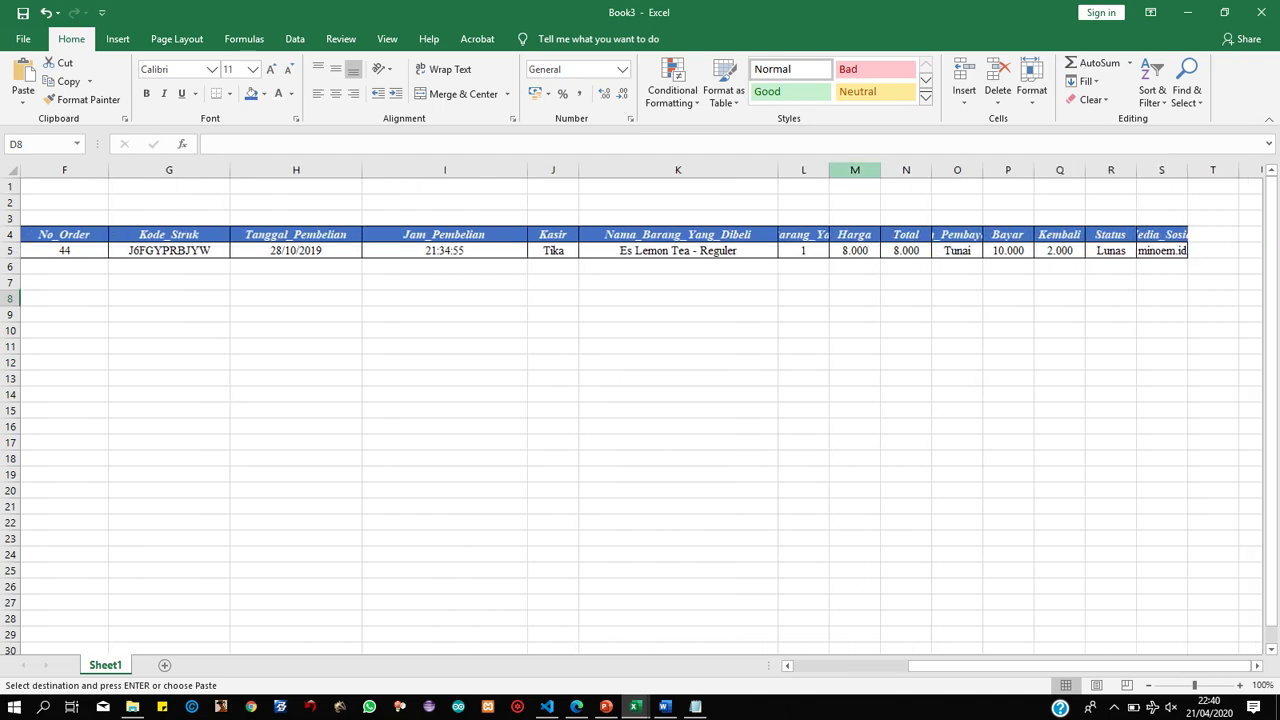
drag(828, 170, 965, 170)
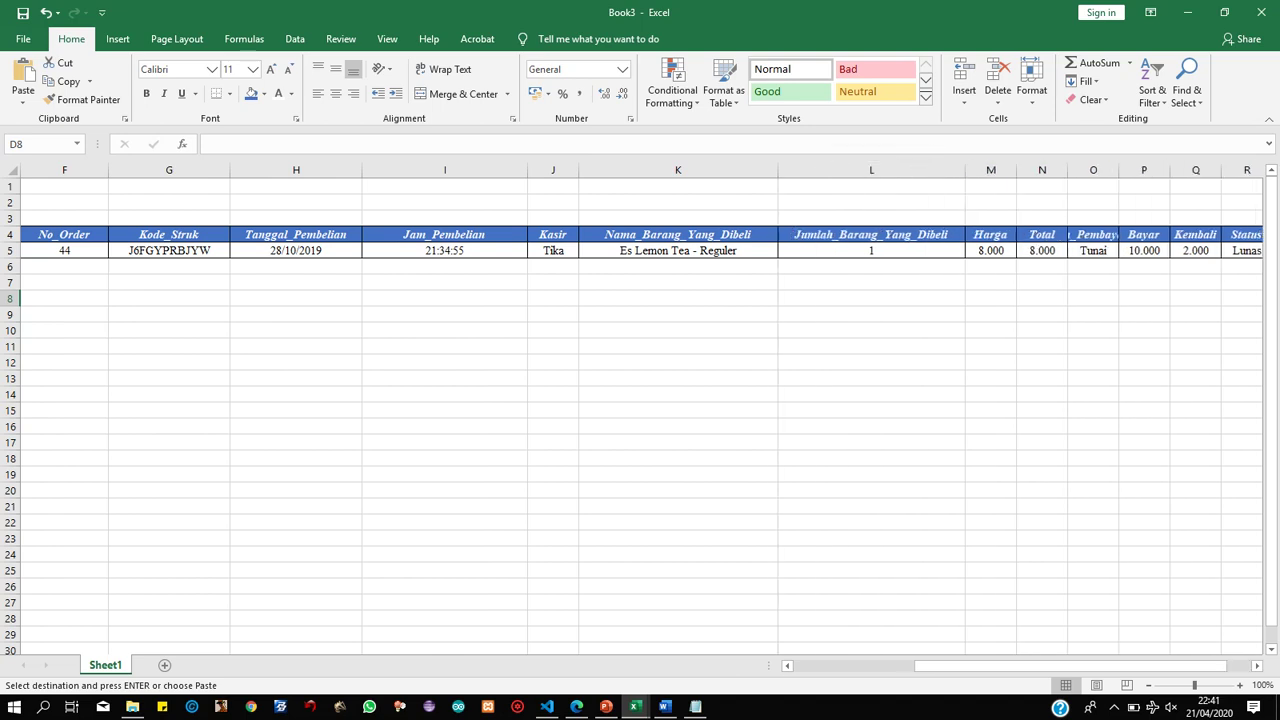
Widen columns O and S to fit the Cara_Pembayaran and Media_Sosial headings.
drag(1007, 666, 1034, 666)
drag(1031, 170, 1104, 170)
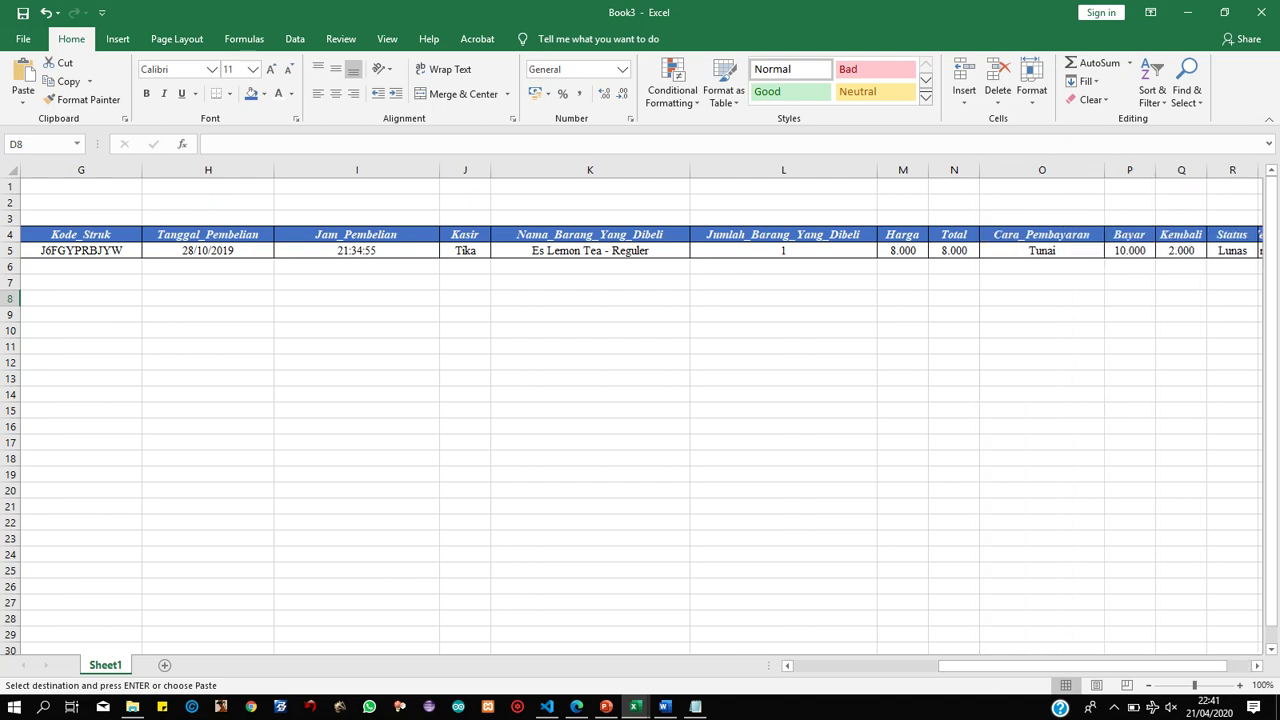
drag(998, 665, 1015, 665)
drag(1188, 170, 1224, 170)
click(1059, 458)
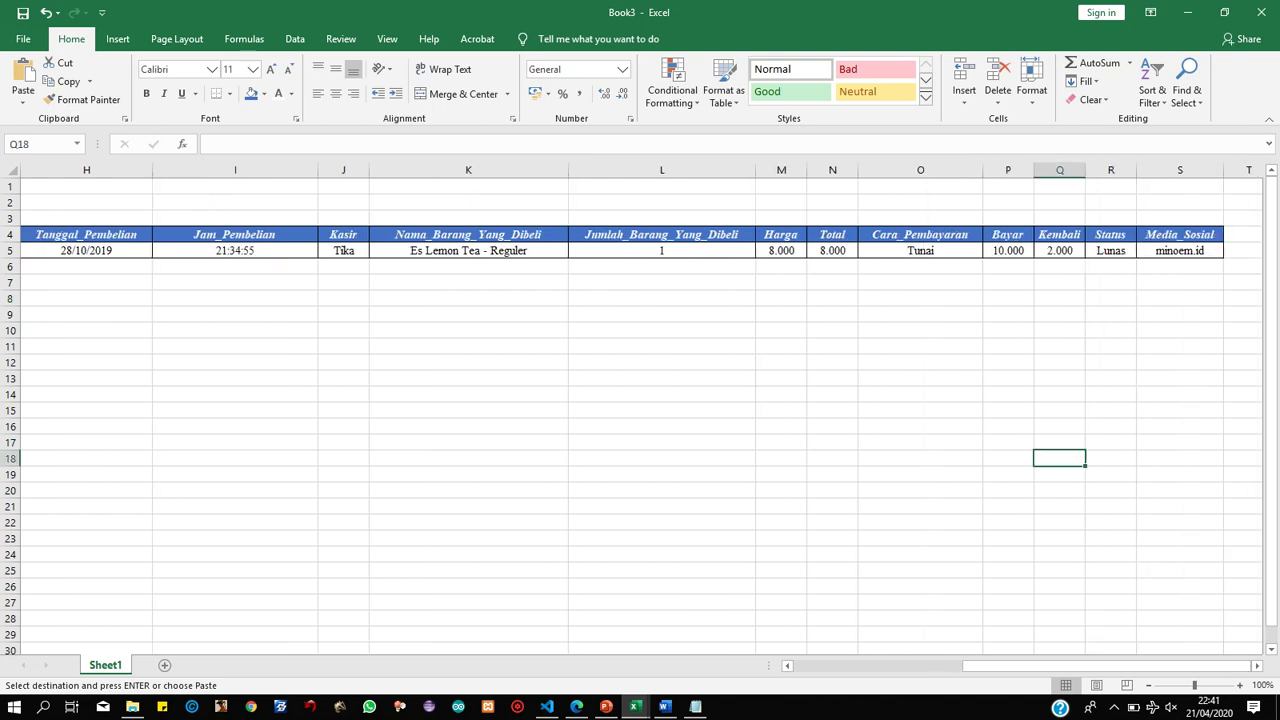
Review the purchase table's column headings along row 4 of Book3, going towards the last columns and back to column A.
drag(1082, 665, 912, 665)
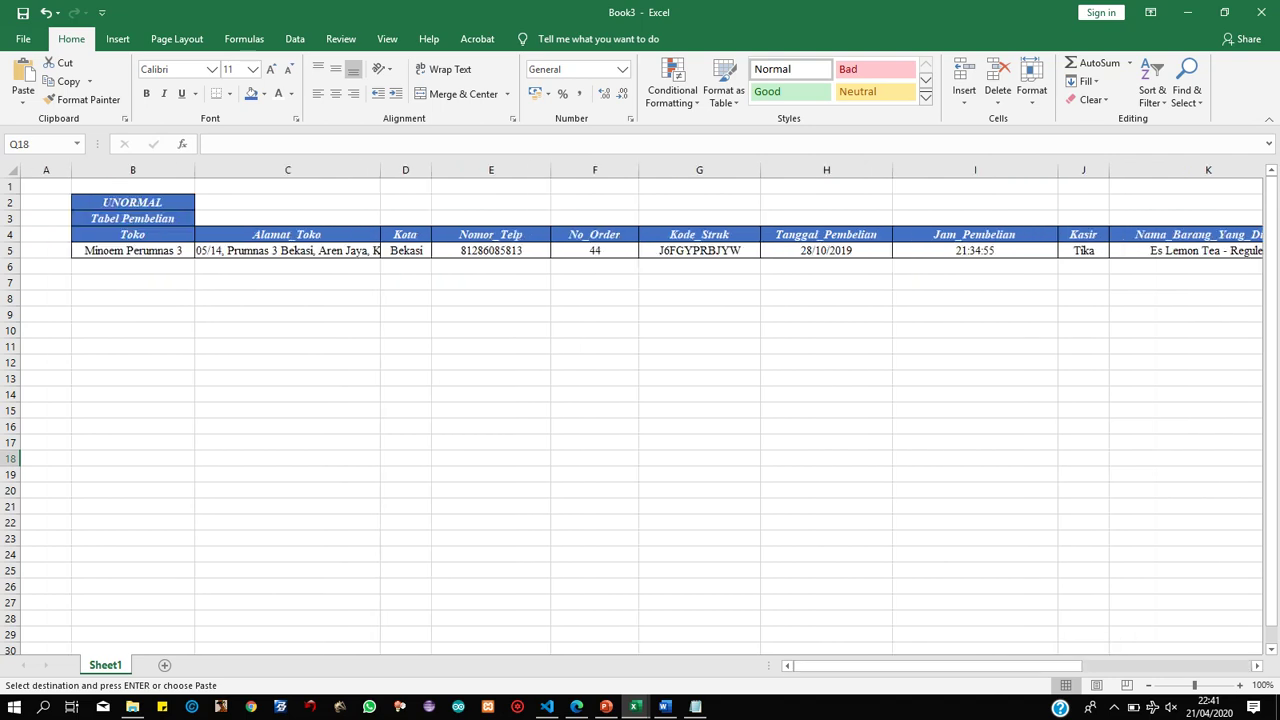
click(378, 238)
key(Right)
key(Right)
key(Right)
key(Right)
key(Right)
key(Right)
key(Right)
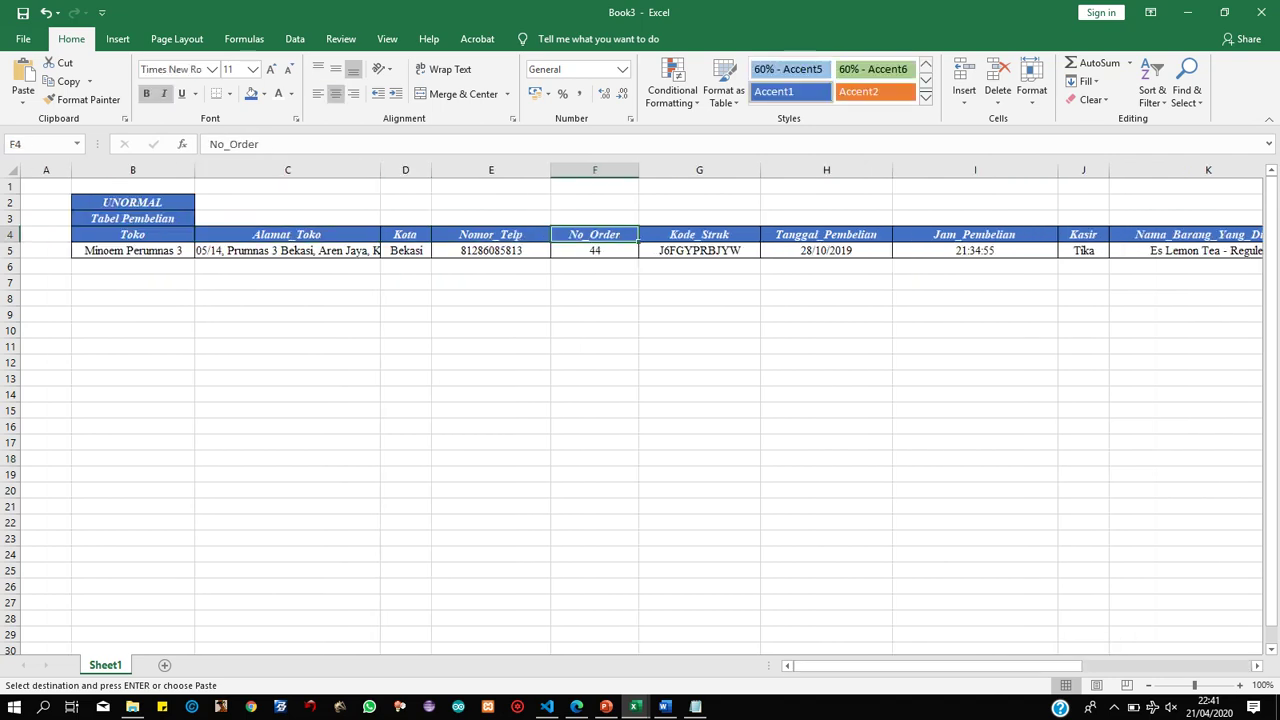
key(Right)
key(Right)
key(Right)
key(Right)
key(Right)
key(Right)
key(Right)
key(Right)
key(Right)
key(Right)
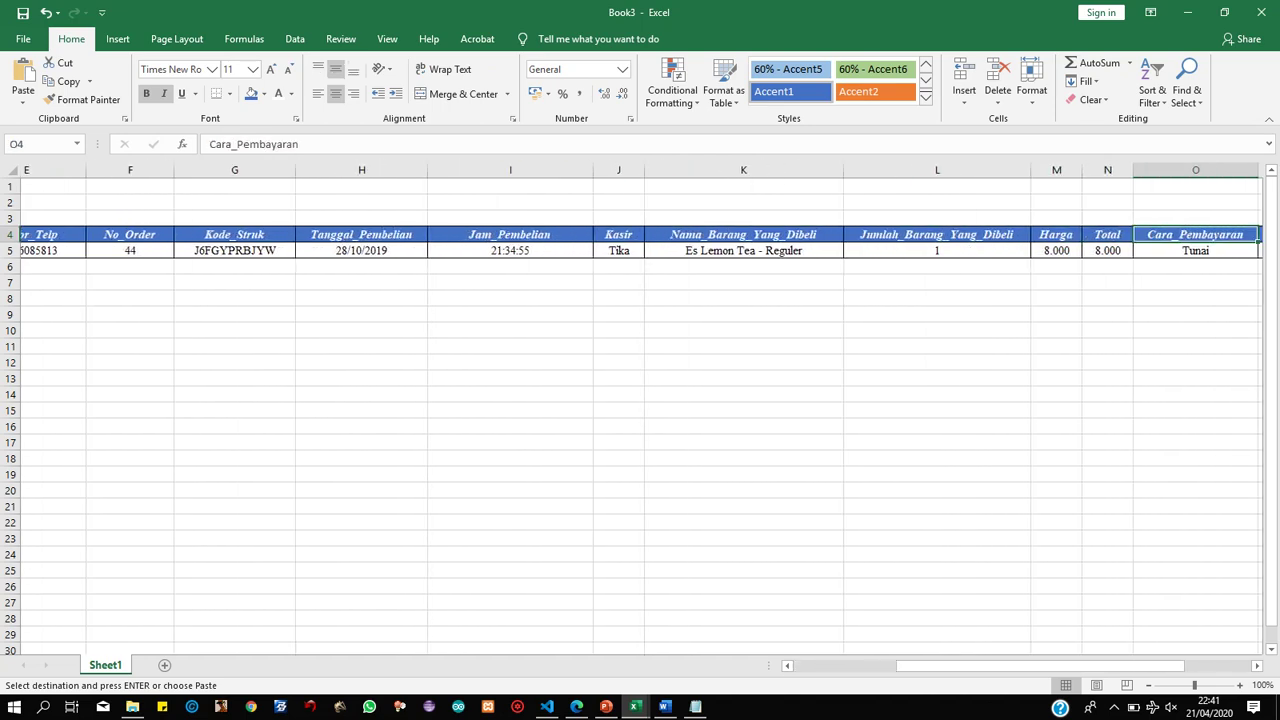
key(Left)
key(Left)
key(Left)
key(Left)
key(Left)
key(Left)
key(Left)
key(Left)
key(Left)
key(Left)
key(Left)
key(Left)
key(Left)
key(Left)
key(Left)
key(Left)
key(Left)
key(Left)
key(Left)
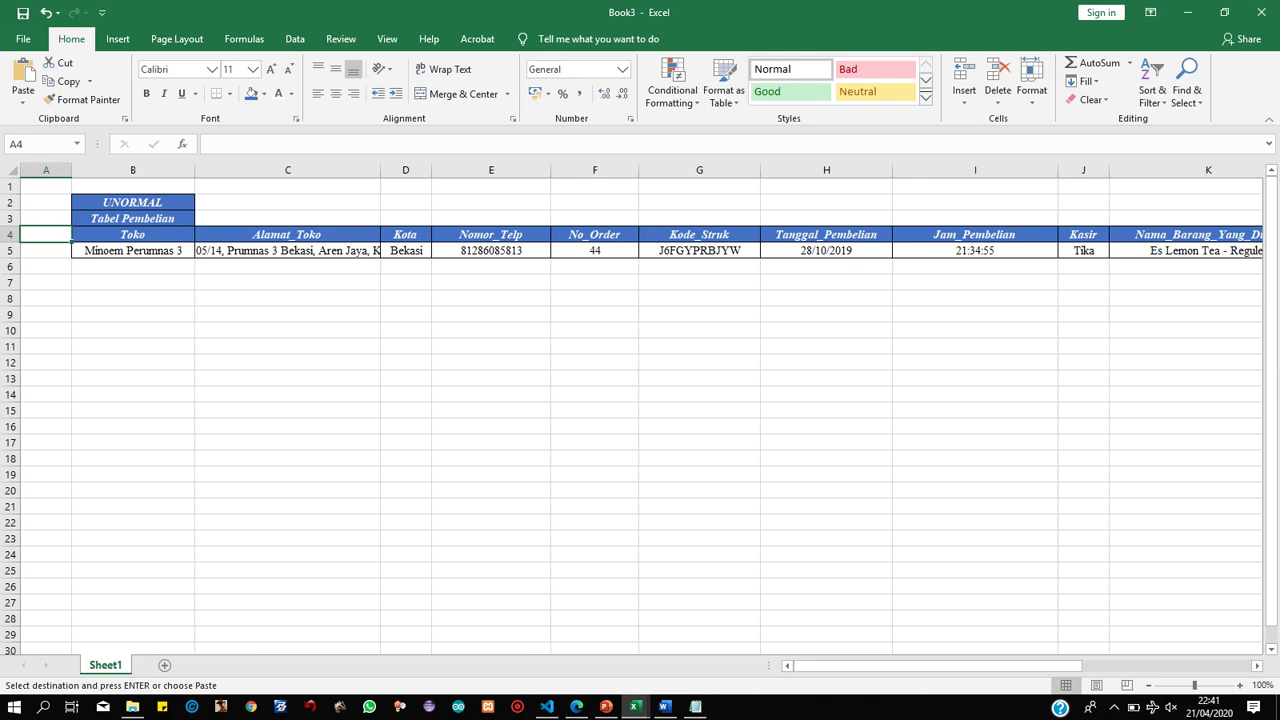
Switch to Notepad and add the line "2. Buat NORMALISASI KE-1" below "1. Buat UNORMAL".
mouse_move(664, 706)
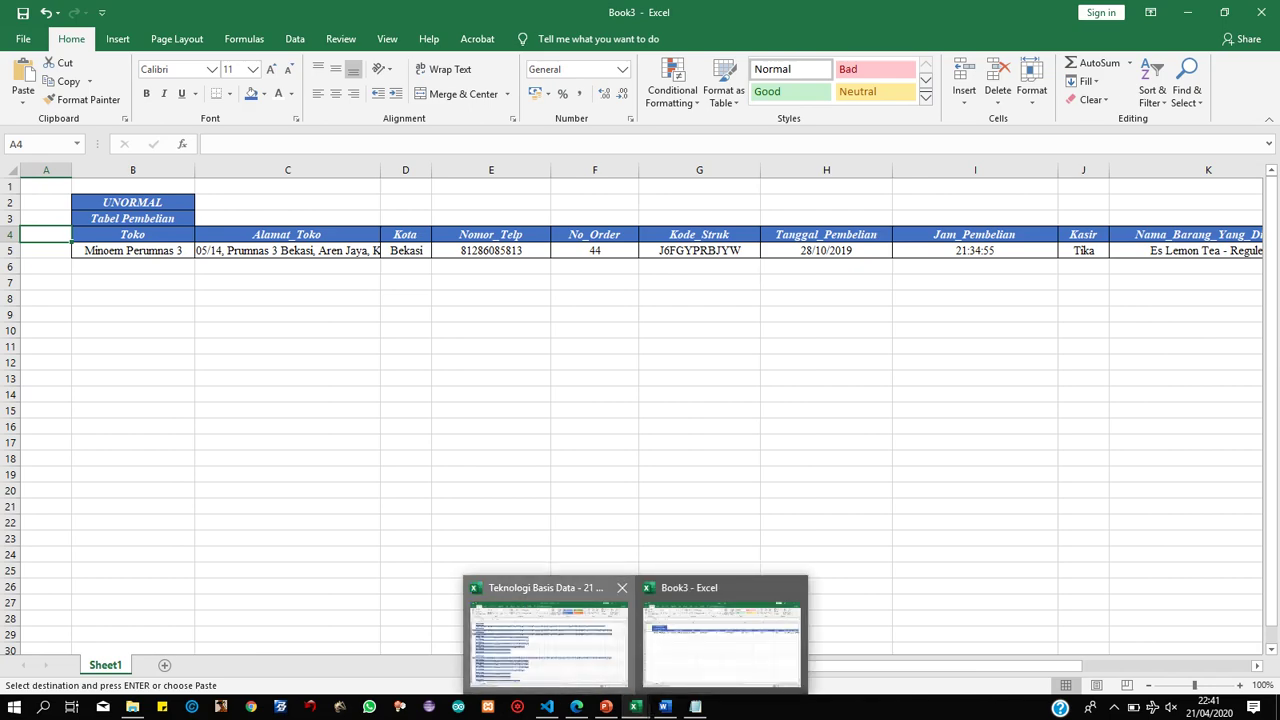
click(545, 628)
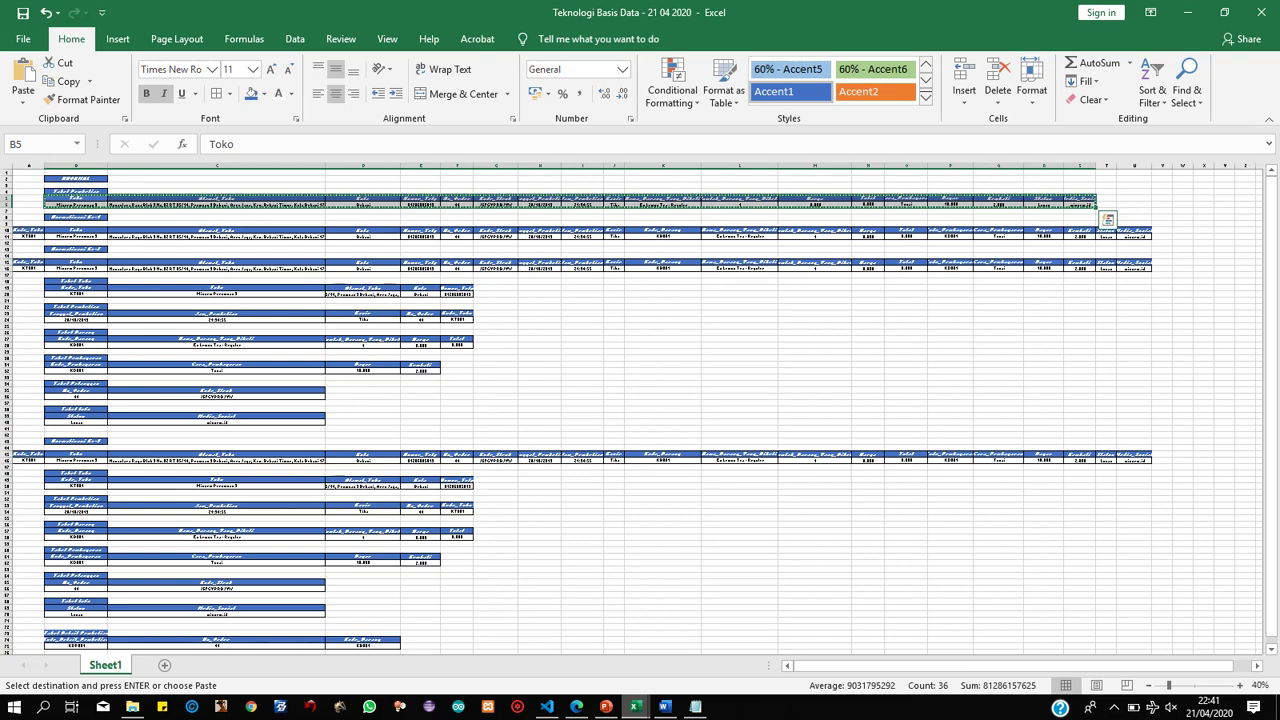
click(664, 706)
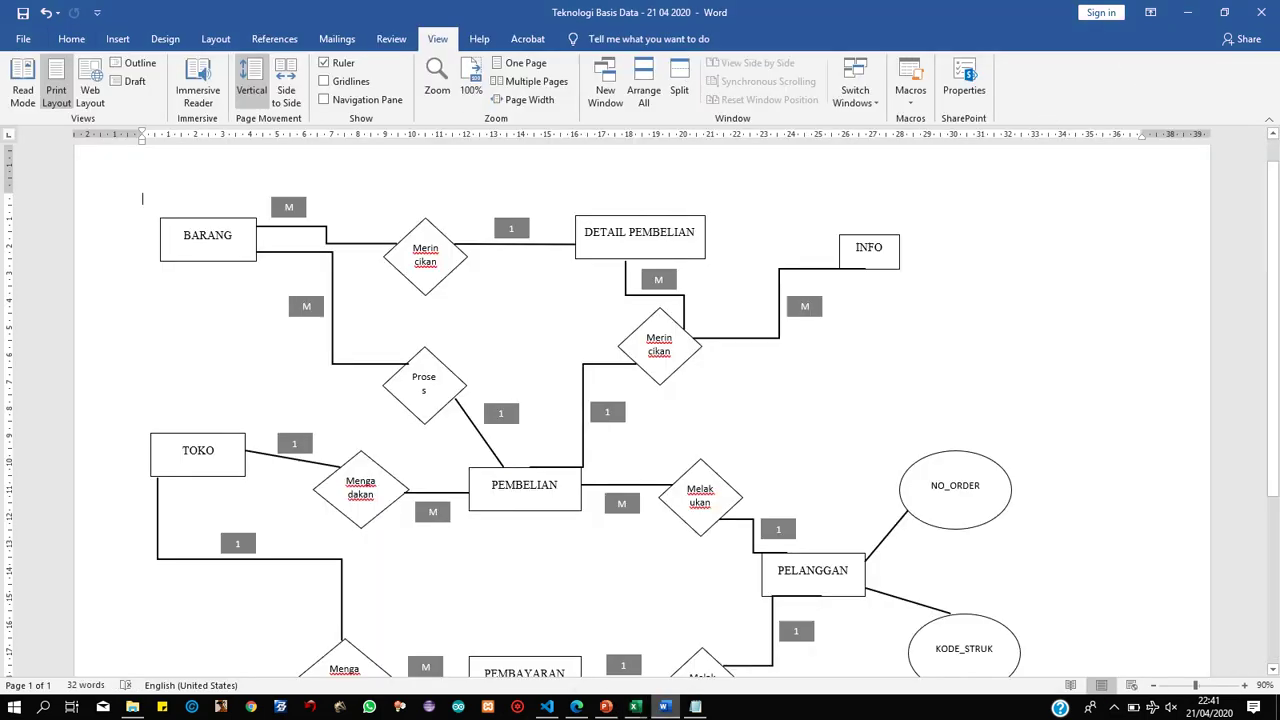
click(664, 706)
click(696, 706)
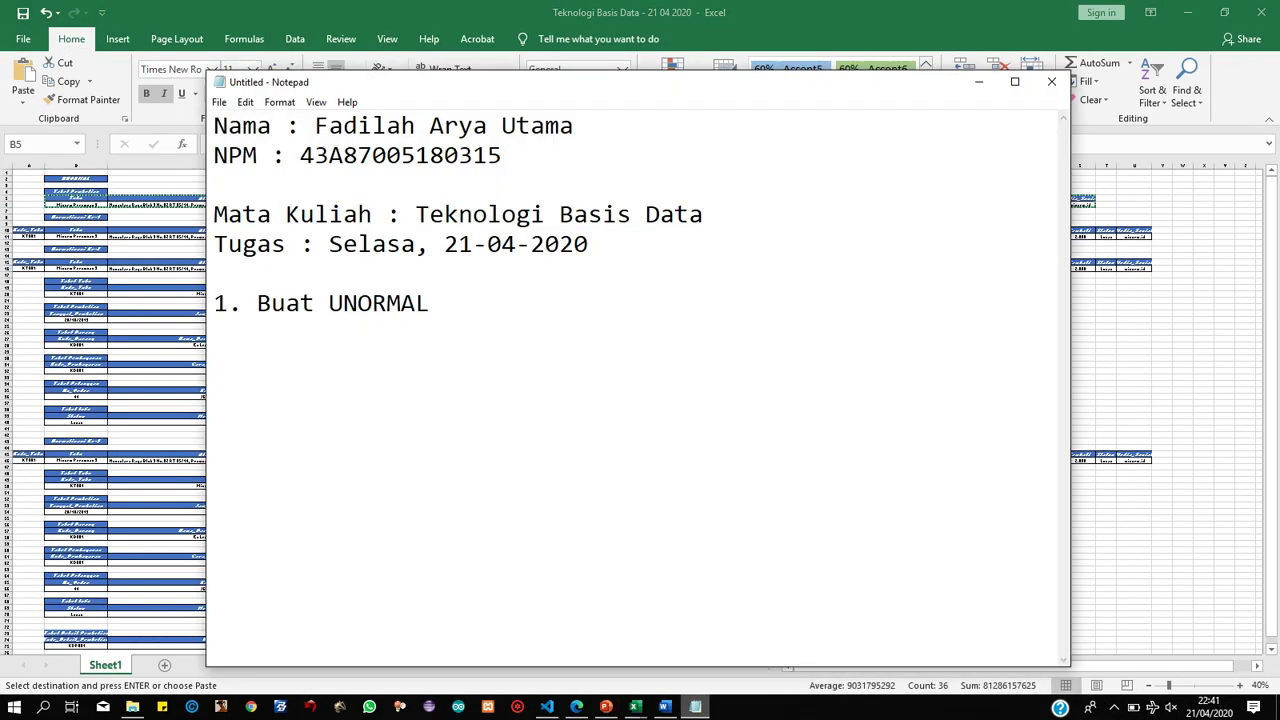
key(Return)
text(2.)
key(BackSpace)
key(BackSpace)
key(BackSpace)
text(2. Buat NO)
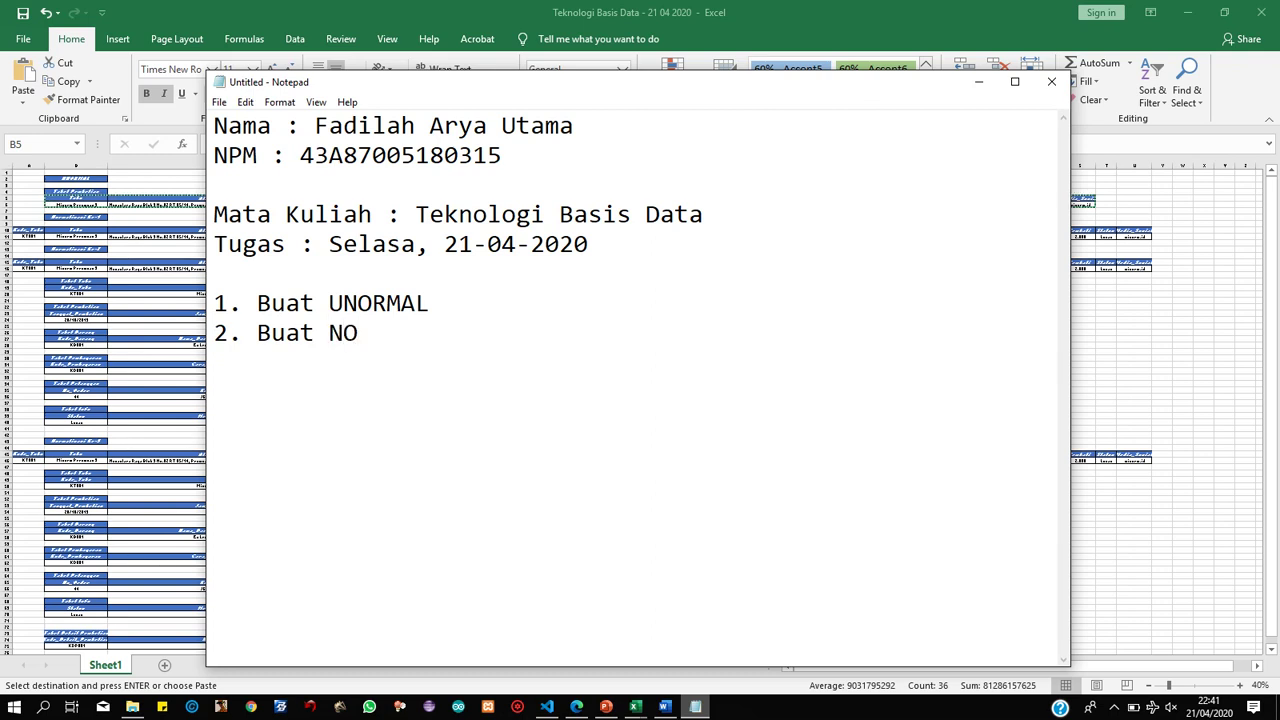
text(RMALI)
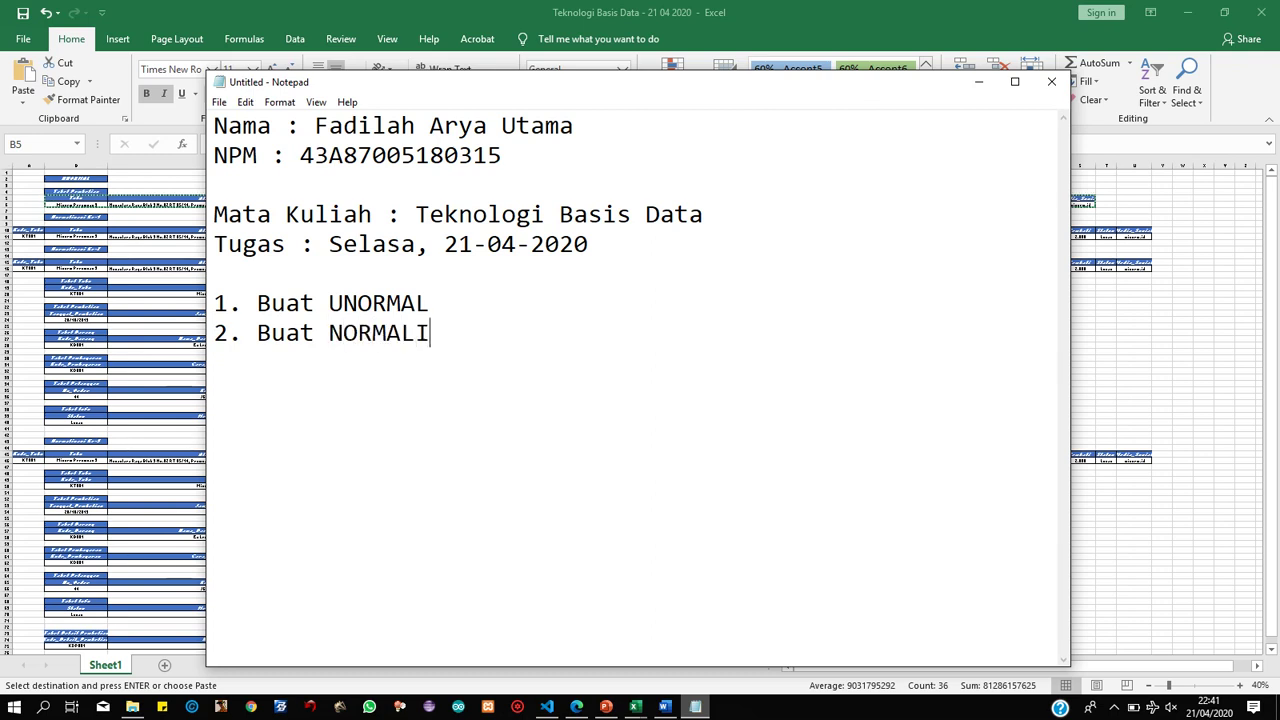
text(SASI )
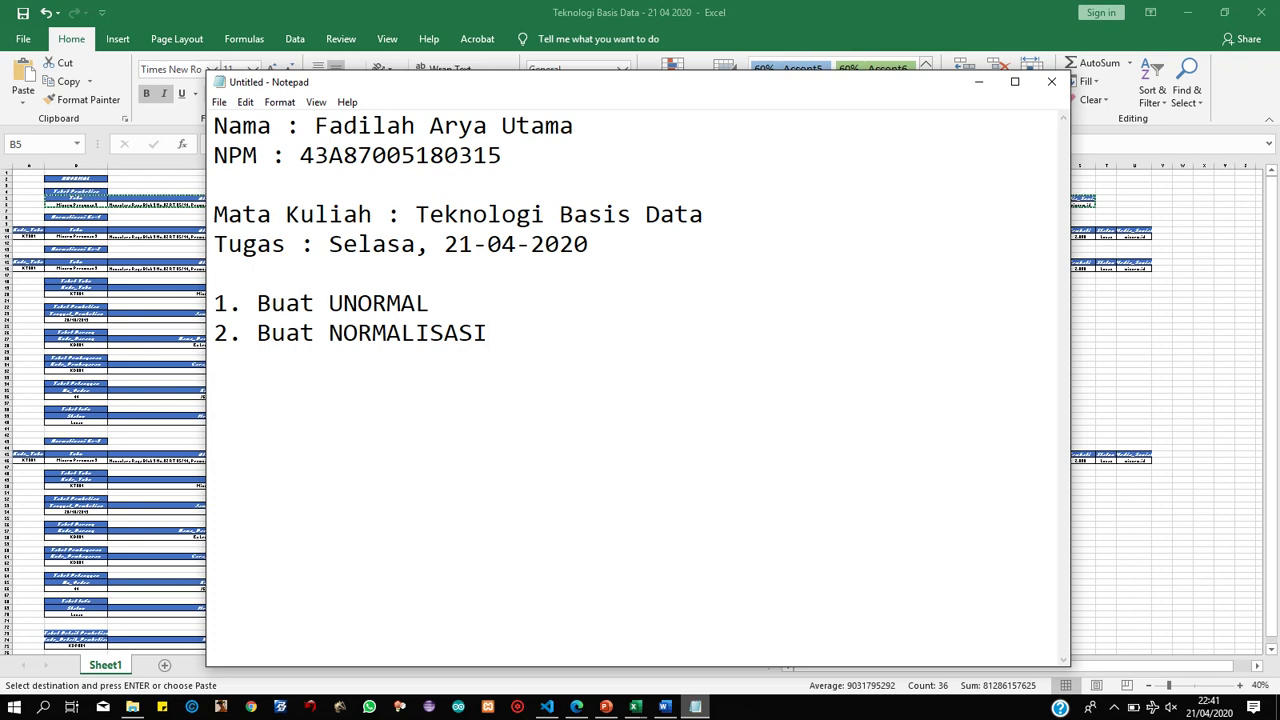
text(KE-1)
Return to the "Teknologi Basis Data - 21 04 2020" Excel workbook and copy the Normalisasi Ke-1 heading in cell B8.
key(alt+Tab)
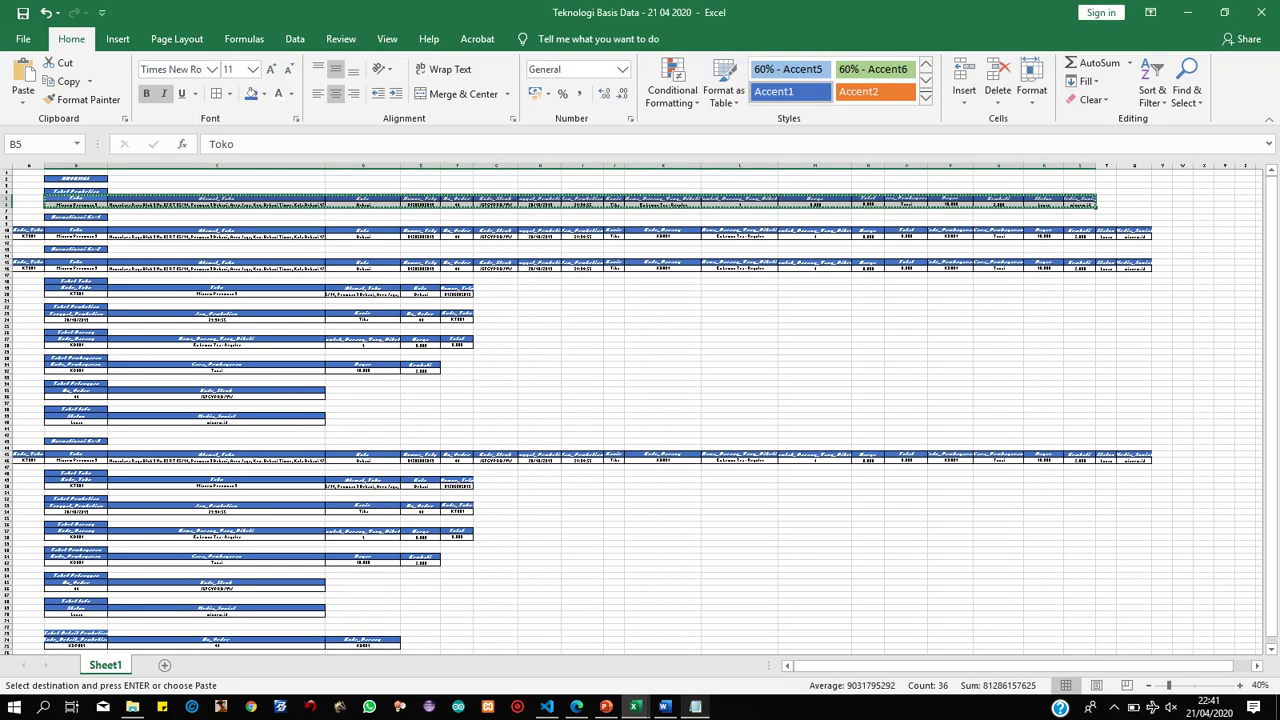
click(76, 217)
key(ctrl+c)
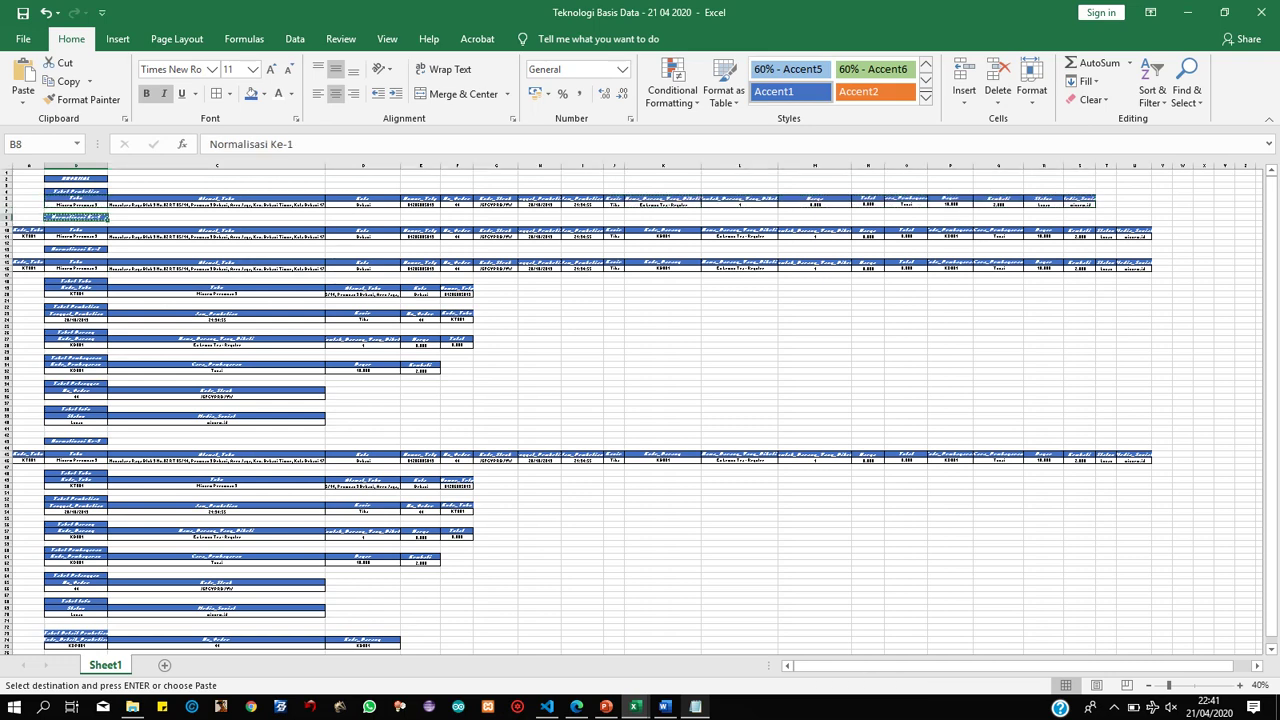
Paste the Normalisasi Ke-1 heading into cell B7 of Book3, leaving one empty row below the purchase table.
mouse_move(634, 706)
click(738, 622)
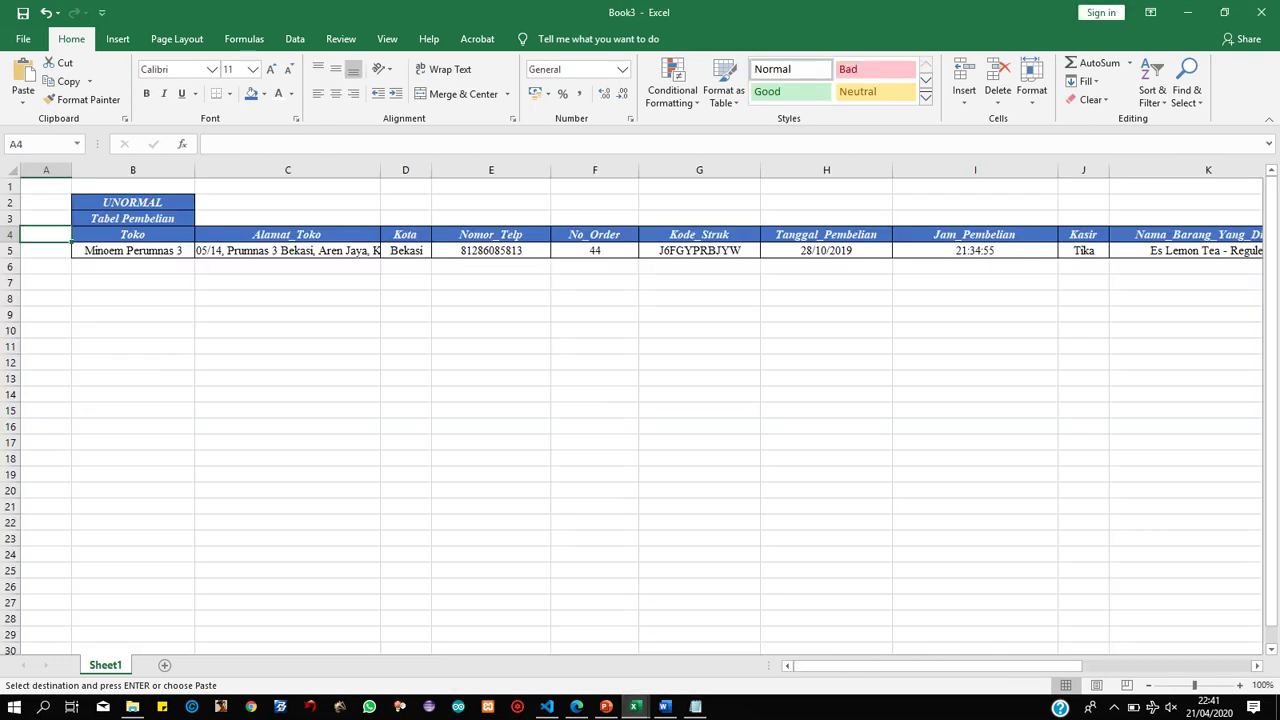
click(133, 282)
key(ctrl+v)
click(133, 410)
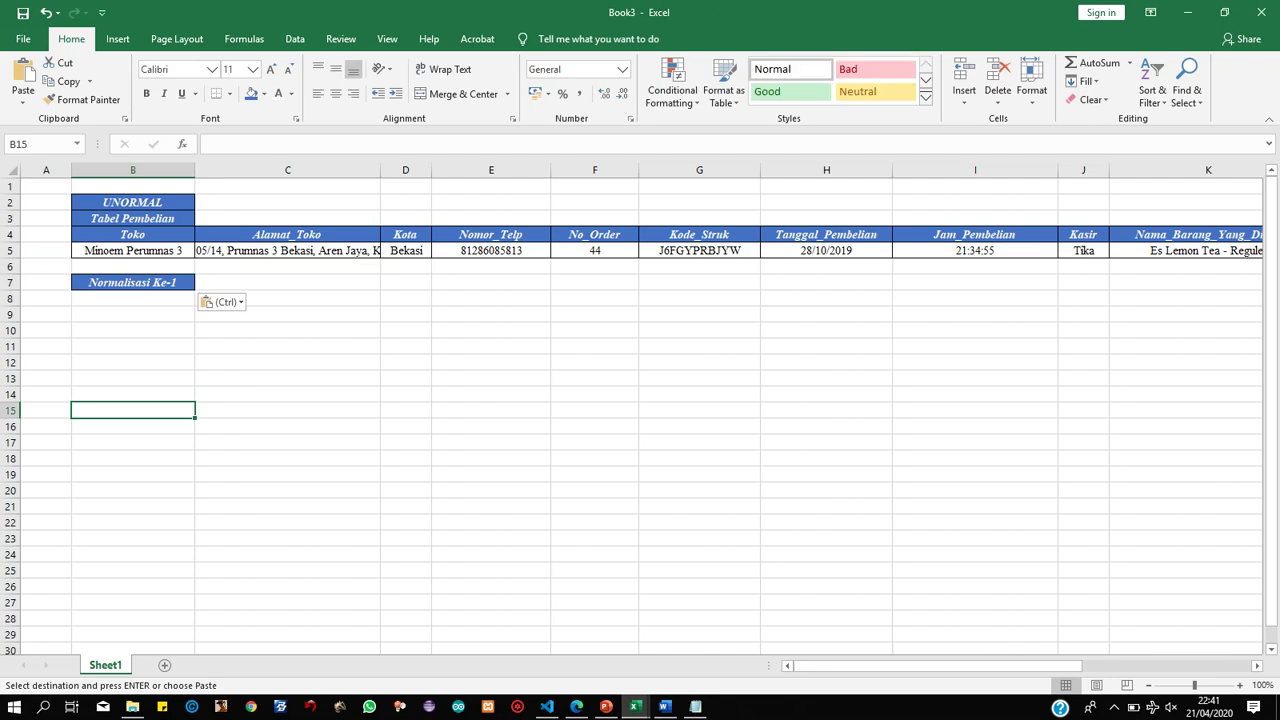
Copy the first normalization table, cells A10 to U11 starting with Kode_Toko, in the "Teknologi Basis Data - 21 04 2020" workbook.
mouse_move(634, 706)
click(549, 635)
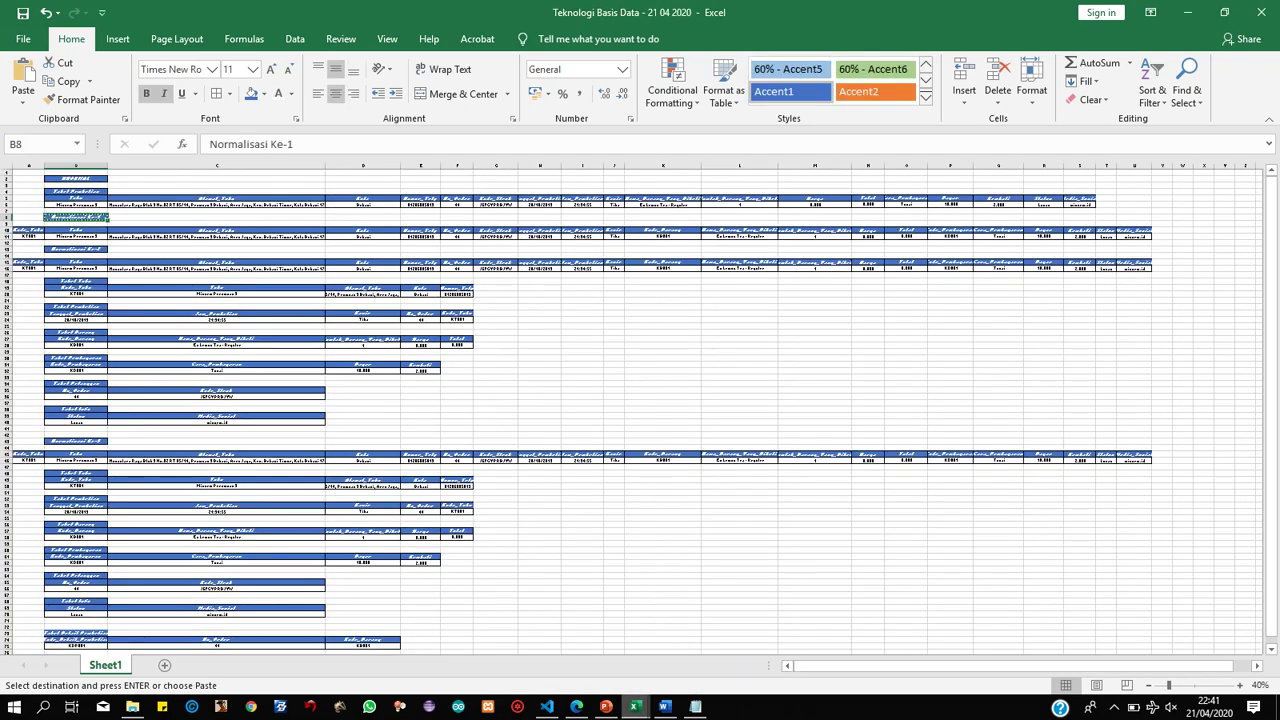
drag(28, 230, 1150, 237)
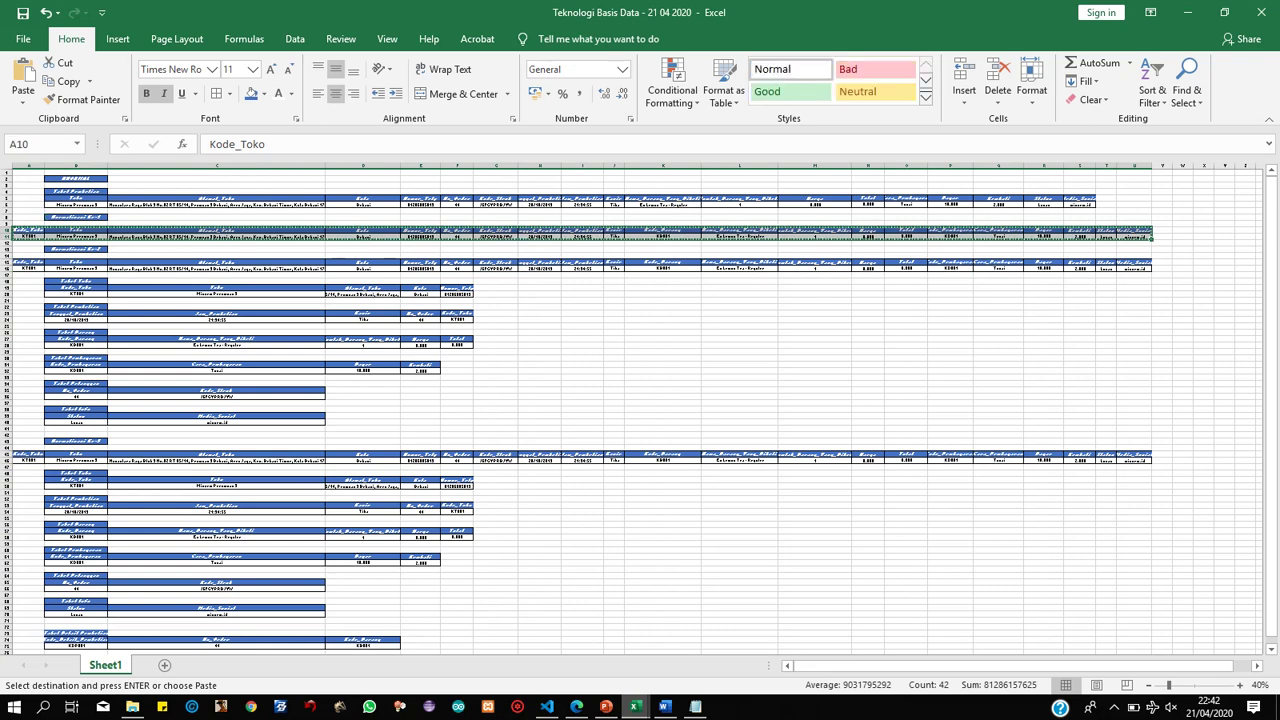
mouse_move(635, 707)
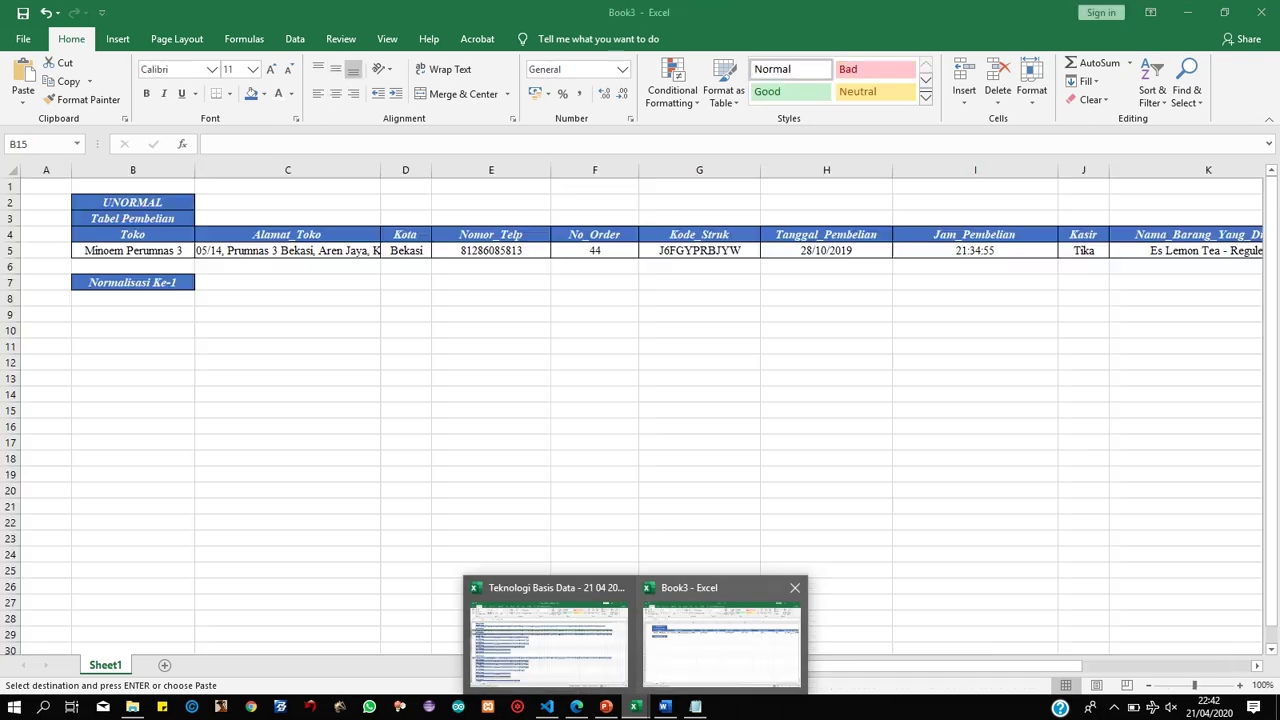
Paste the copied first normalization table into Book3 starting at cell A9, below the Normalisasi Ke-1 heading.
click(720, 635)
click(133, 314)
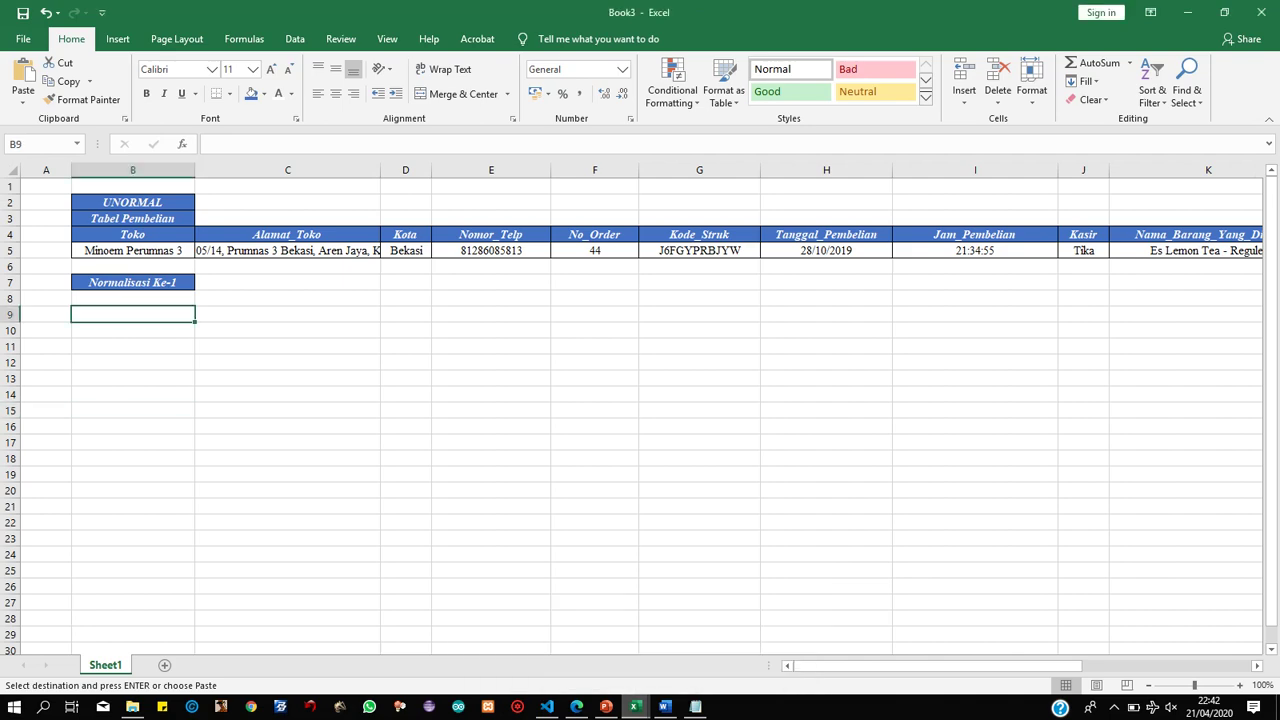
mouse_move(635, 707)
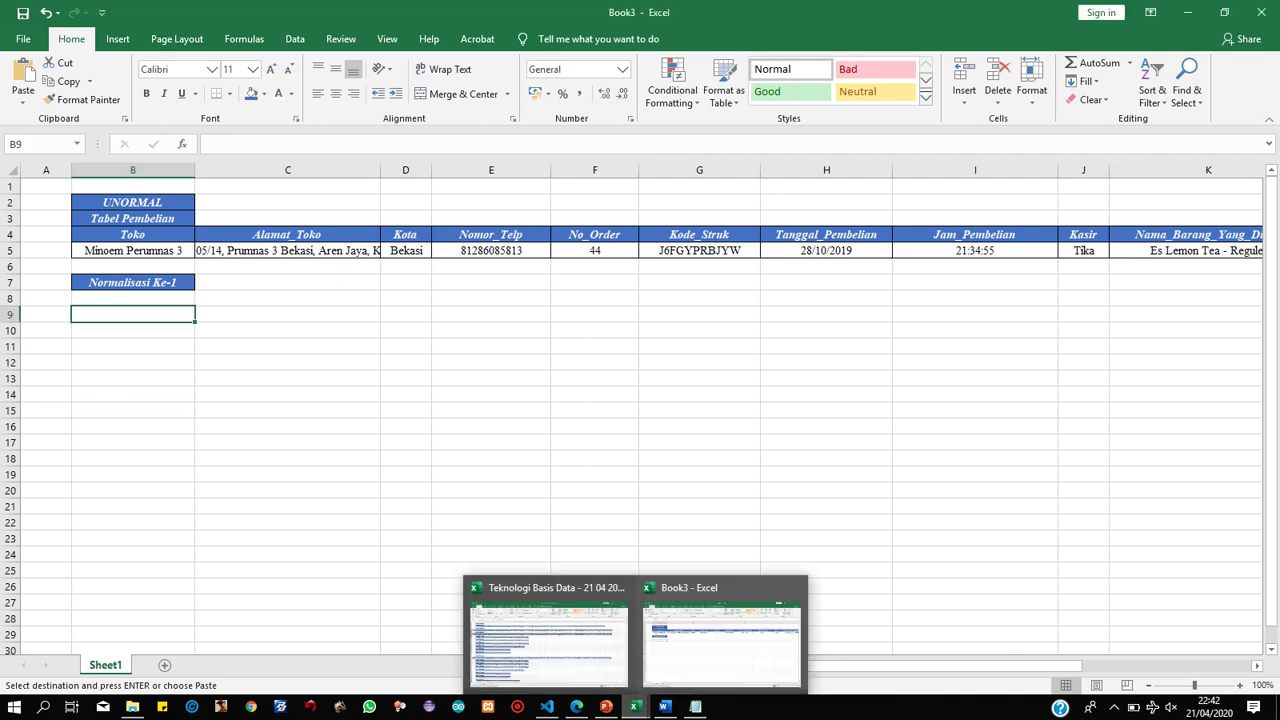
click(549, 640)
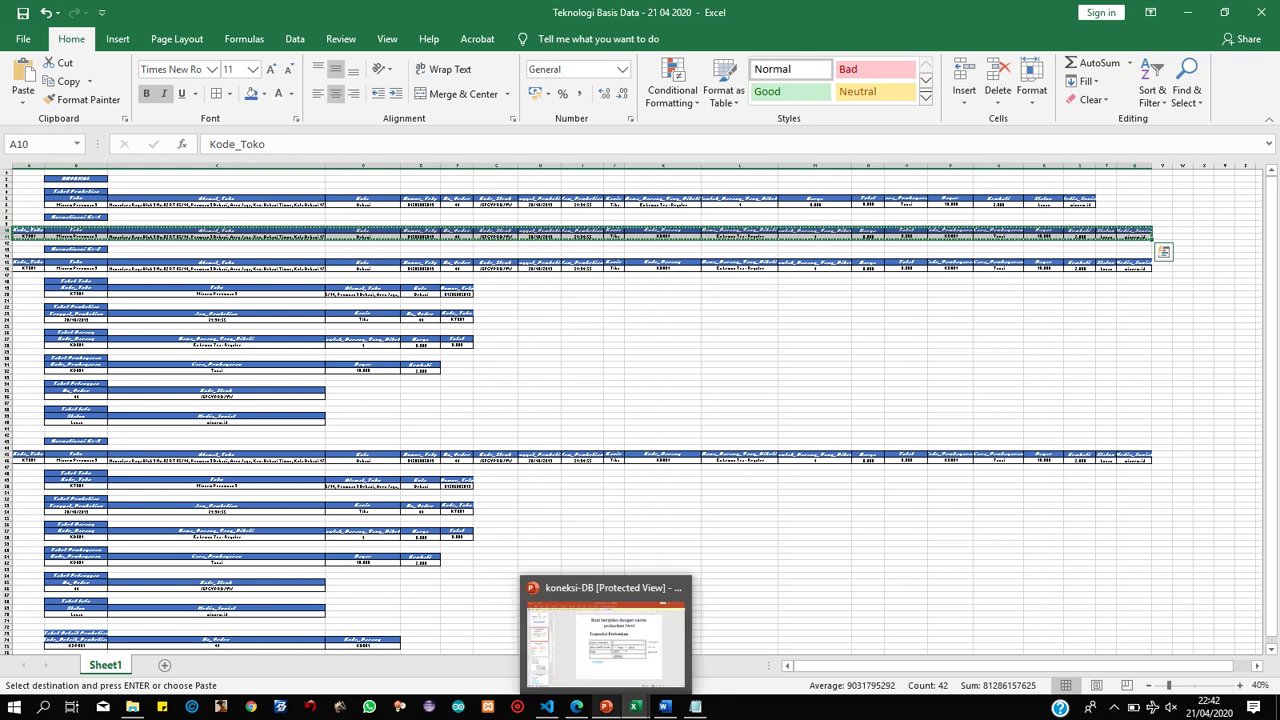
mouse_move(635, 707)
click(721, 645)
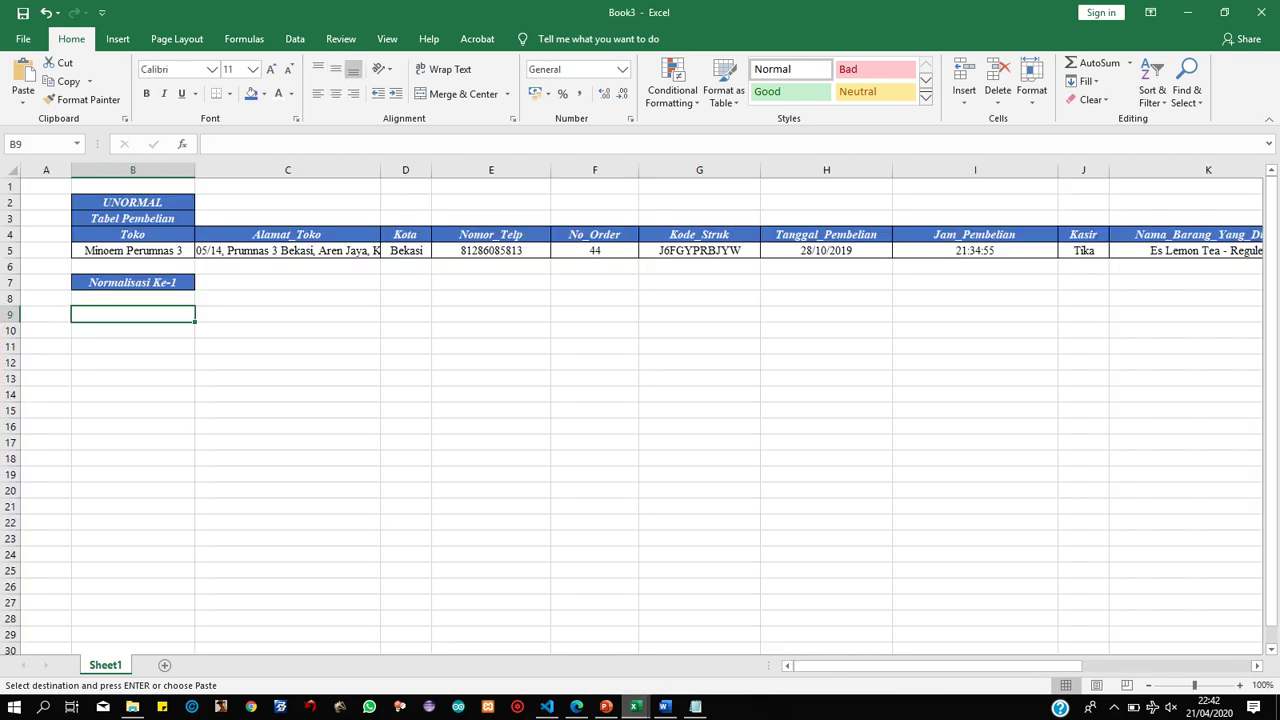
click(46, 314)
key(ctrl+v)
click(491, 442)
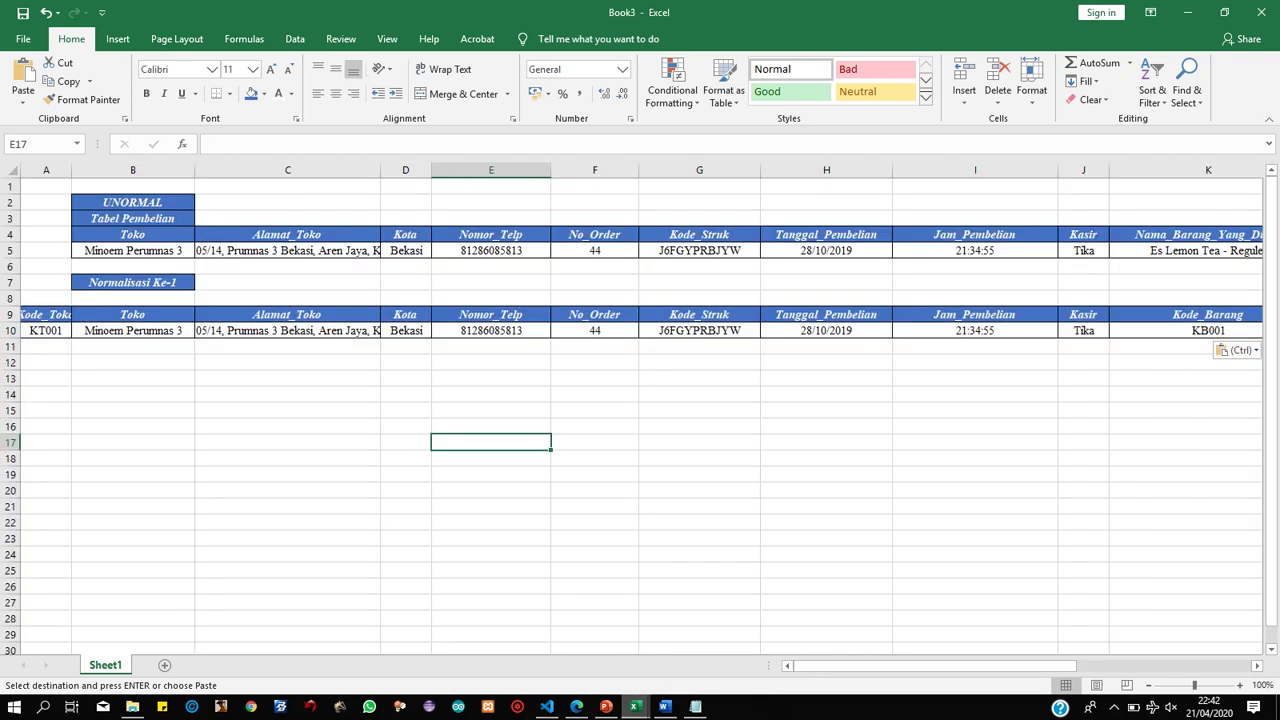
Widen columns A, U, M, P and Q in Book3 so the first normalization table's headers fit.
drag(72, 170, 123, 170)
click(184, 362)
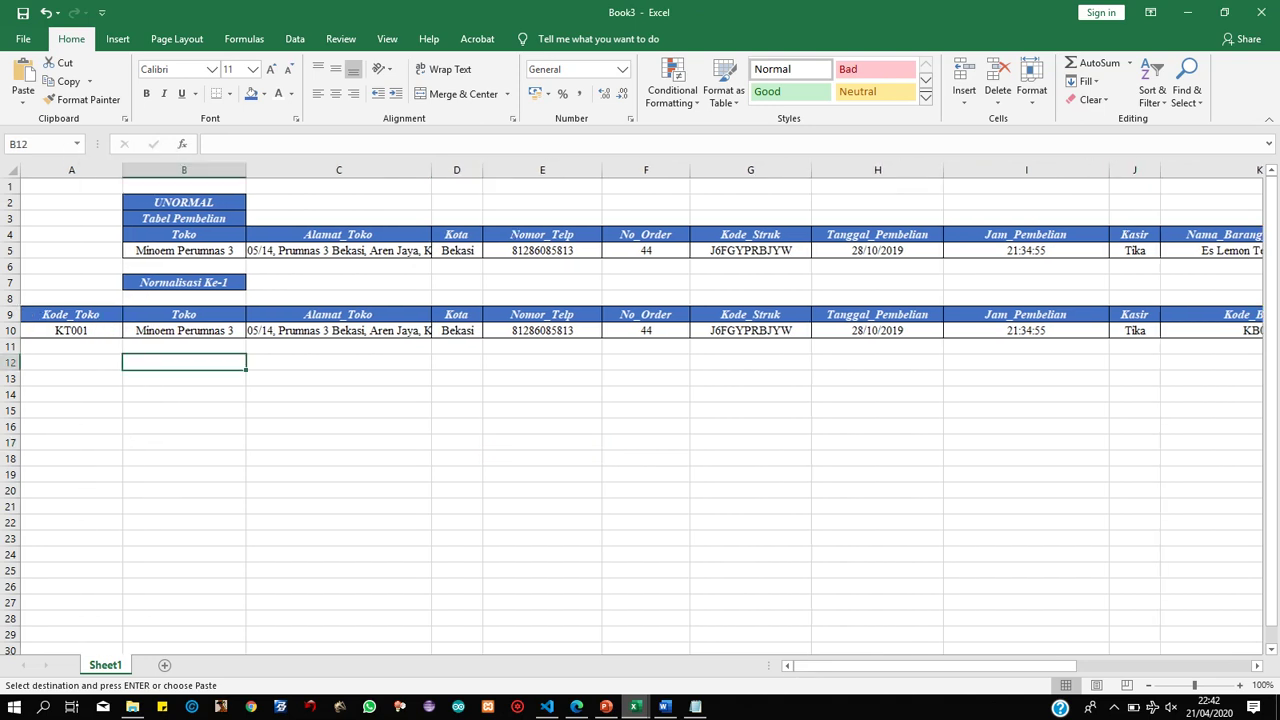
drag(937, 665, 1099, 665)
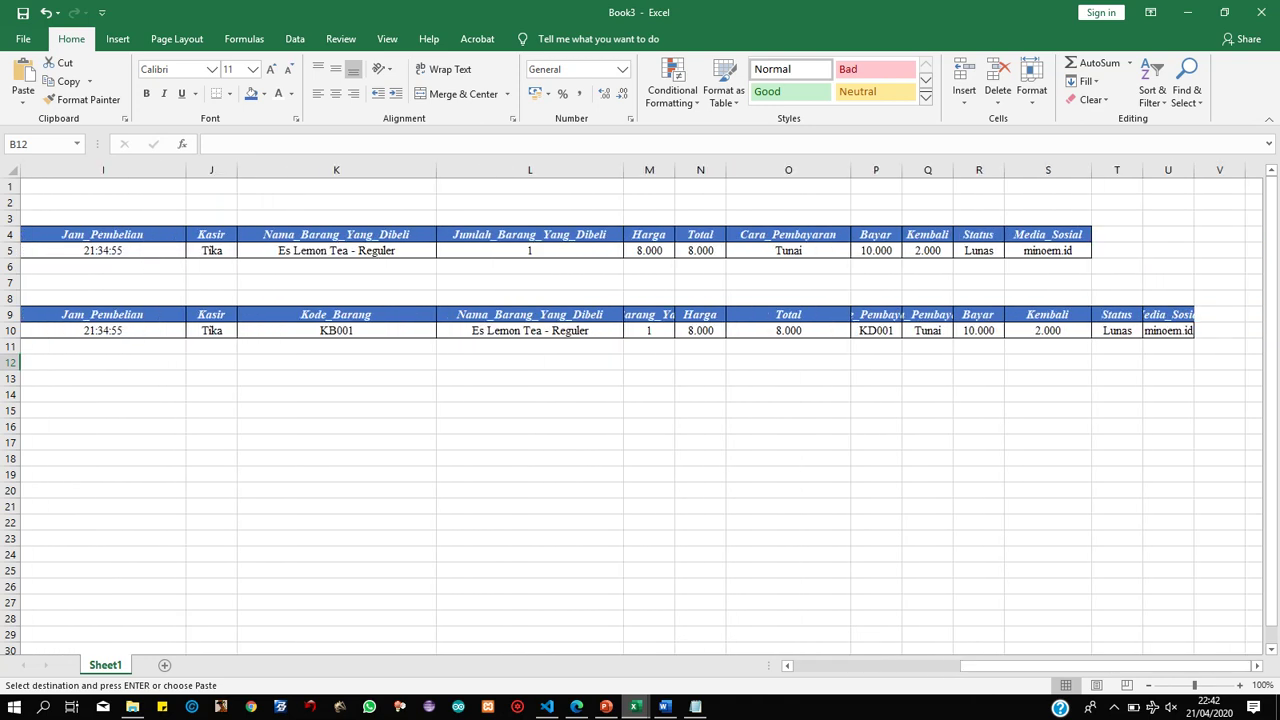
drag(1194, 170, 1232, 170)
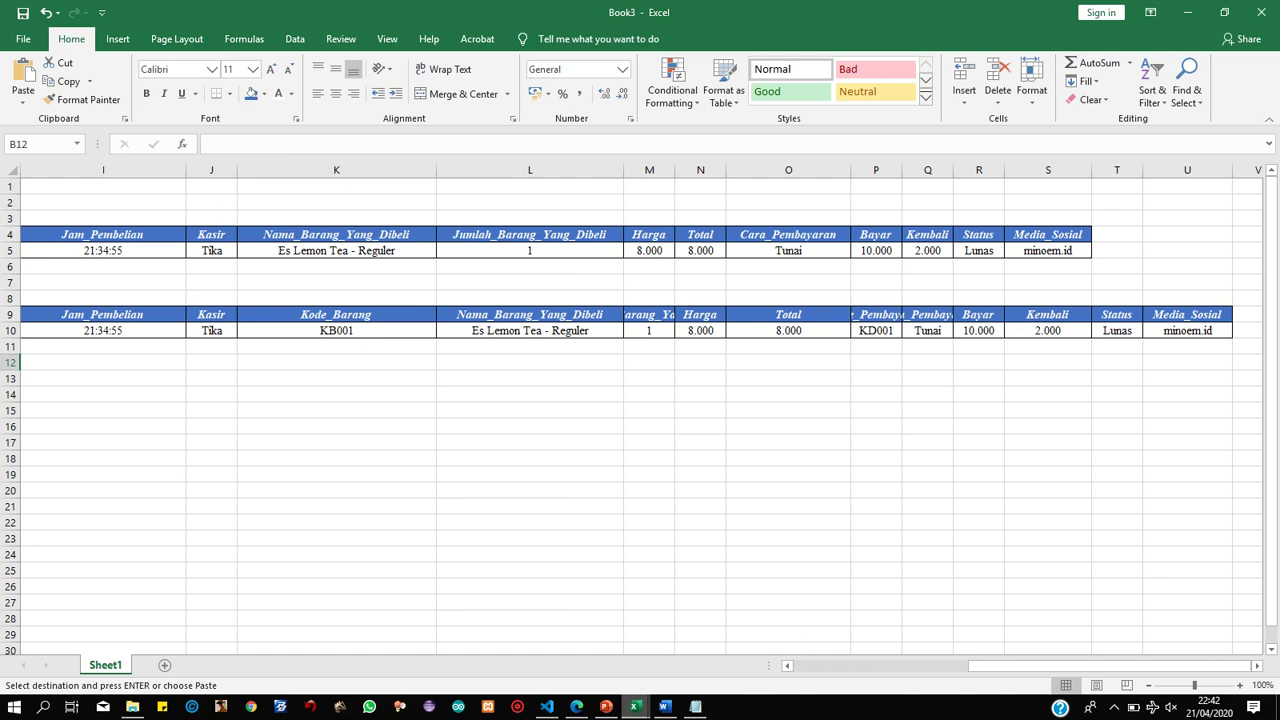
drag(675, 170, 848, 170)
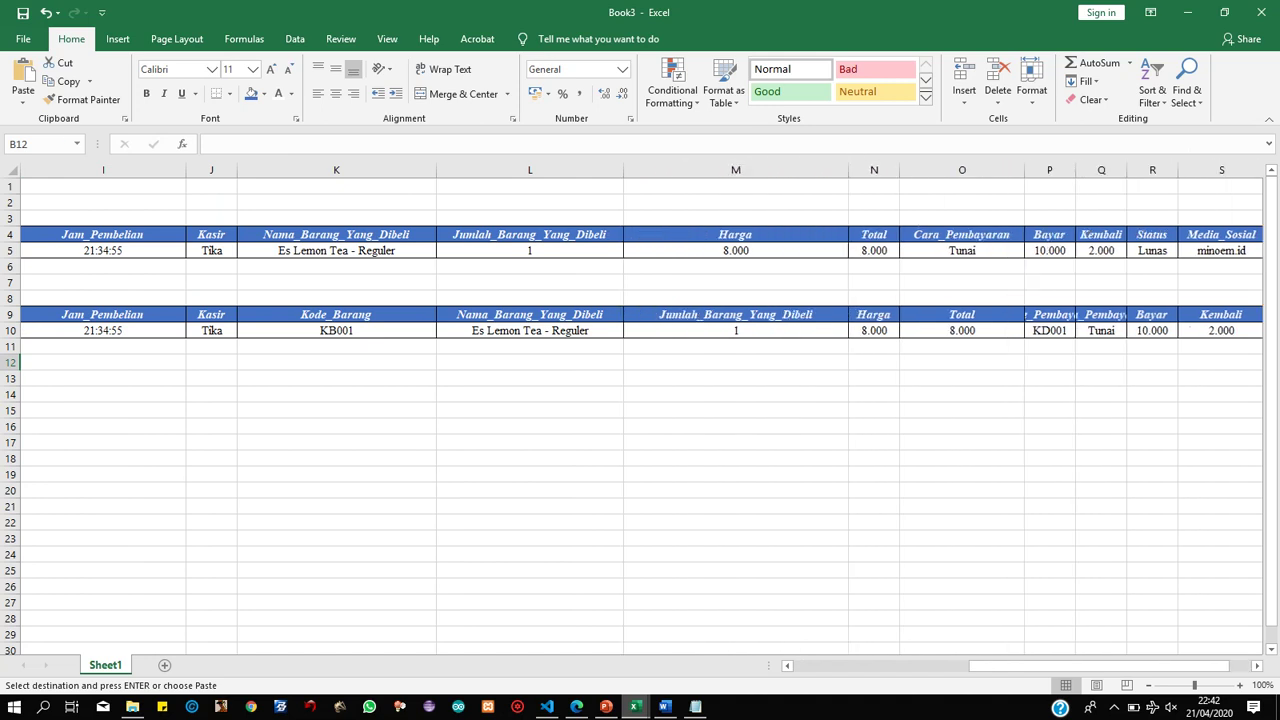
click(745, 410)
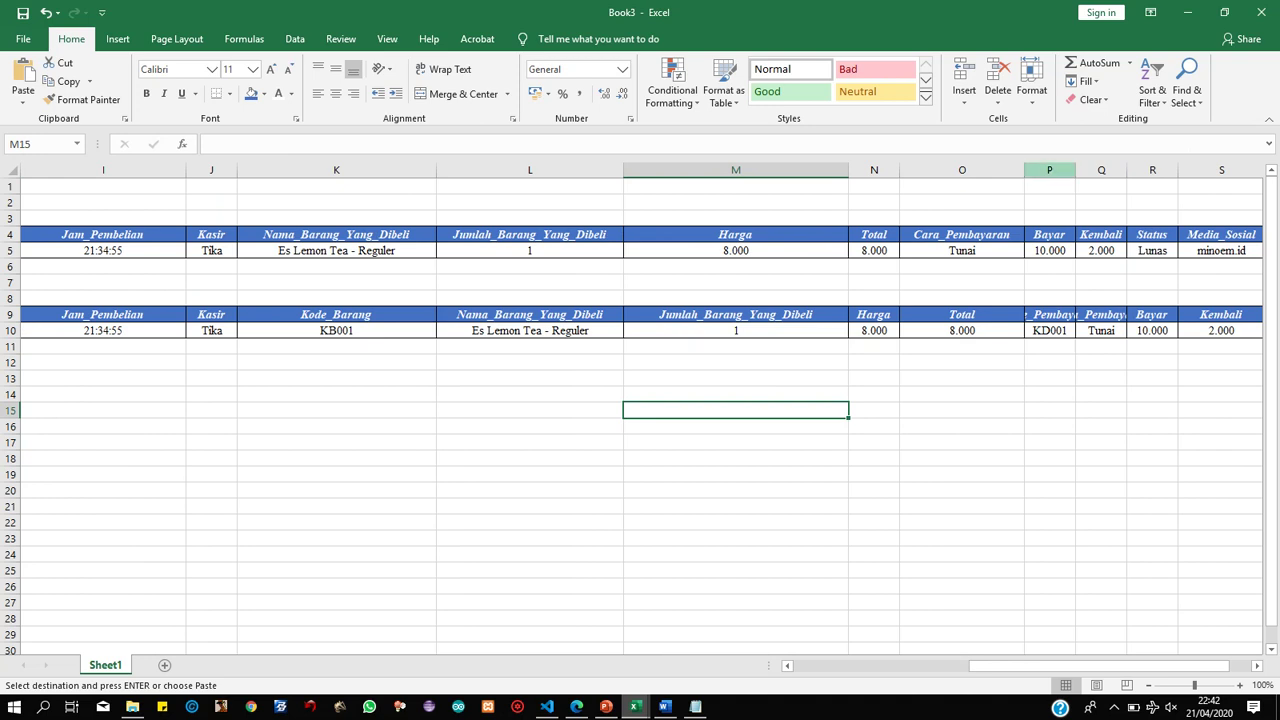
drag(1076, 170, 1245, 170)
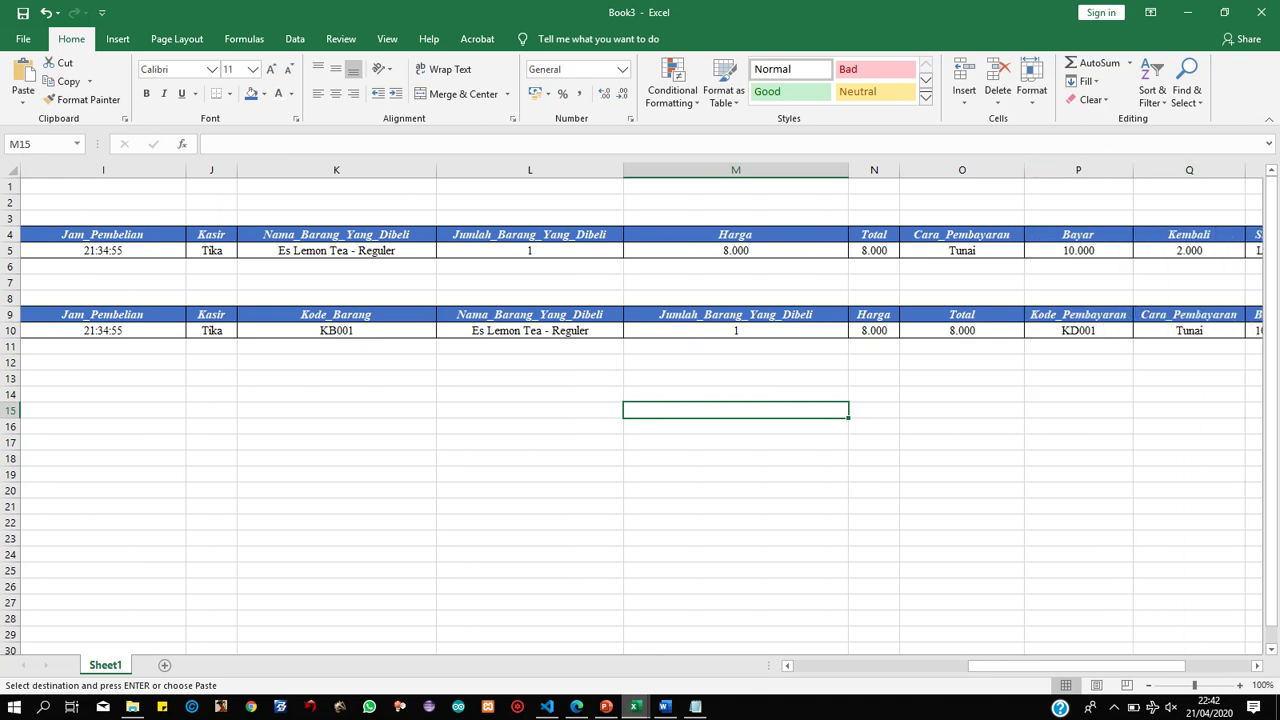
drag(1076, 666, 901, 666)
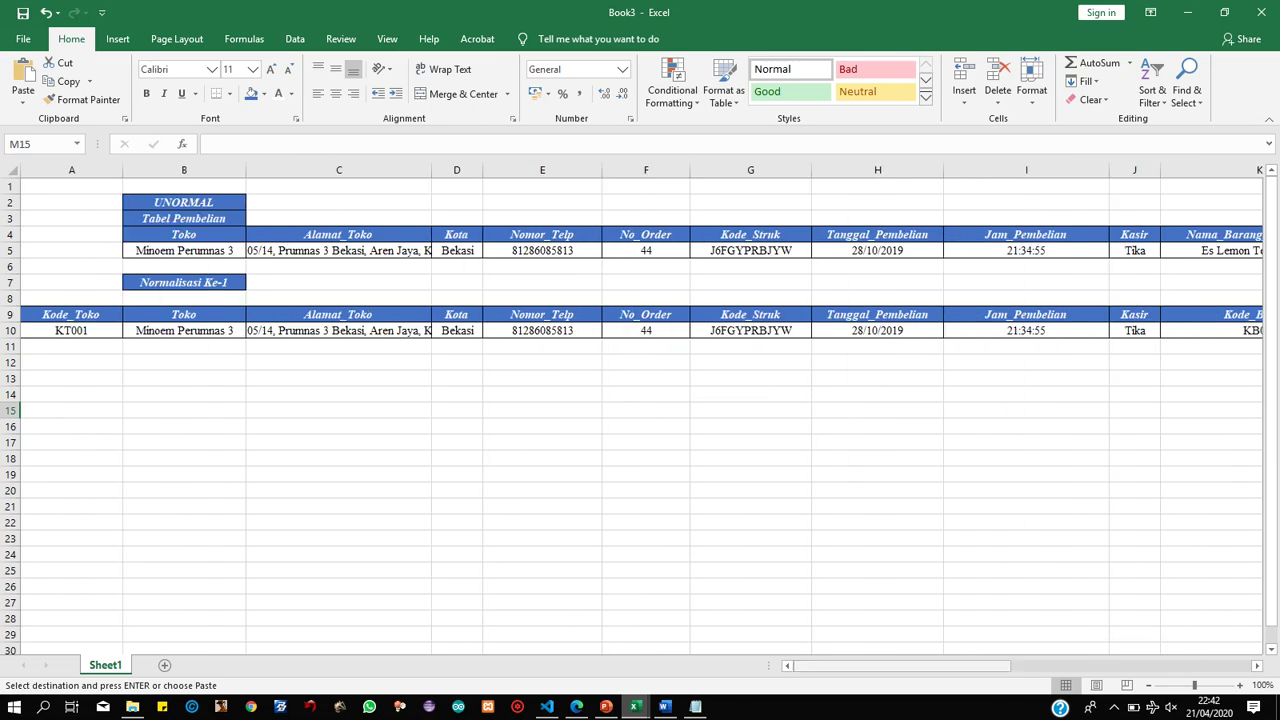
click(339, 459)
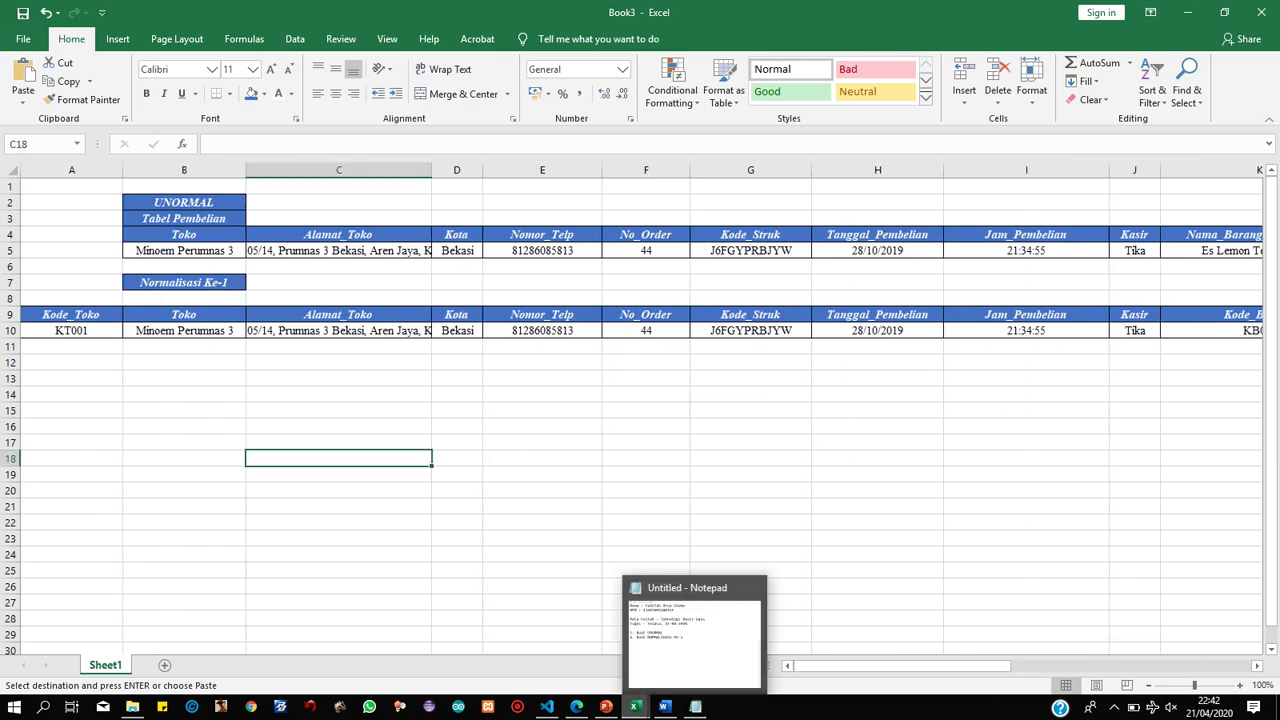
Switch to Notepad and add the line "3. Buat NORMALISASI KE-2" below "2. Buat NORMALISASI KE-1".
mouse_move(635, 707)
click(548, 625)
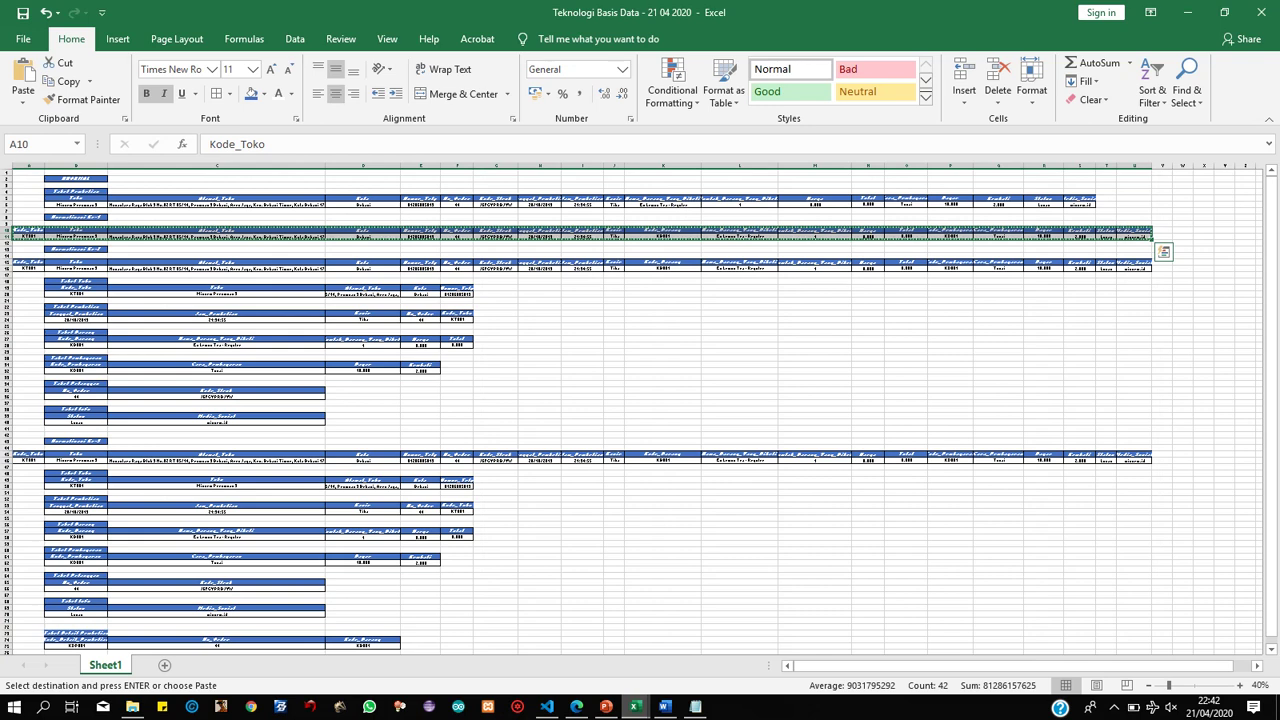
mouse_move(606, 707)
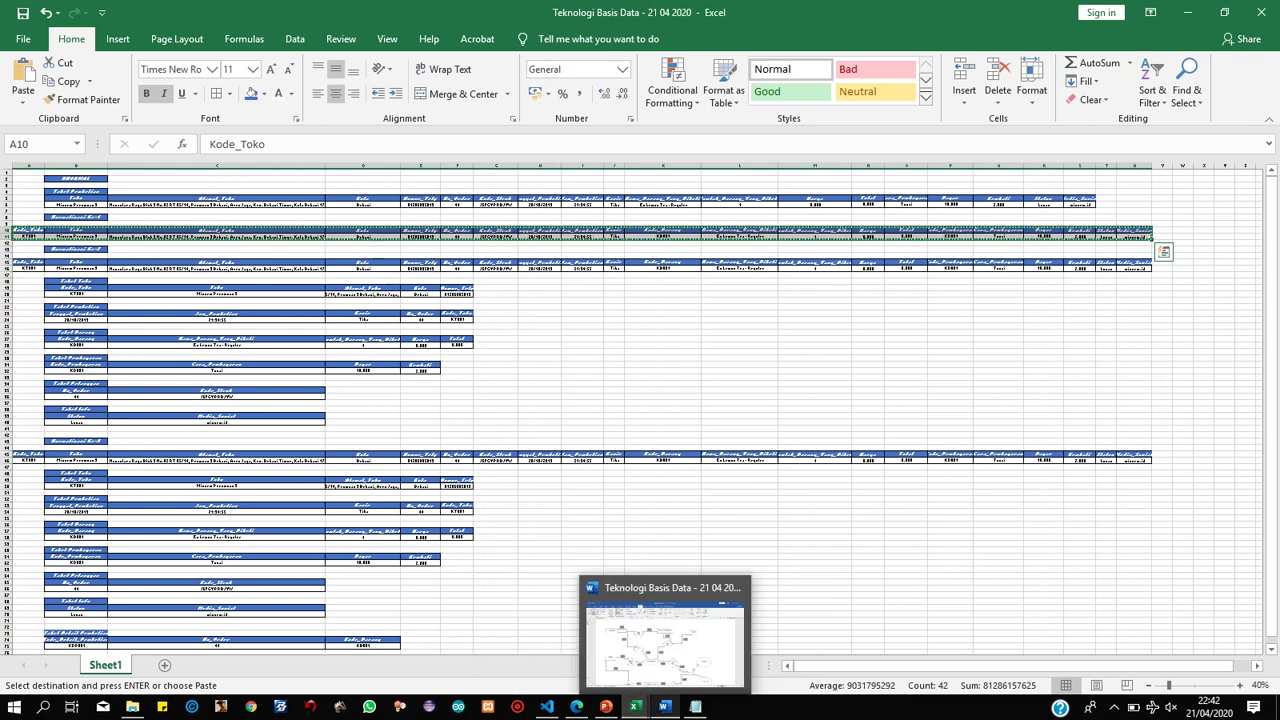
click(695, 707)
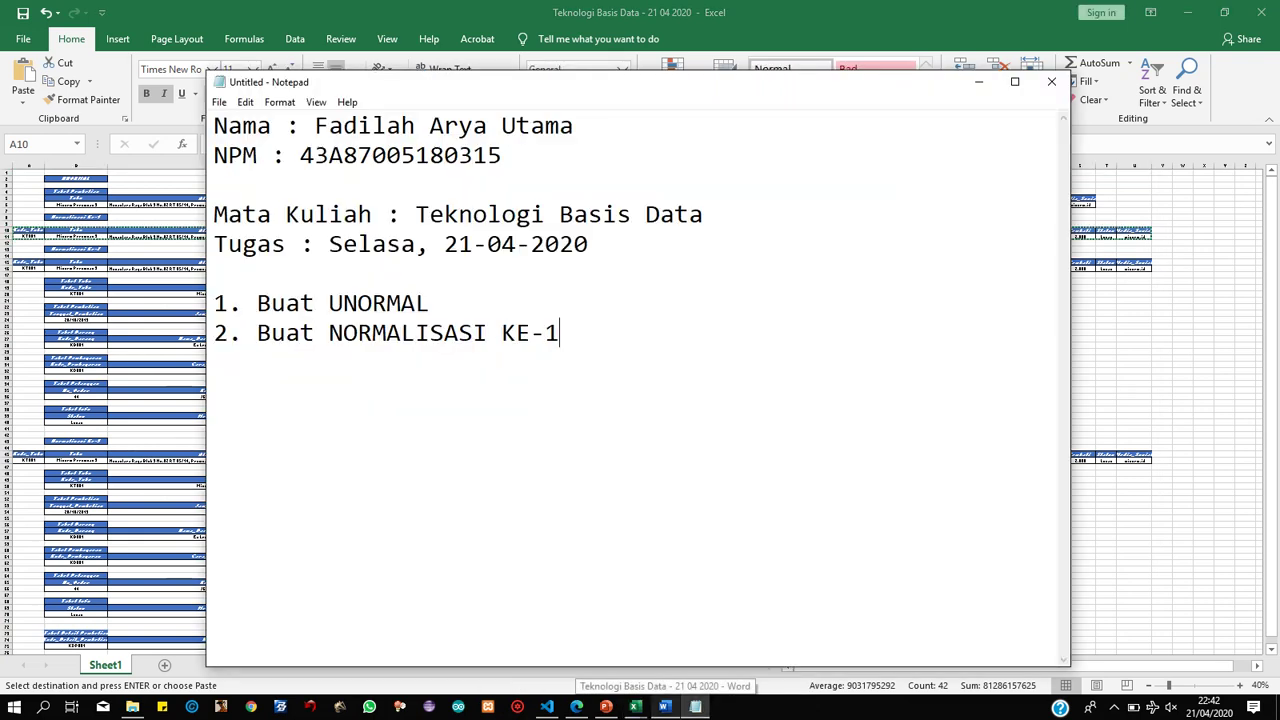
key(Return)
text(3. )
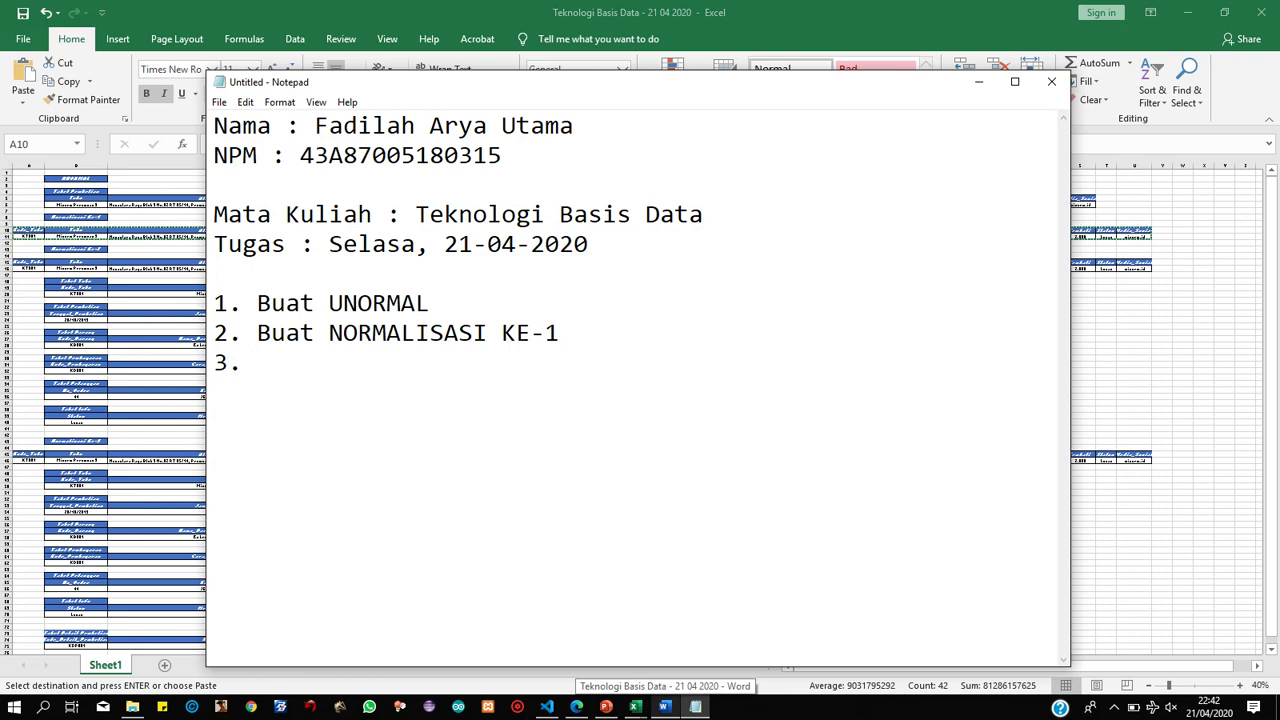
text(Buat )
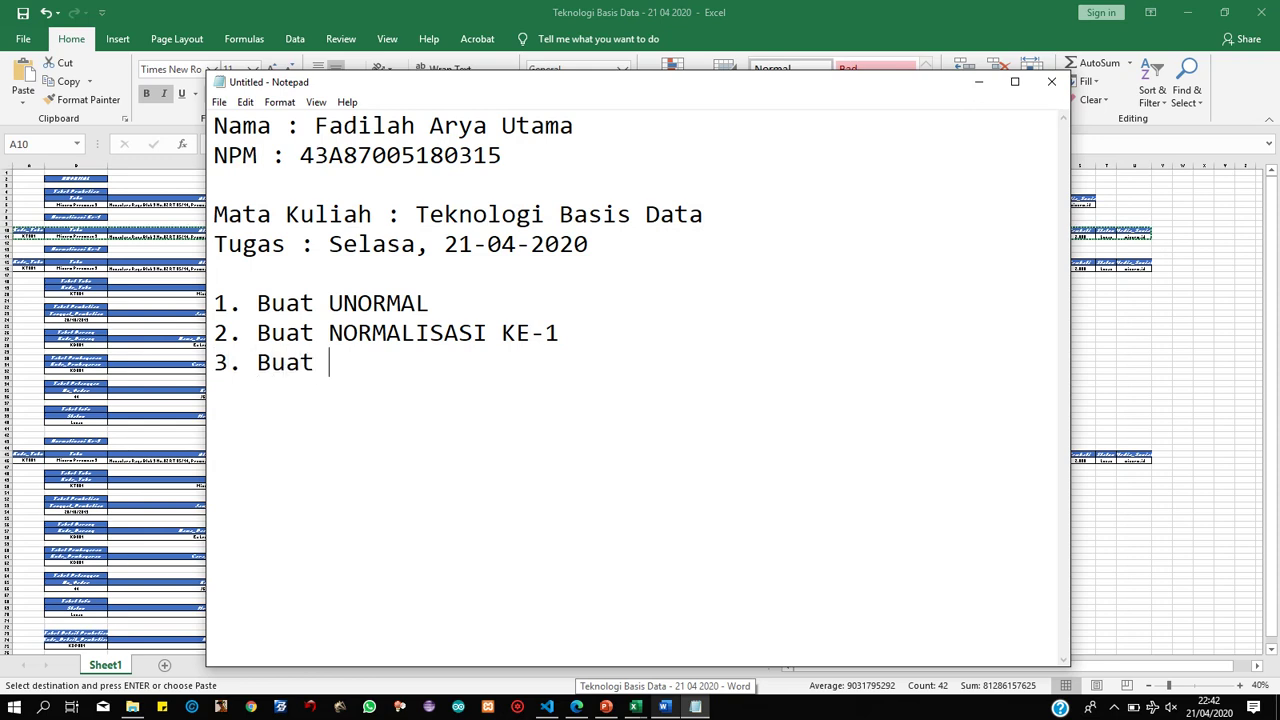
text(NORMA)
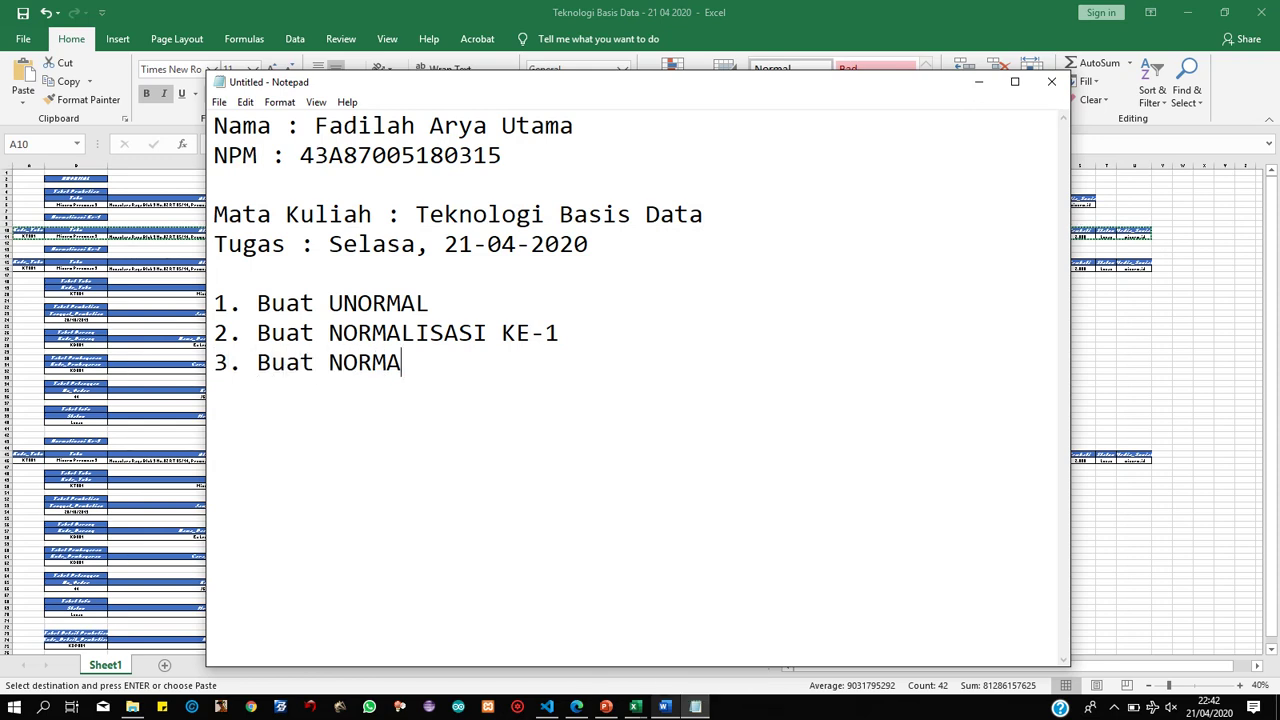
text(LISASI KW)
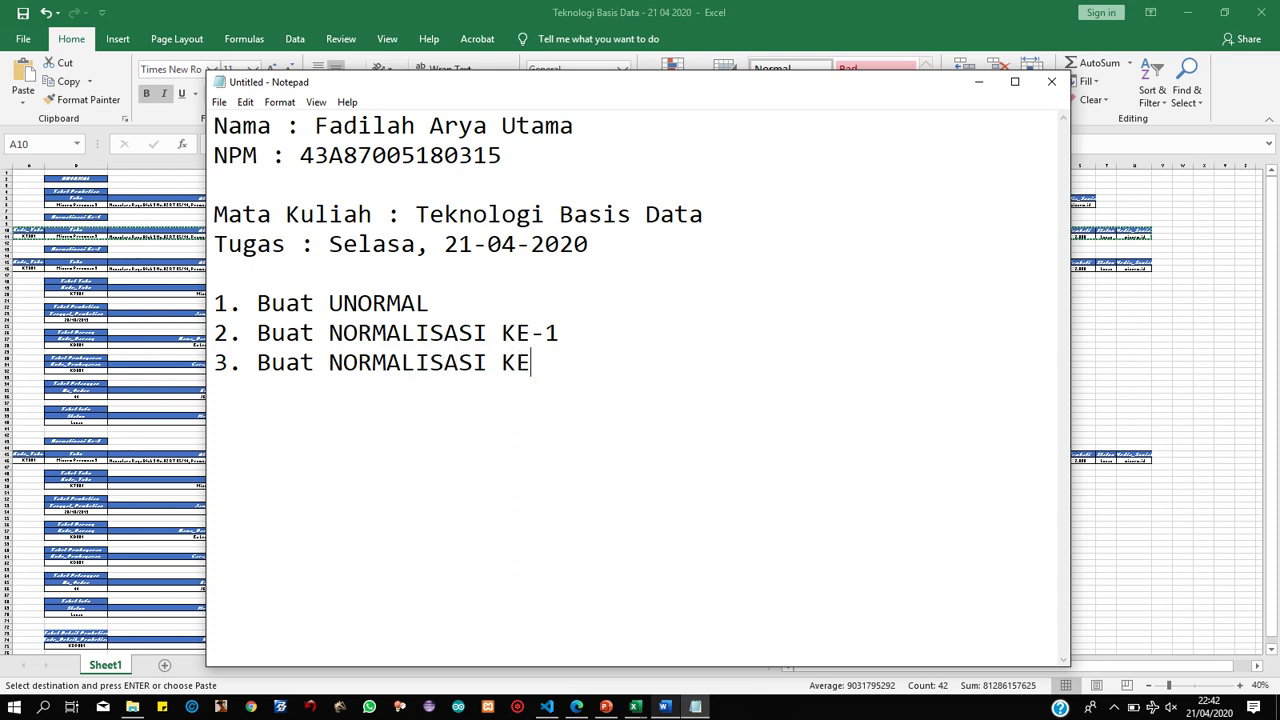
text(-2)
Return to the "Teknologi Basis Data - 21 04 2020" Excel workbook and copy the Normalisasi Ke-2 heading in cell B13.
key(alt+Tab)
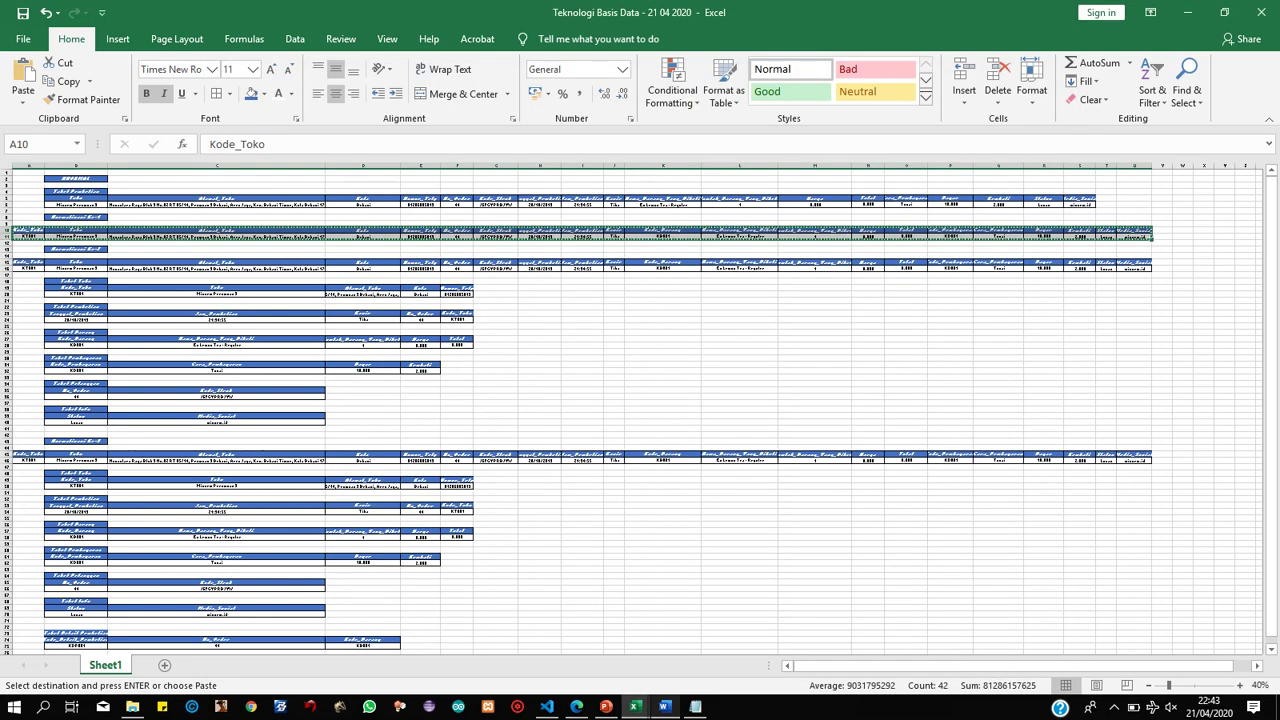
click(76, 249)
key(ctrl+c)
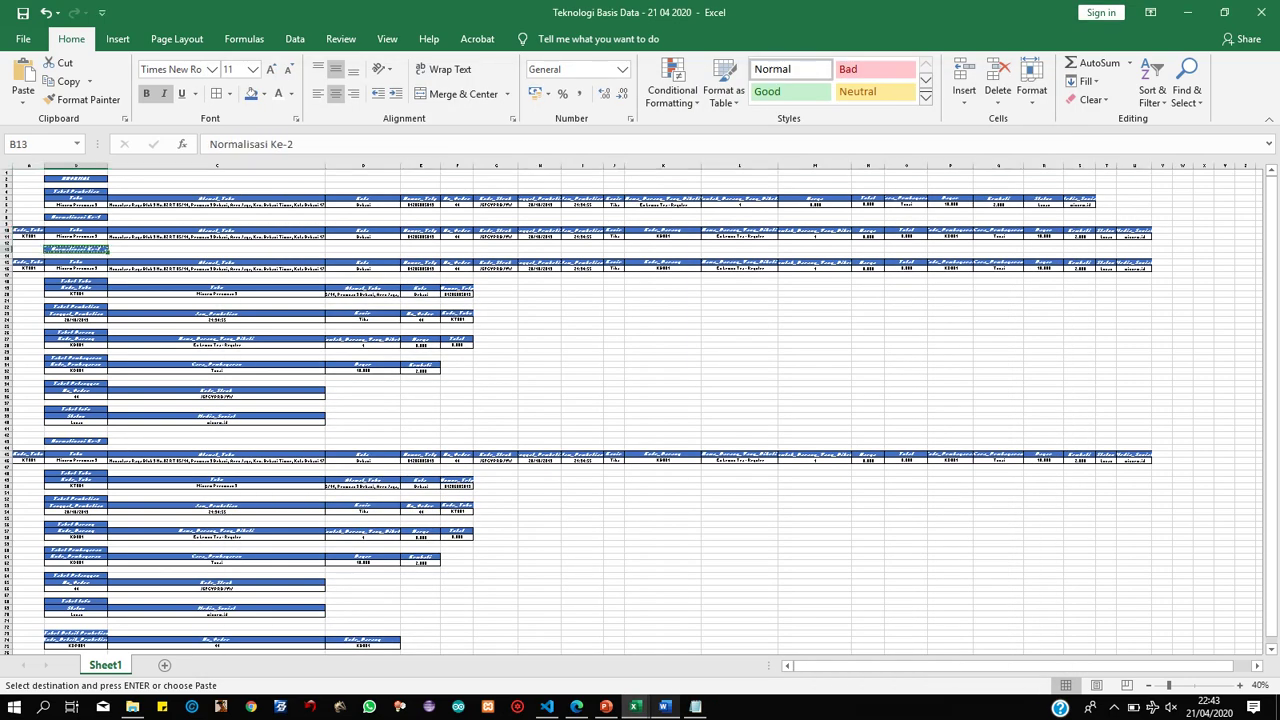
Paste the Normalisasi Ke-2 heading into cell B12 of Book3, leaving one empty row below the first normalization table.
mouse_move(634, 707)
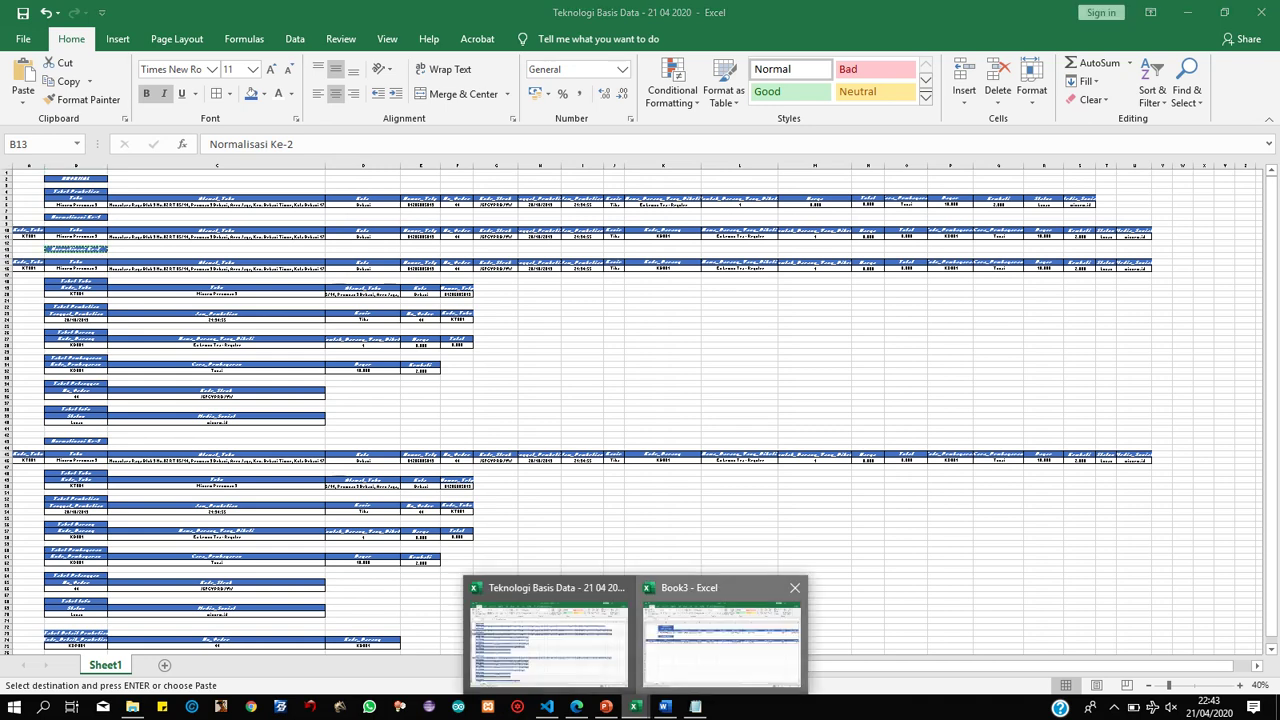
click(724, 625)
click(184, 363)
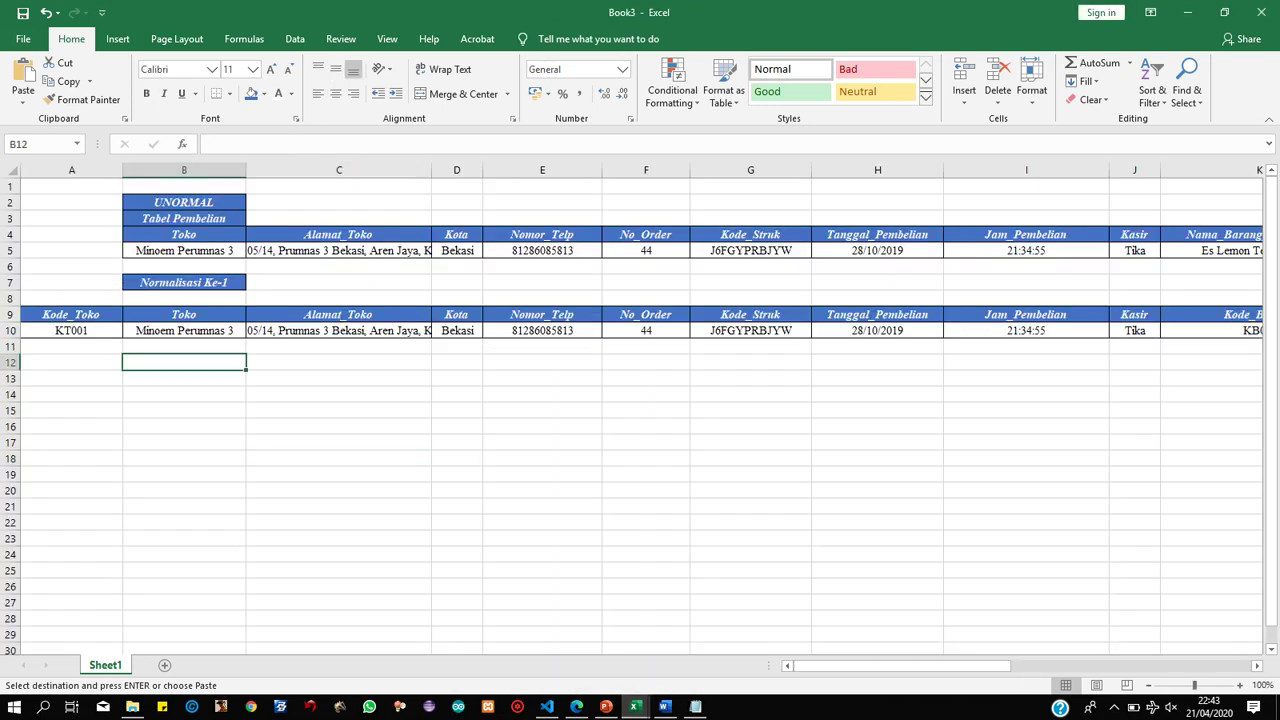
key(ctrl+v)
click(338, 442)
Copy the second normalization tables in the "Teknologi Basis Data - 21 04 2020" workbook, from cell A15 across to column U and down through Tabel Info.
mouse_move(634, 707)
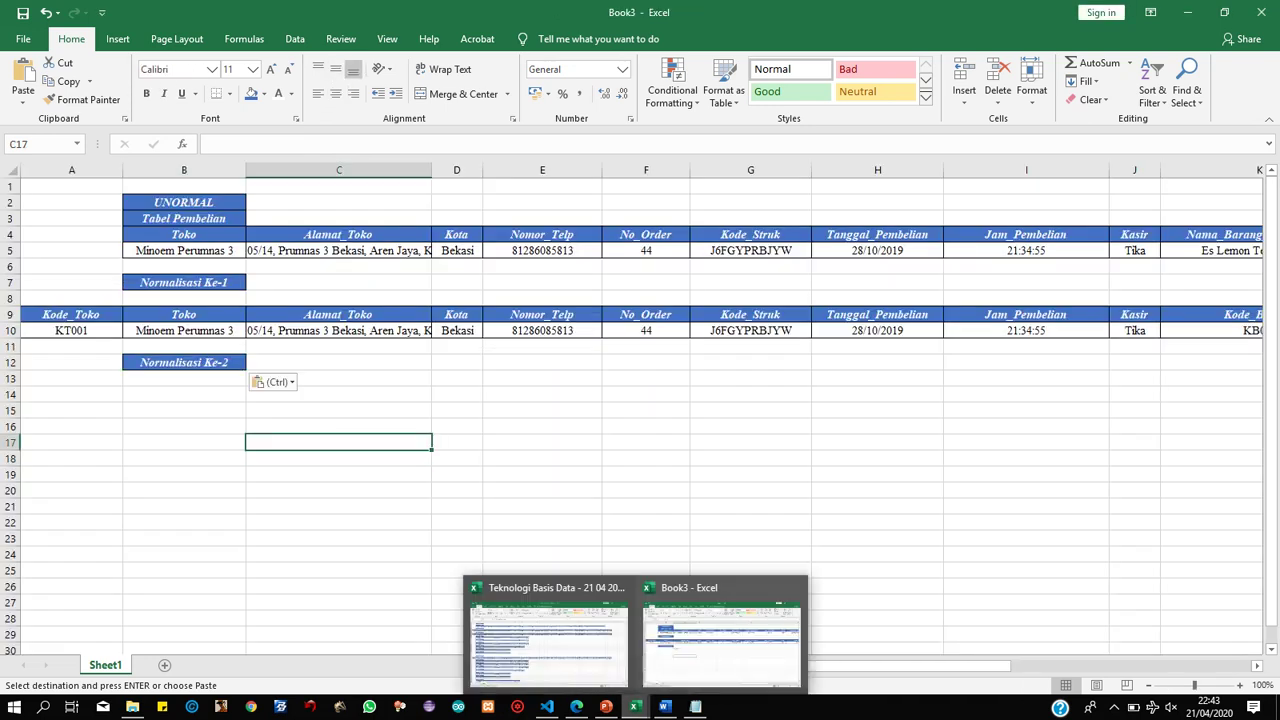
click(549, 635)
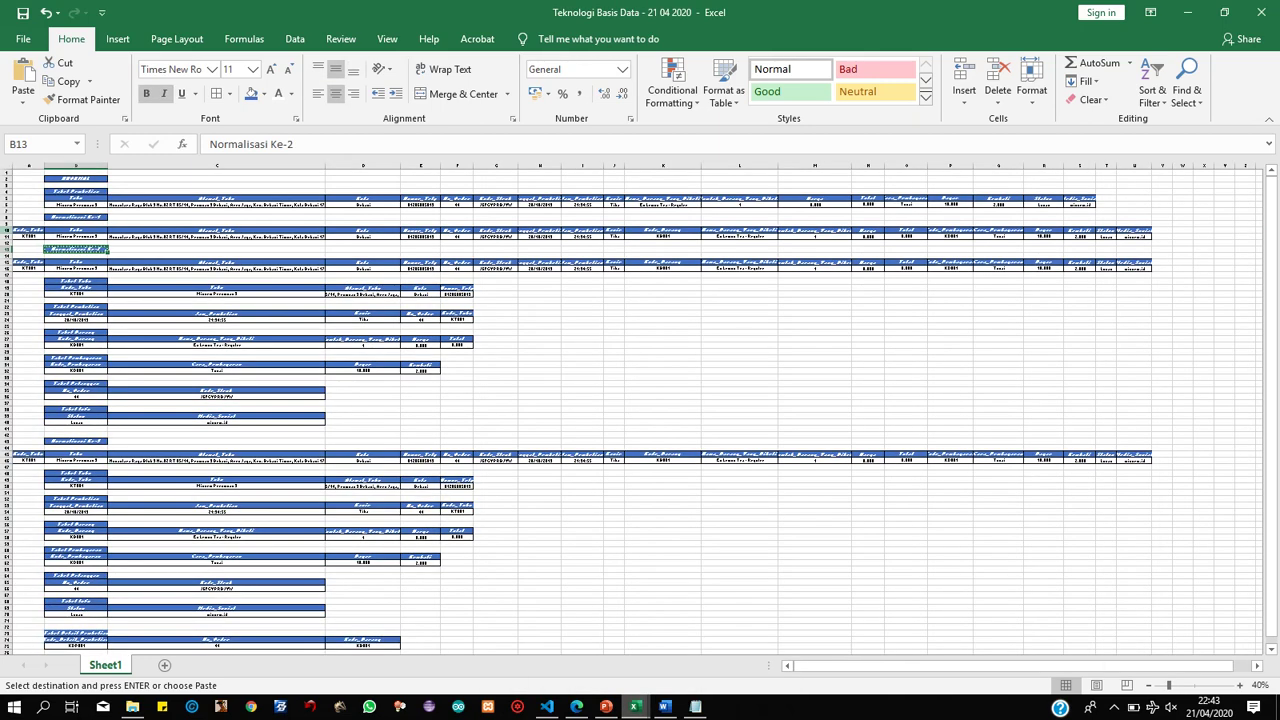
drag(25, 264, 1151, 425)
click(1163, 437)
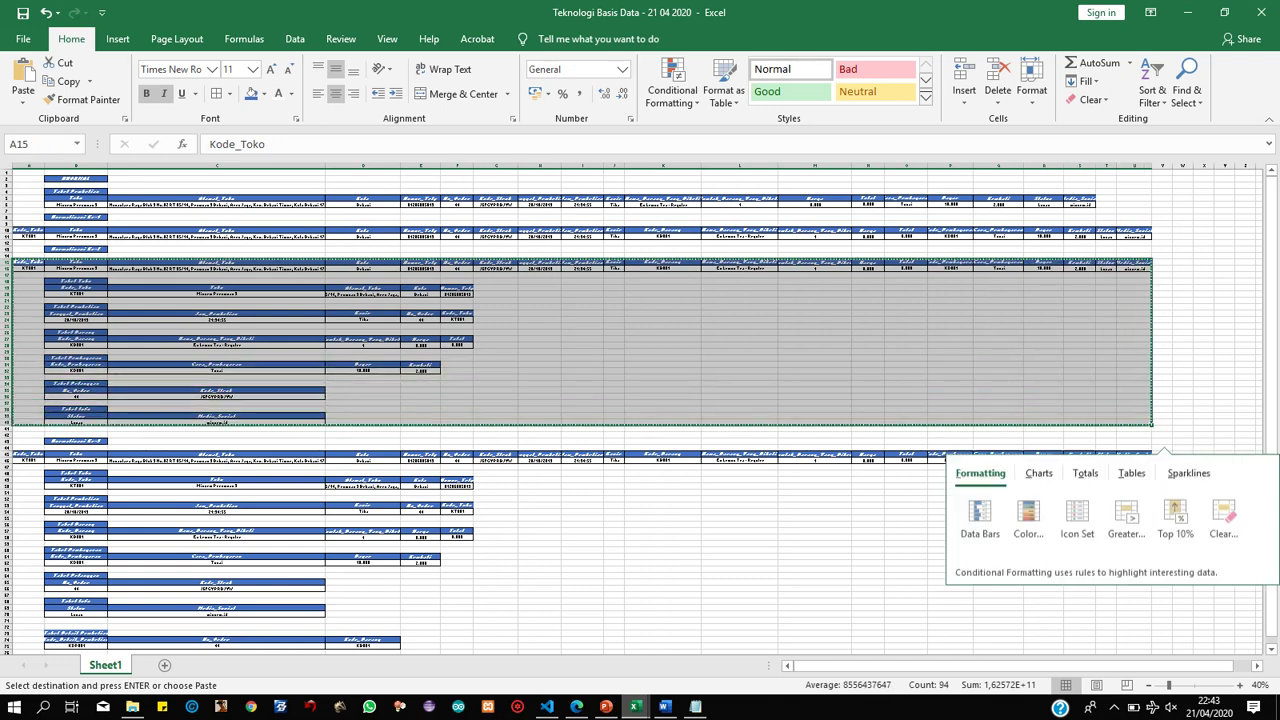
Paste the second normalization tables into Book3 starting at cell A14 and review them down to Tabel Info.
mouse_move(634, 707)
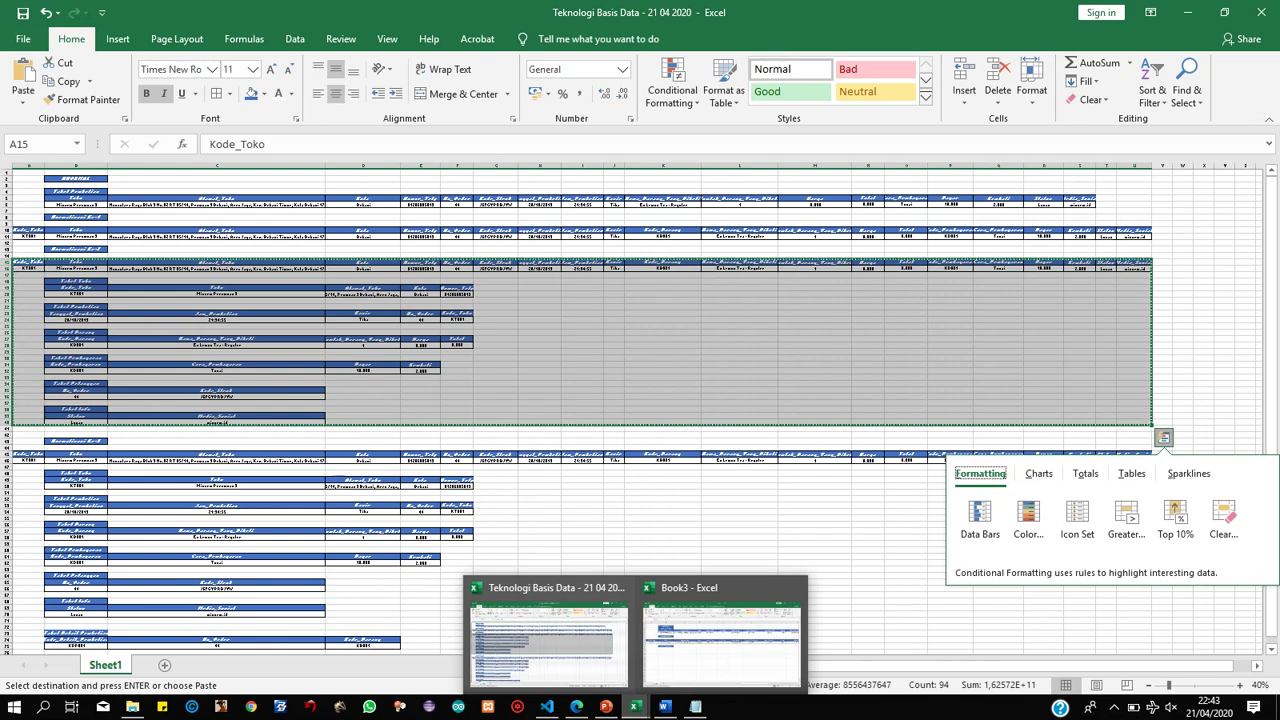
click(722, 630)
click(72, 394)
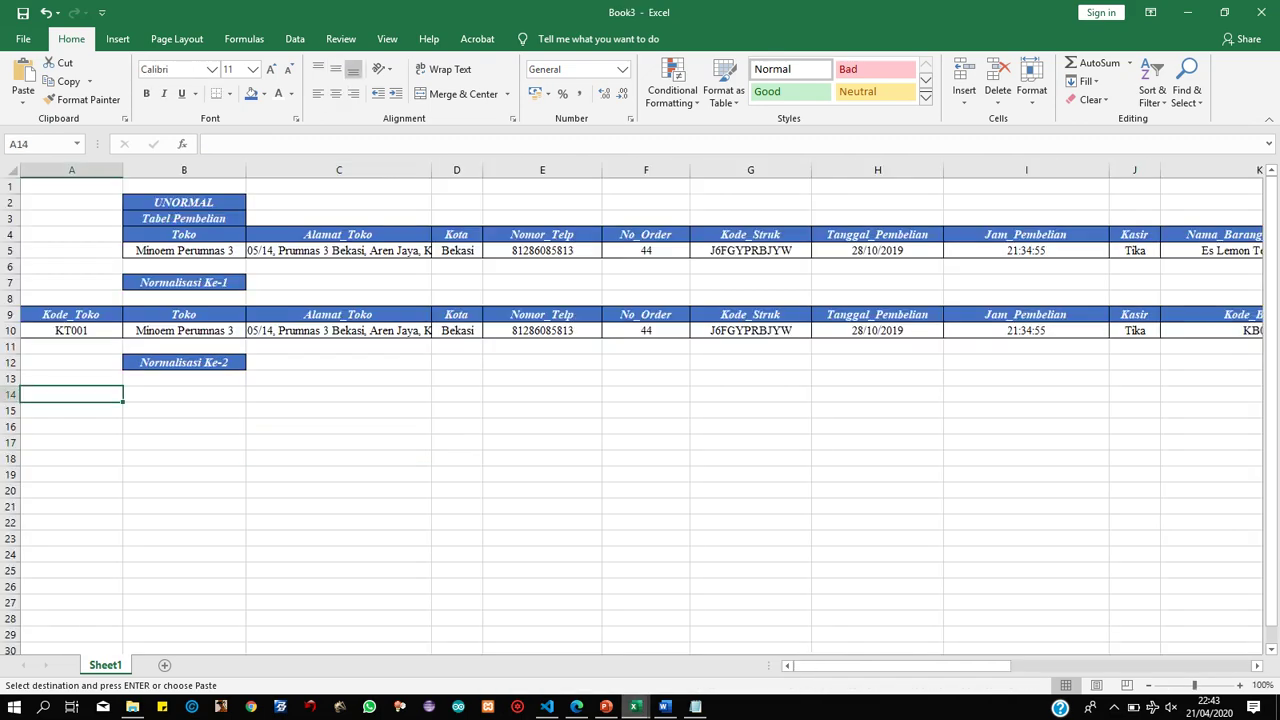
key(ctrl+v)
click(750, 506)
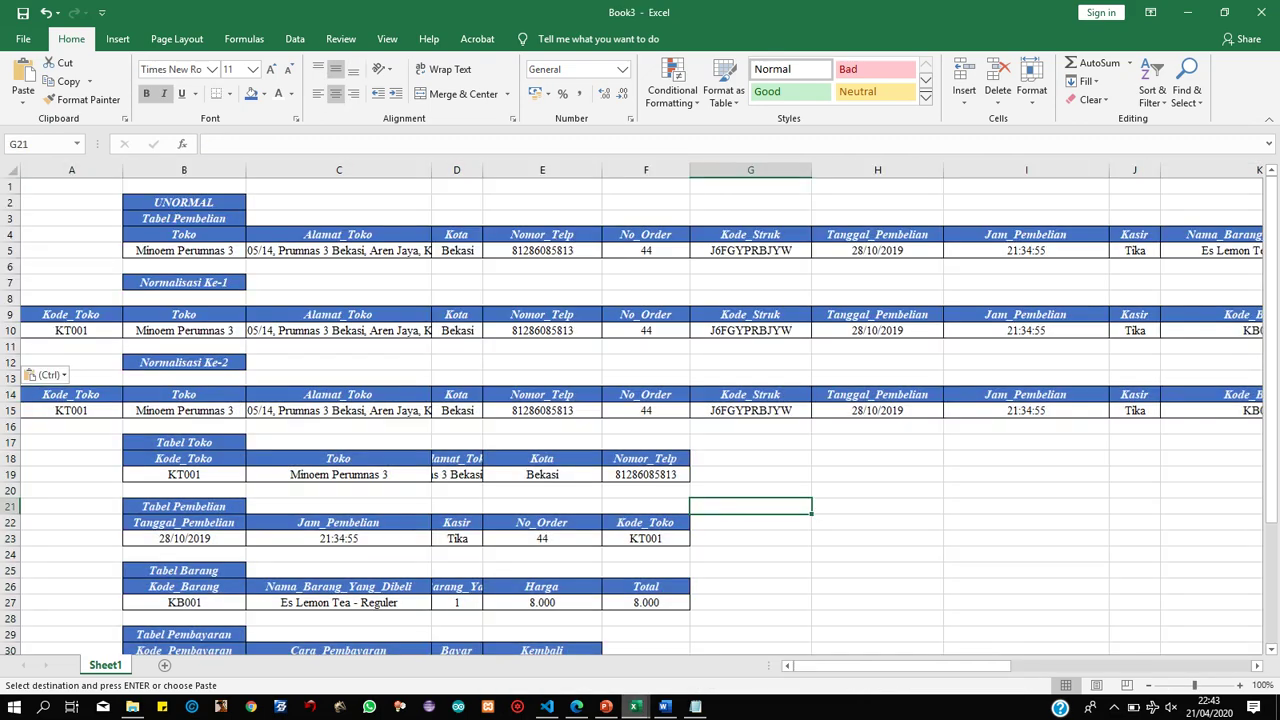
scroll(640, 416, down, 5)
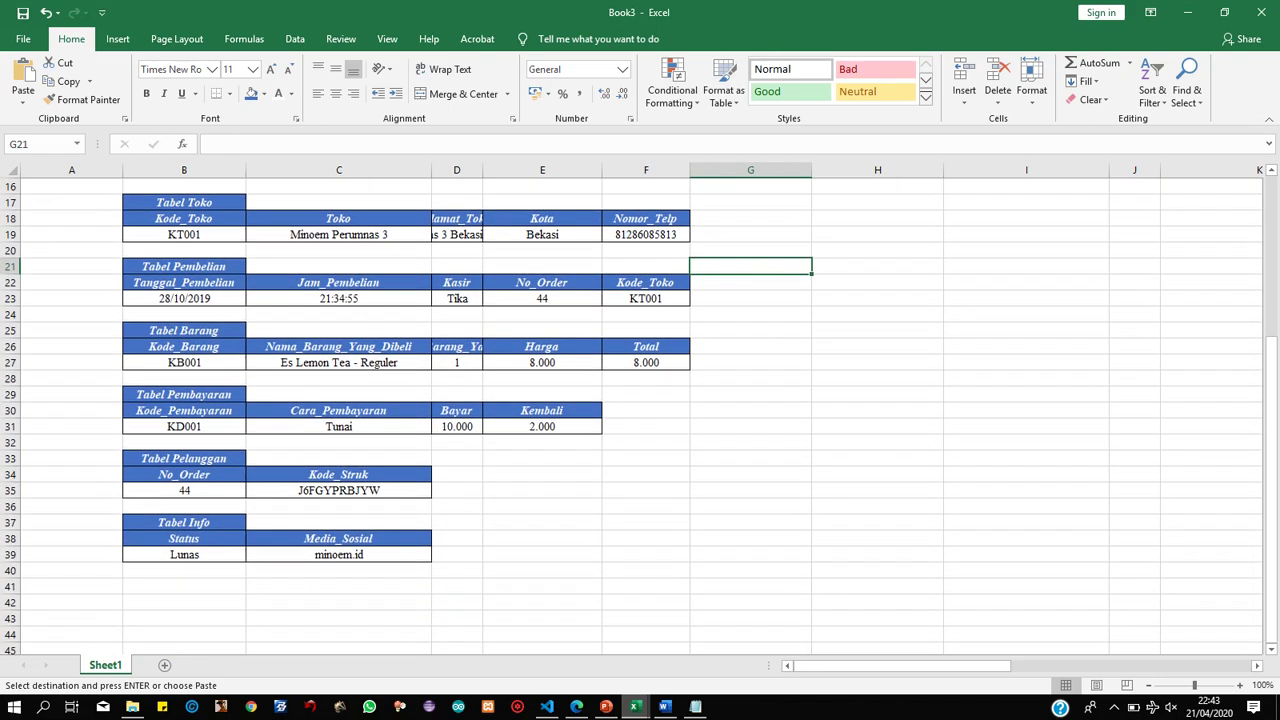
scroll(640, 416, up, 2)
mouse_move(900, 665)
mouse_down()
mouse_move(1140, 665)
mouse_move(900, 665)
mouse_up()
scroll(640, 410, down, 3)
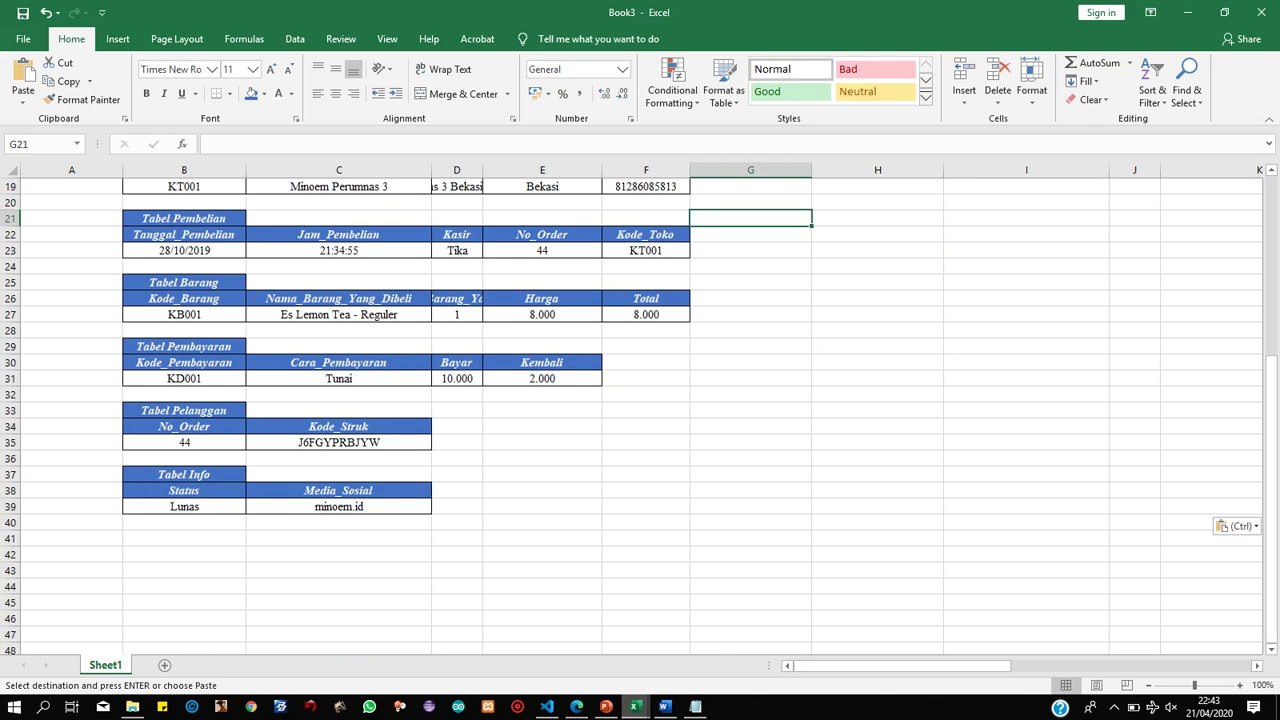
drag(339, 570, 339, 586)
Switch to Notepad and add the line "4. Buat NORMALISASI KE-3" below "3. Buat NORMALISASI KE-2".
click(695, 707)
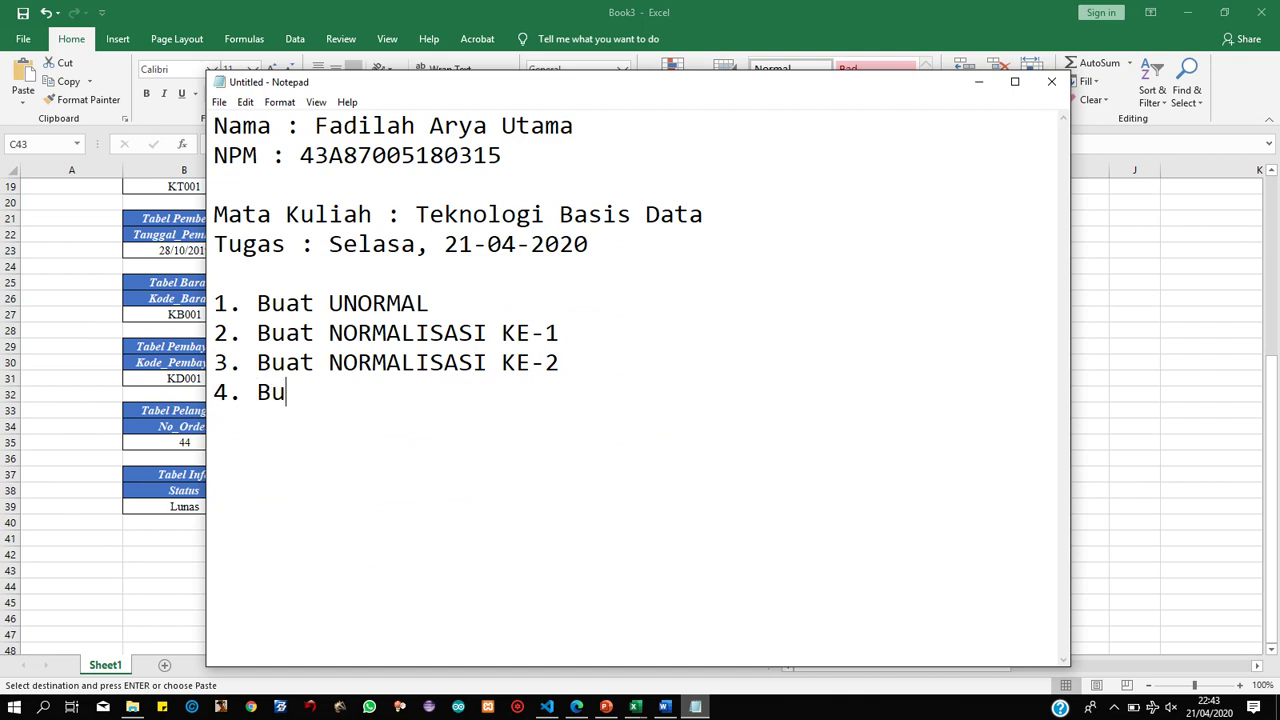
text(at NORMALI)
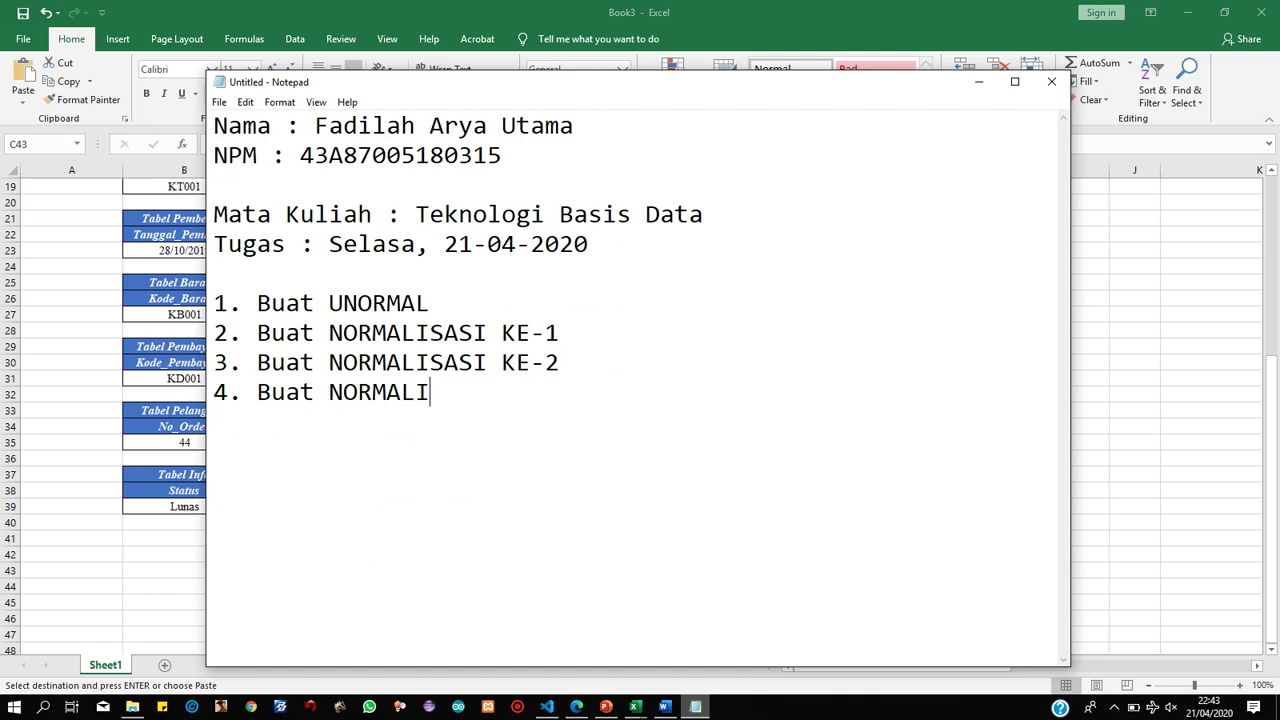
text(SASI KE-3)
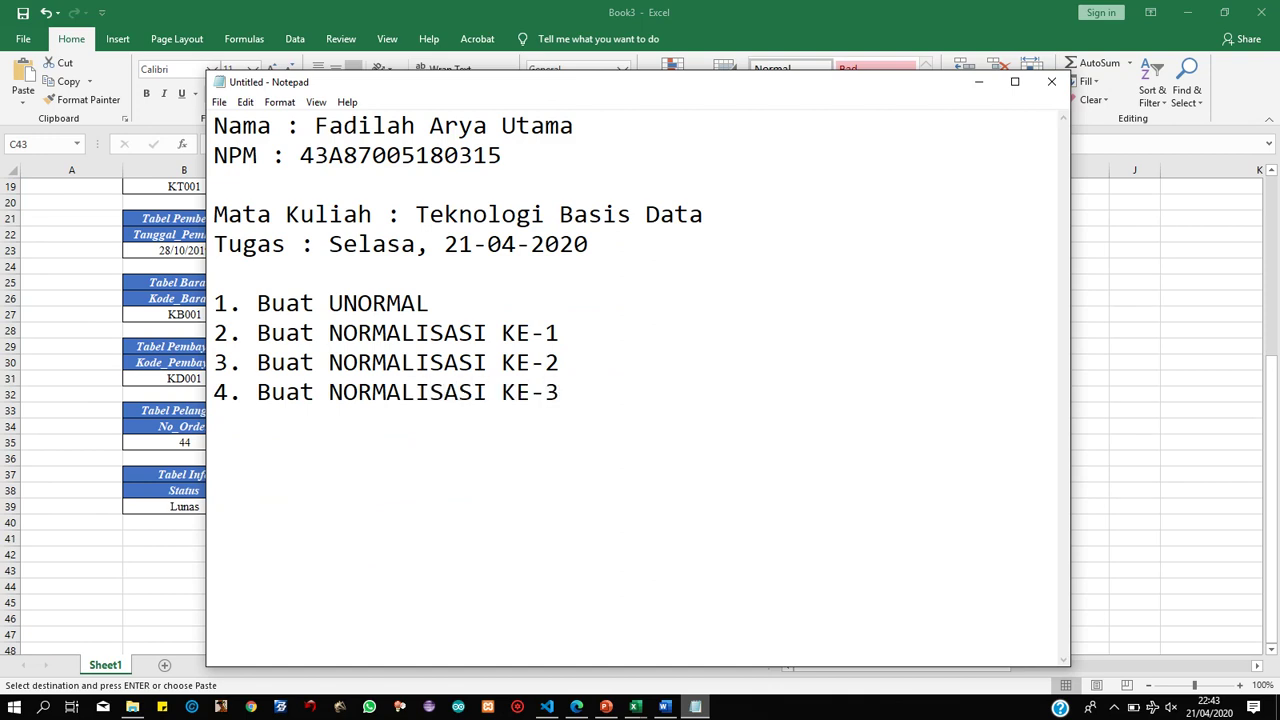
Switch to the "Teknologi Basis Data - 21 04 2020" workbook and copy the Normalisasi Ke-3 heading in cell B43.
key(alt+Tab)
scroll(640, 415, up, 6)
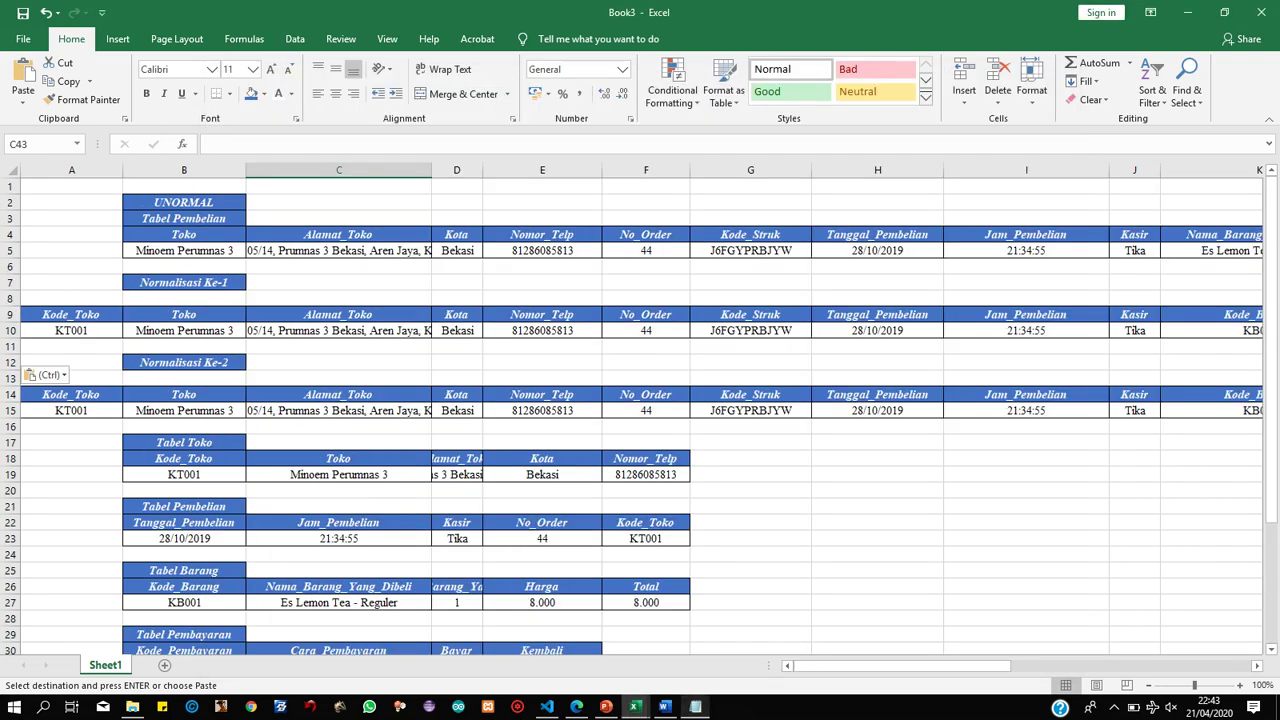
scroll(640, 415, down, 4)
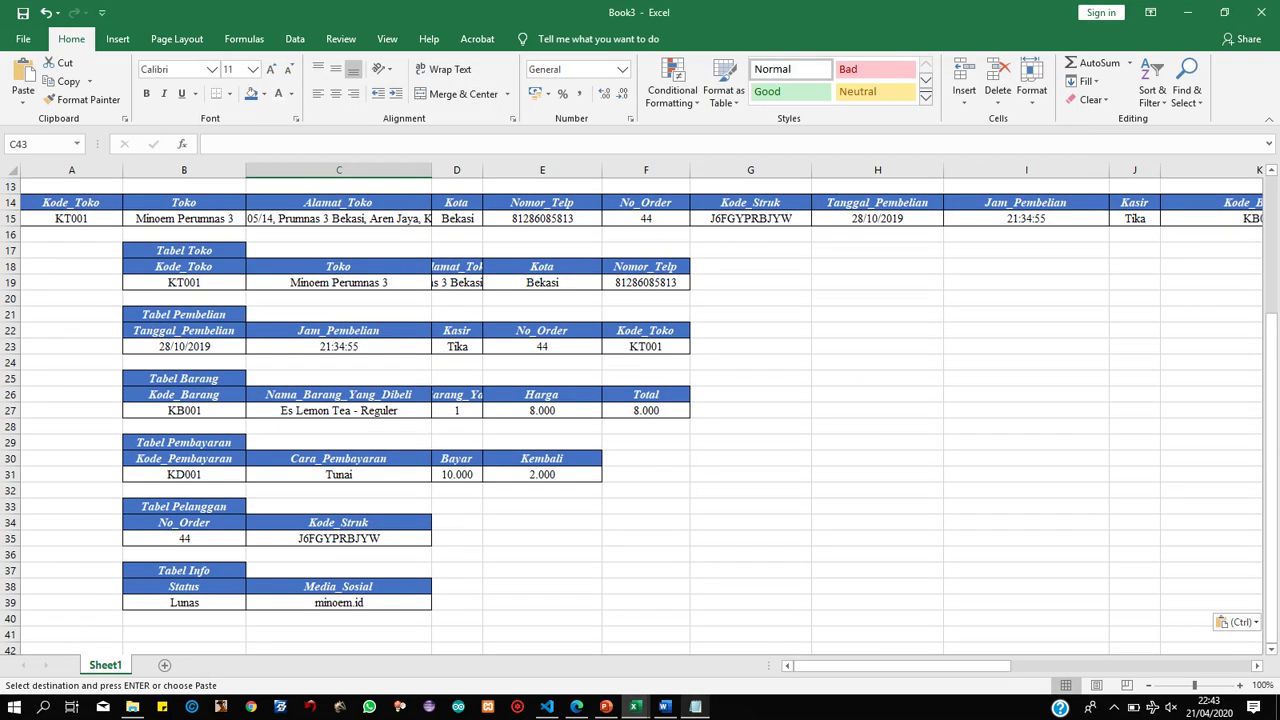
mouse_move(634, 707)
click(549, 643)
scroll(640, 411, down, 1)
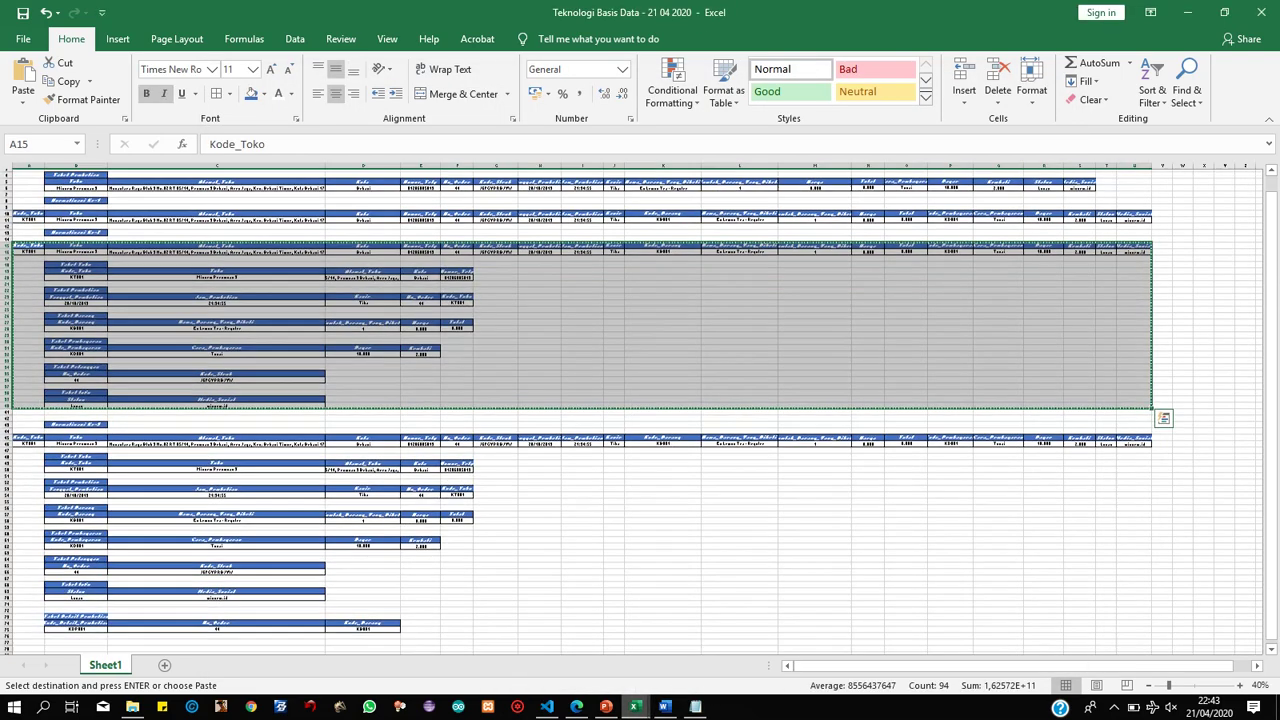
click(76, 422)
scroll(640, 411, down, 2)
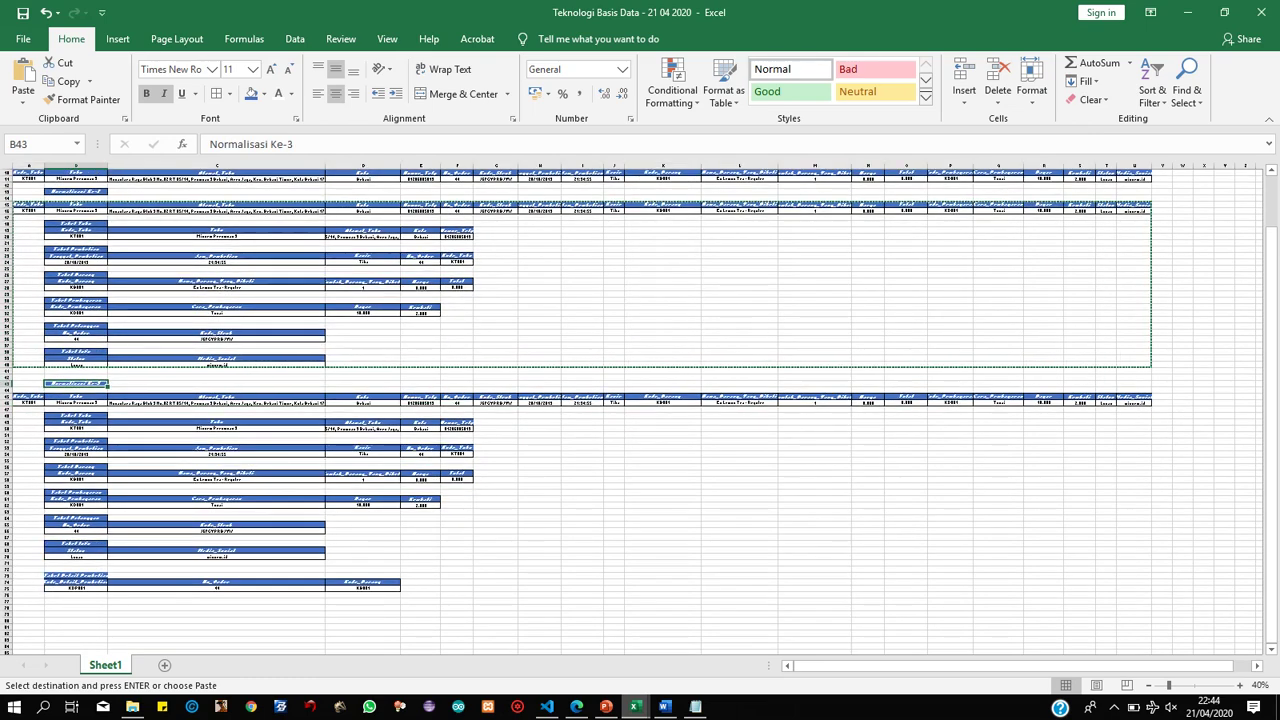
scroll(640, 411, up, 1)
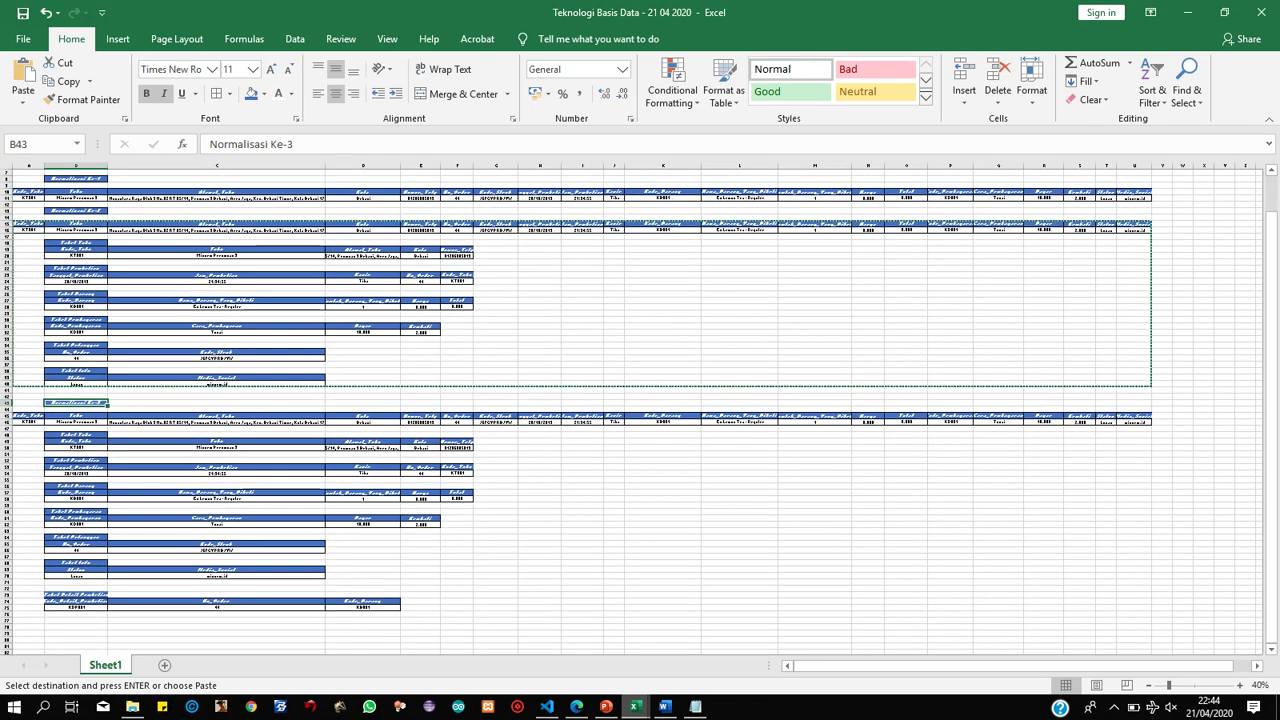
Paste the Normalisasi Ke-3 heading into cell B41 of Book3, leaving one empty row below Tabel Info.
mouse_move(606, 707)
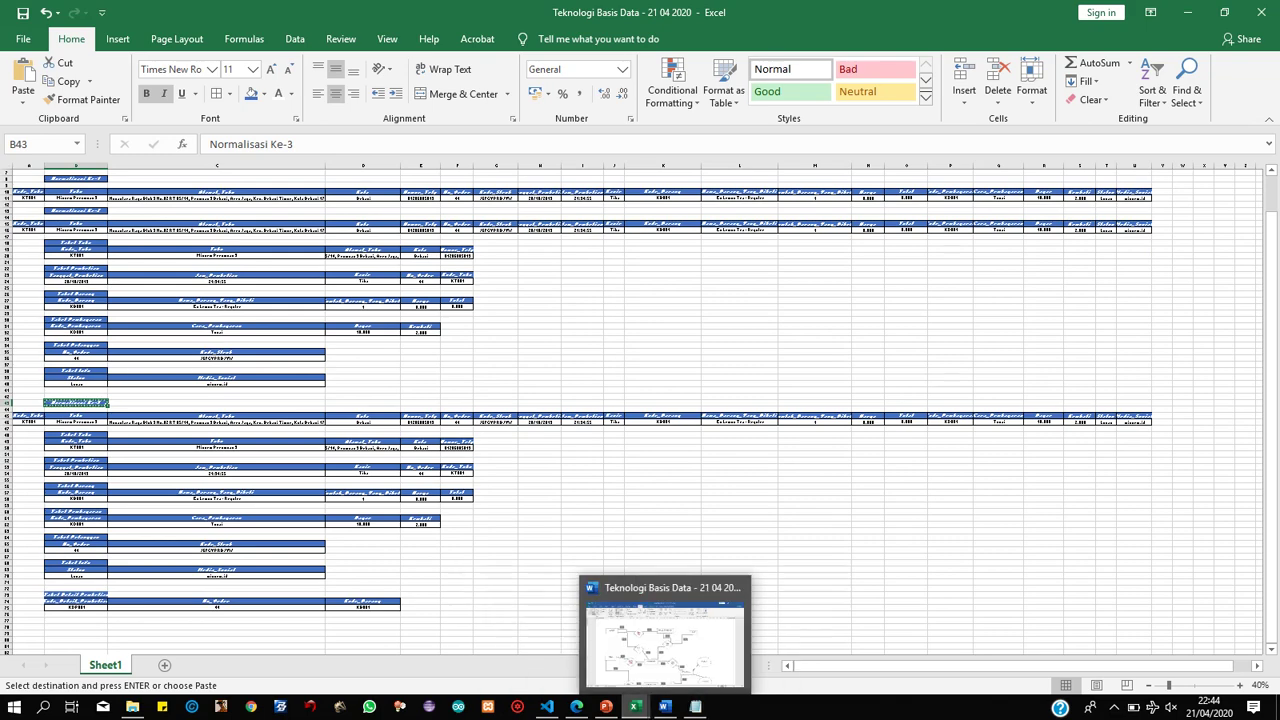
click(721, 640)
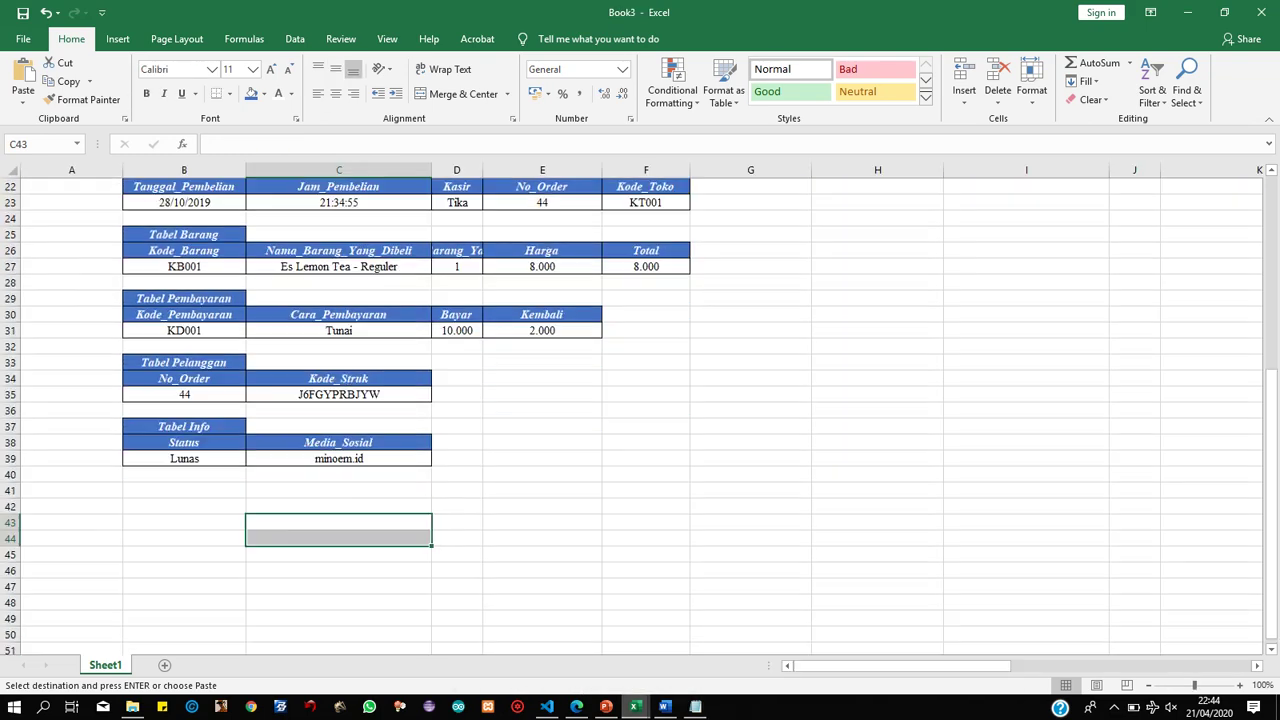
click(184, 490)
scroll(184, 490, up, 4)
scroll(184, 490, down, 4)
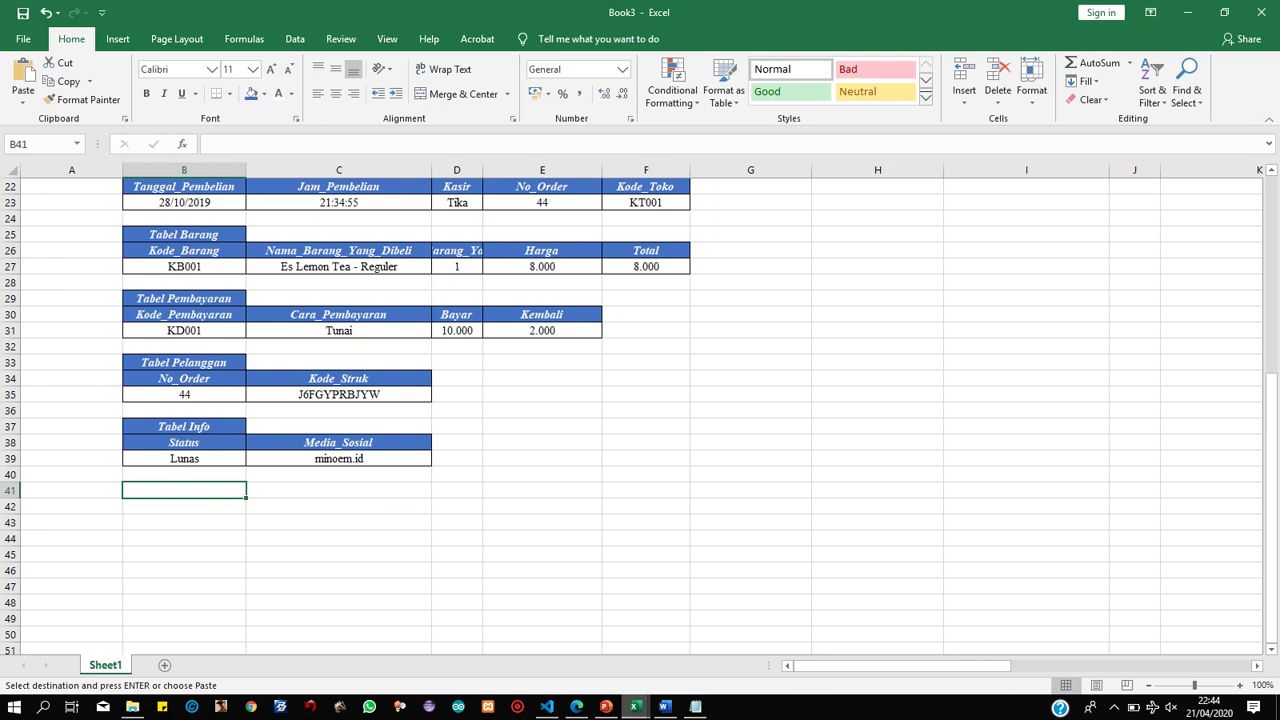
text(Normalisasi Ke-3)
click(184, 522)
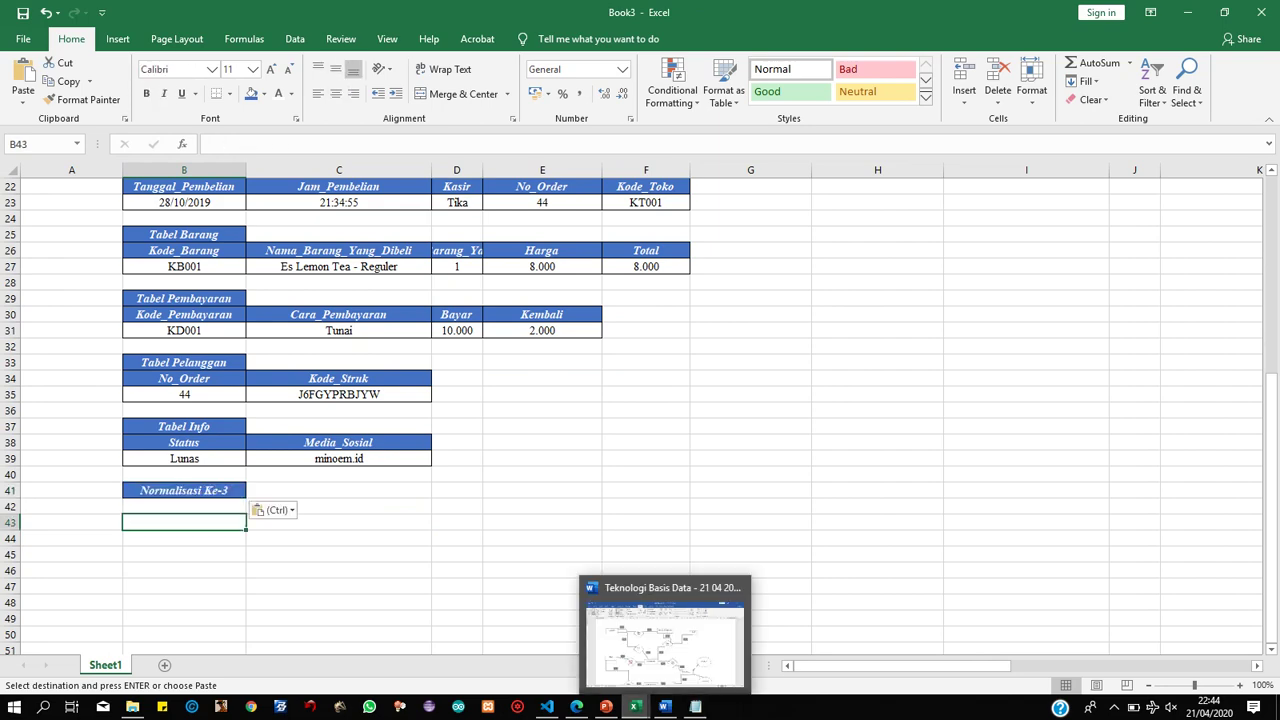
Copy the third normalization tables in the "Teknologi Basis Data - 21 04 2020" workbook, from cell A45 across to column U and down through Tabel Detail Pembelian.
mouse_move(636, 707)
click(549, 640)
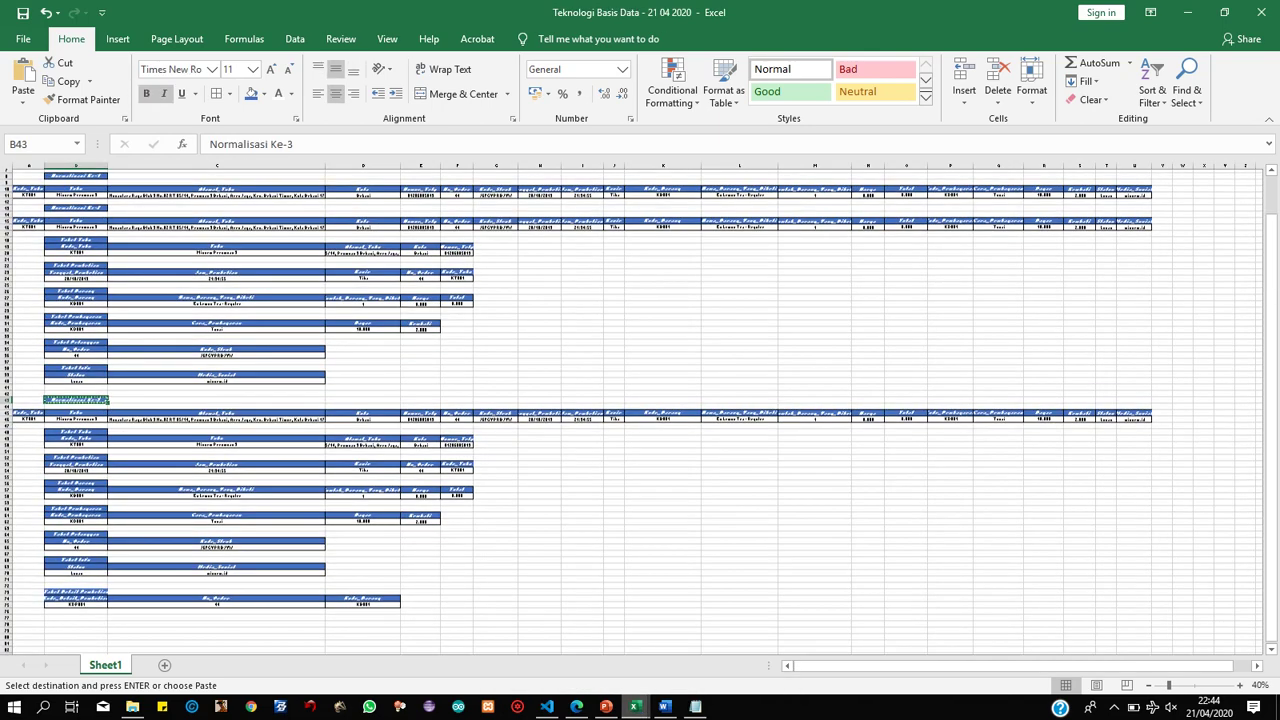
scroll(640, 410, down, 1)
drag(28, 397, 1150, 592)
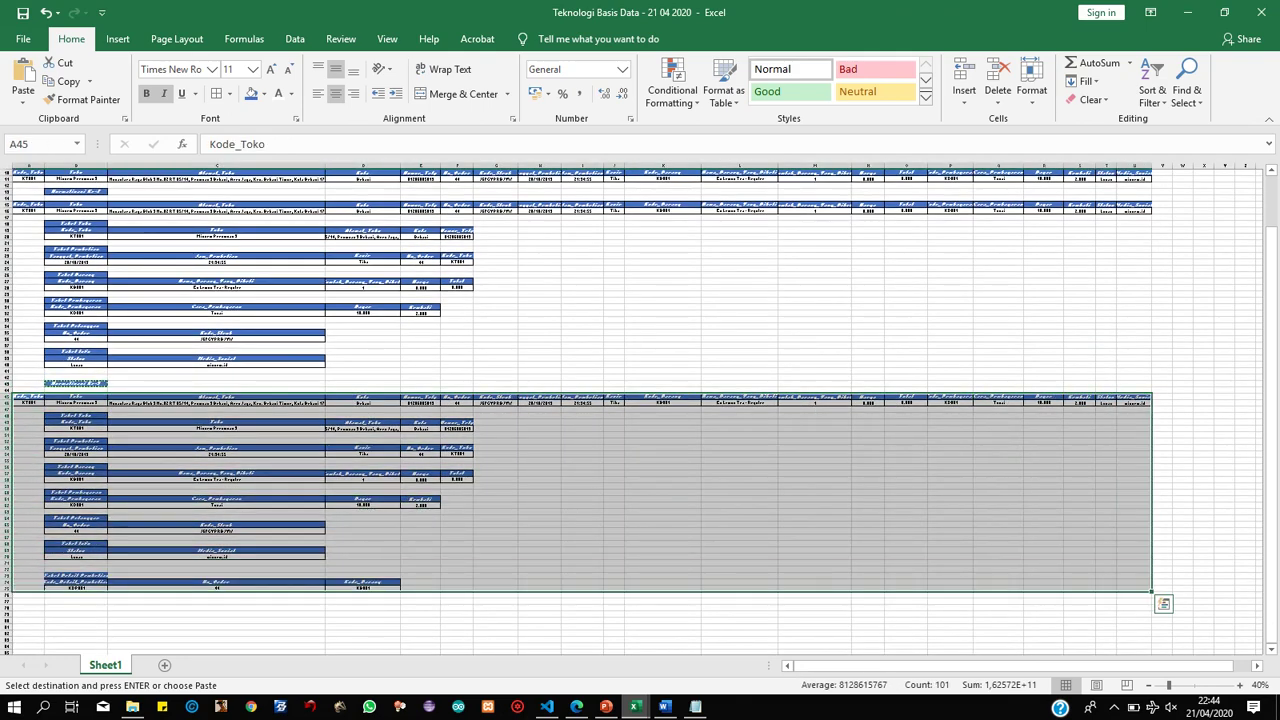
Paste the third normalization tables into Book3 starting at cell A43 and review them down to Tabel Detail Pembelian.
mouse_move(634, 707)
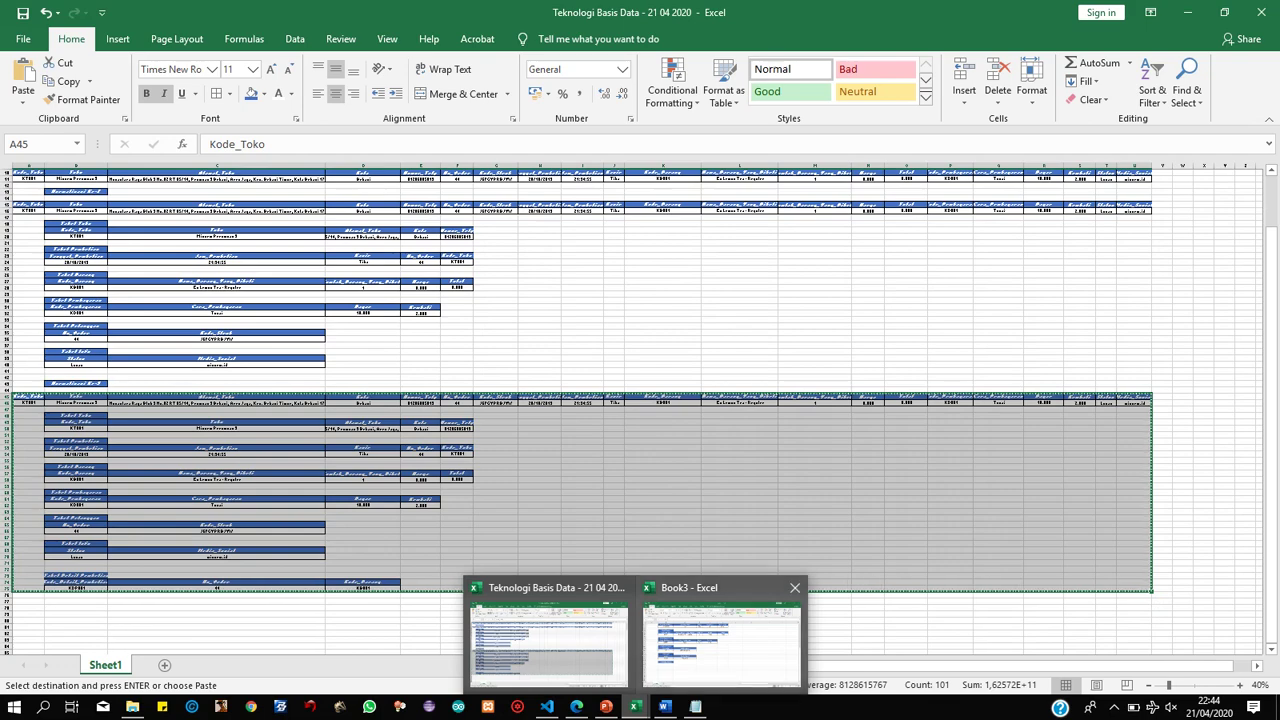
click(726, 671)
click(71, 522)
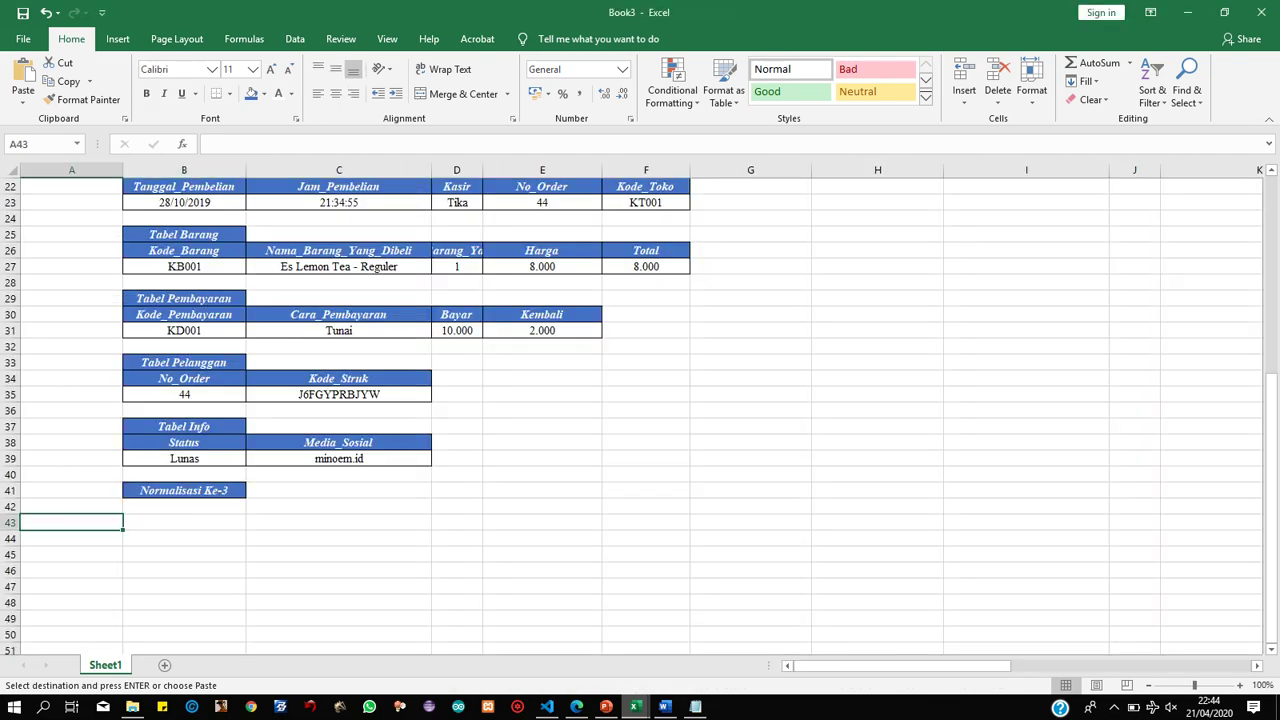
key(ctrl+v)
scroll(542, 538, down, 6)
click(542, 538)
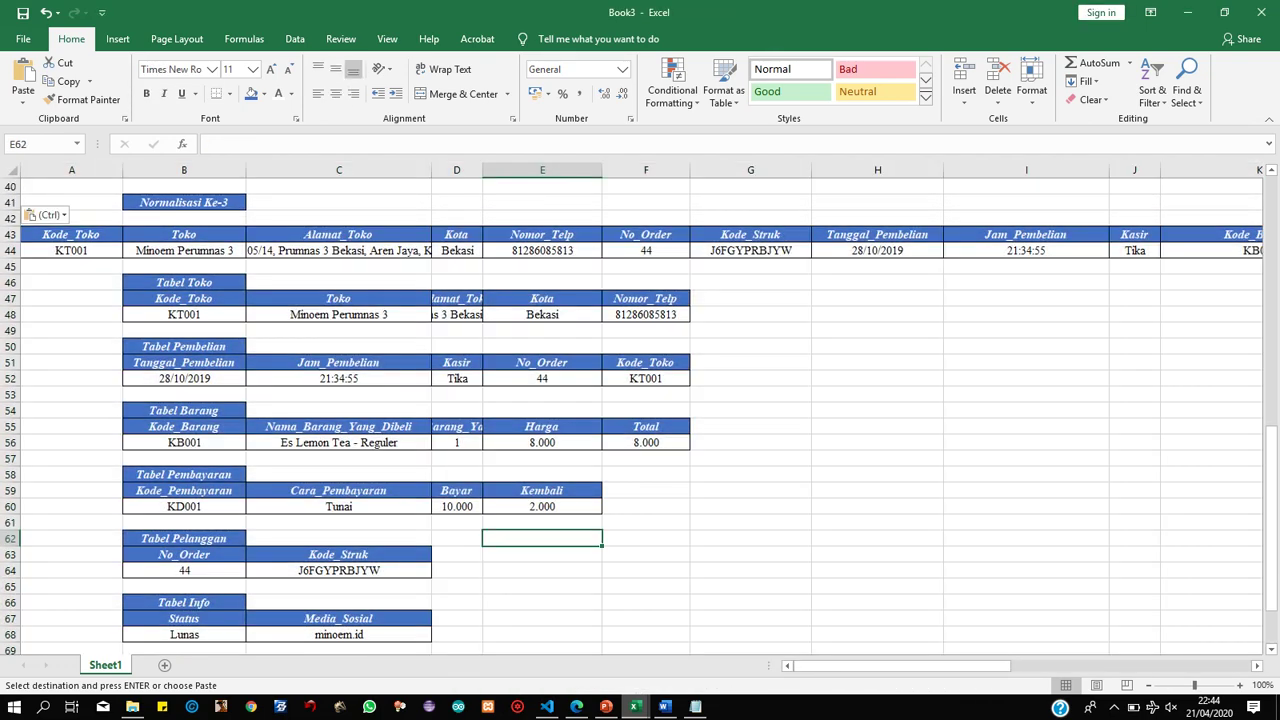
scroll(640, 416, down, 4)
scroll(640, 416, up, 2)
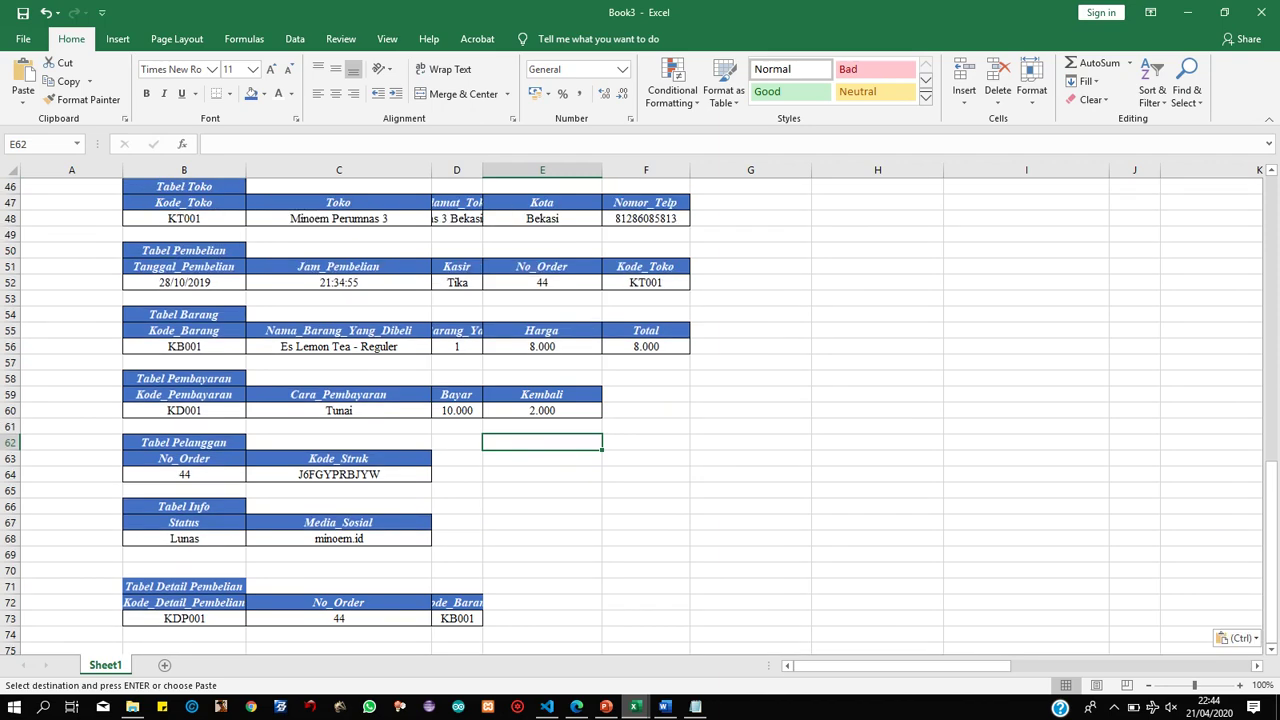
scroll(640, 416, up, 3)
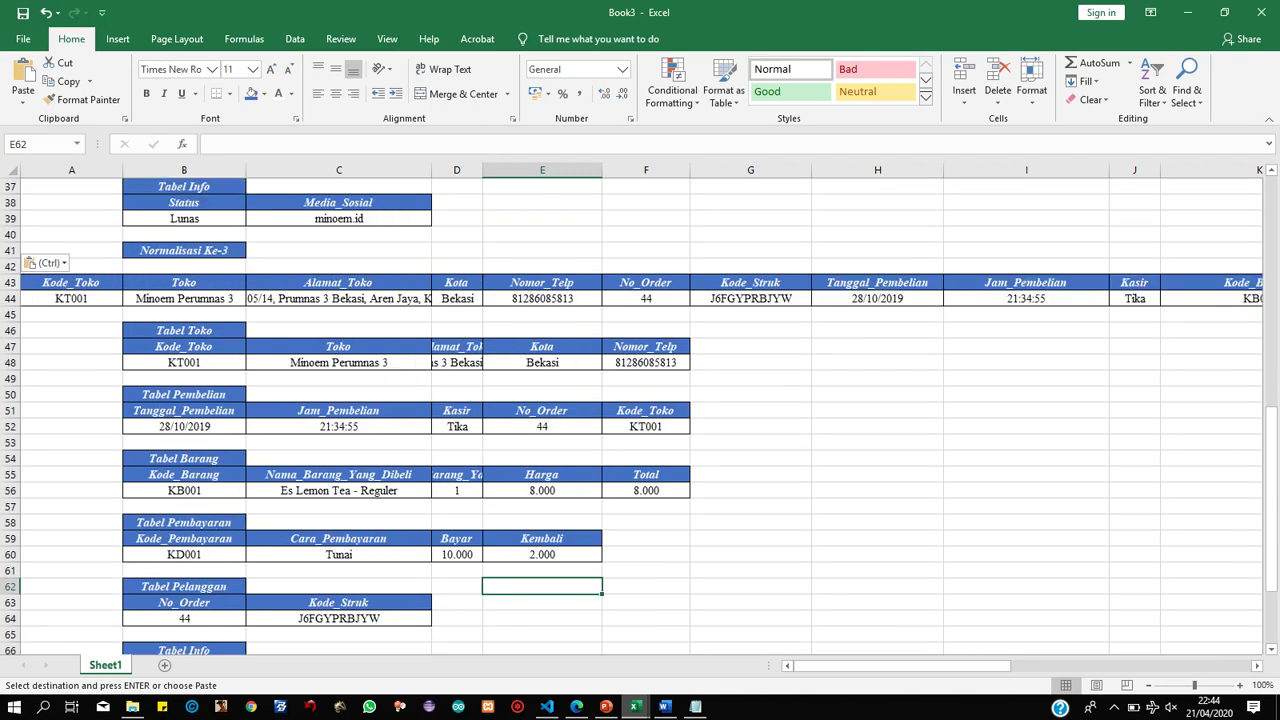
Widen column B in Book3 so the Kode_Detail_Pembelian heading fits within its cell.
drag(246, 170, 304, 170)
scroll(640, 416, down, 3)
click(703, 506)
scroll(703, 506, up, 2)
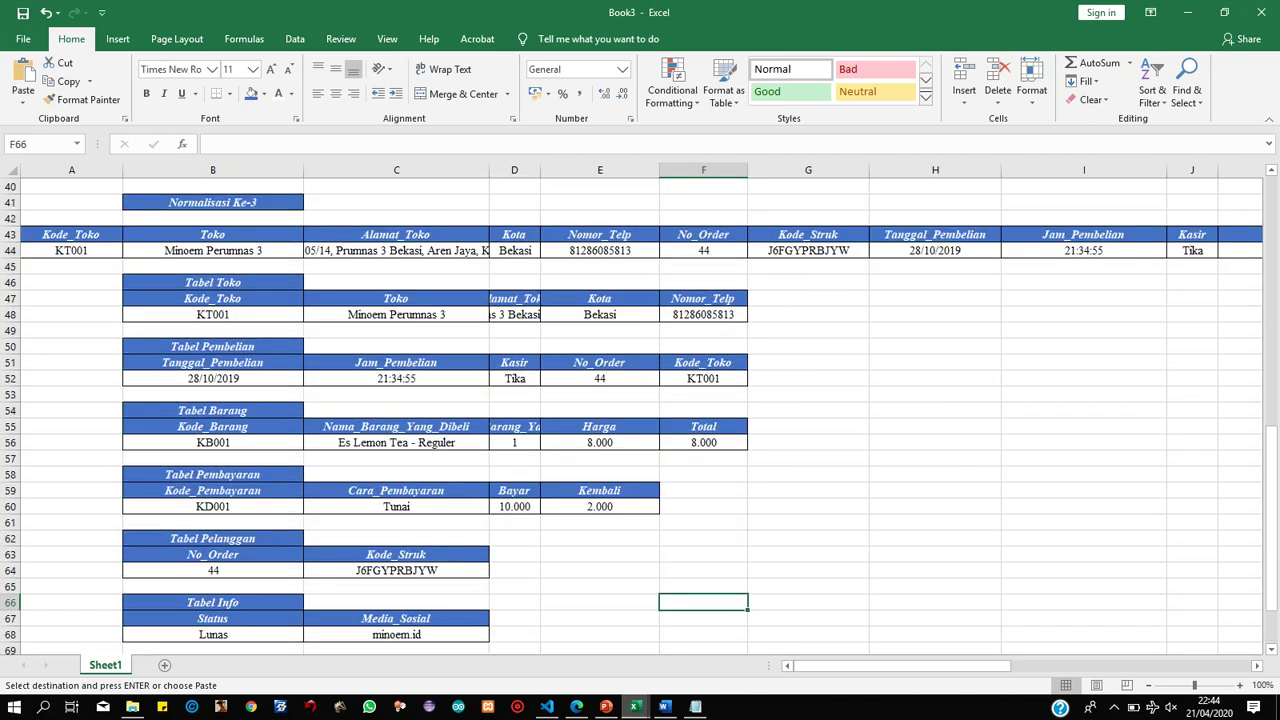
Examine the pasted Normalisasi Ke-3 tables across their full width and down to Tabel Detail Pembelian.
drag(850, 665, 1004, 665)
drag(1100, 665, 899, 665)
scroll(640, 416, down, 3)
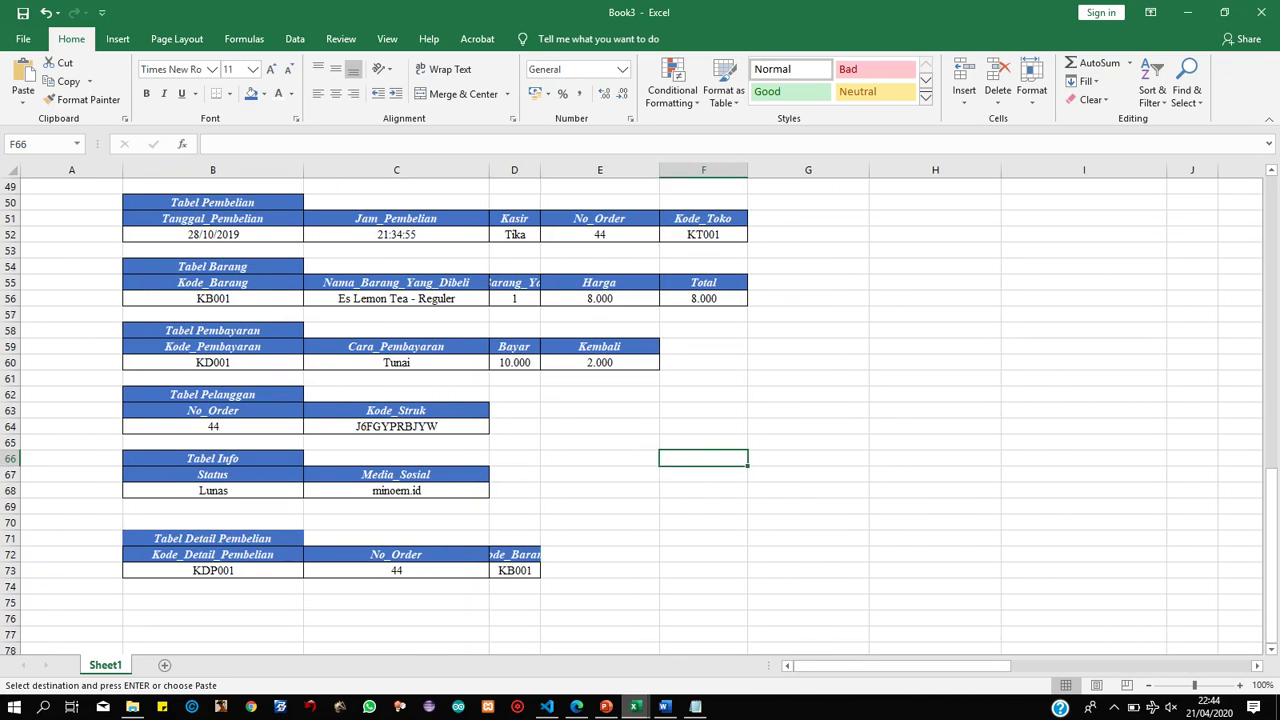
click(600, 507)
scroll(640, 416, up, 3)
scroll(640, 416, down, 2)
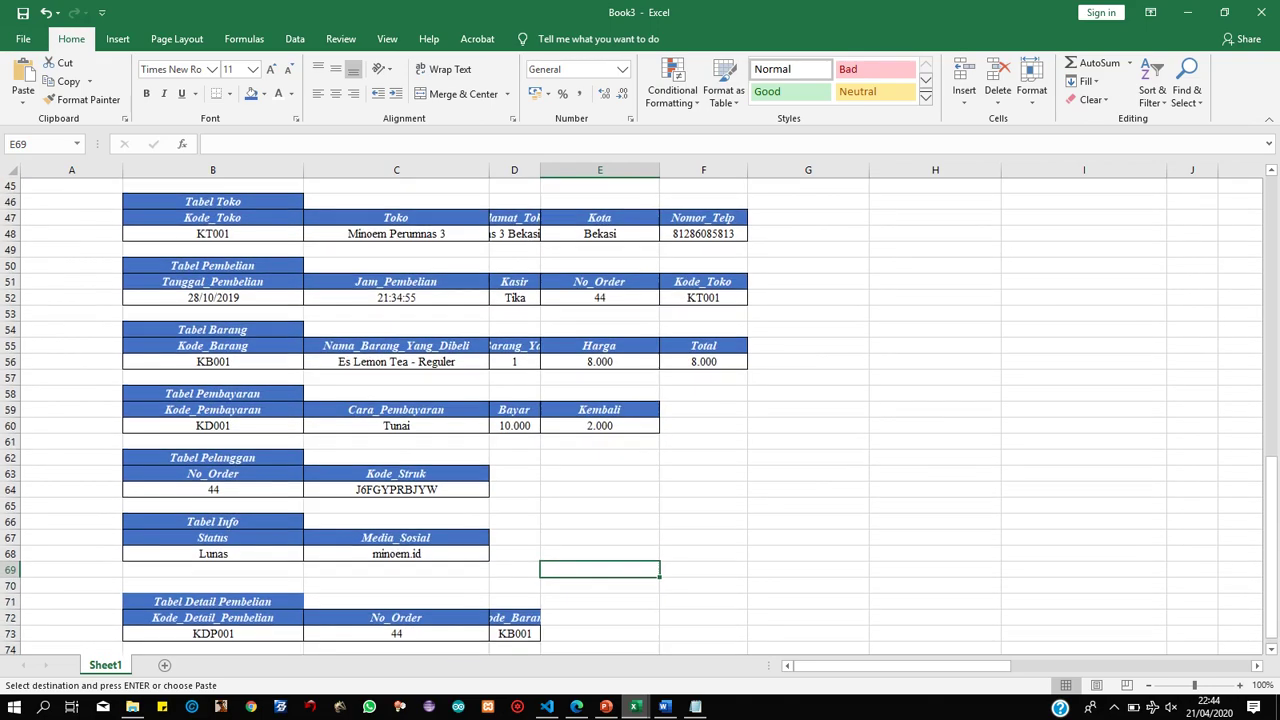
scroll(640, 416, up, 4)
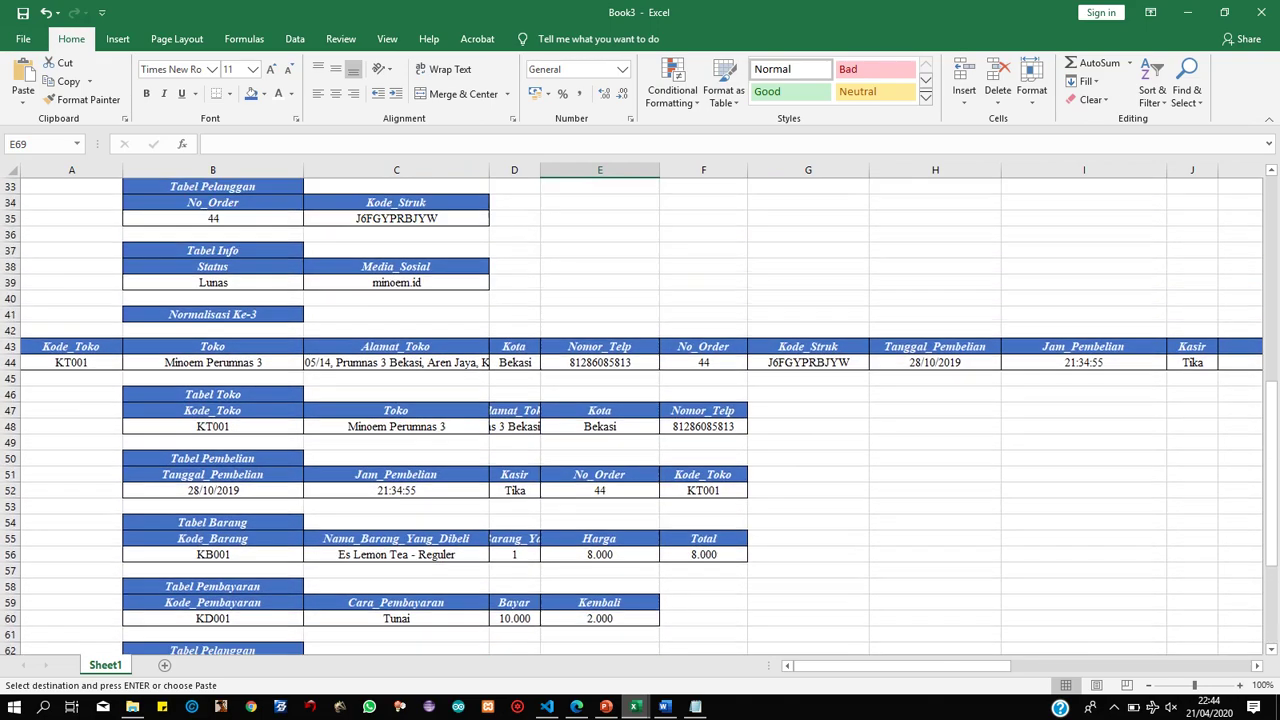
scroll(640, 416, down, 3)
Switch to Notepad and add the line "Sebelumnya telah saya buat Tabel Normalisasinya" below the numbered list, separated by one blank line.
mouse_move(664, 707)
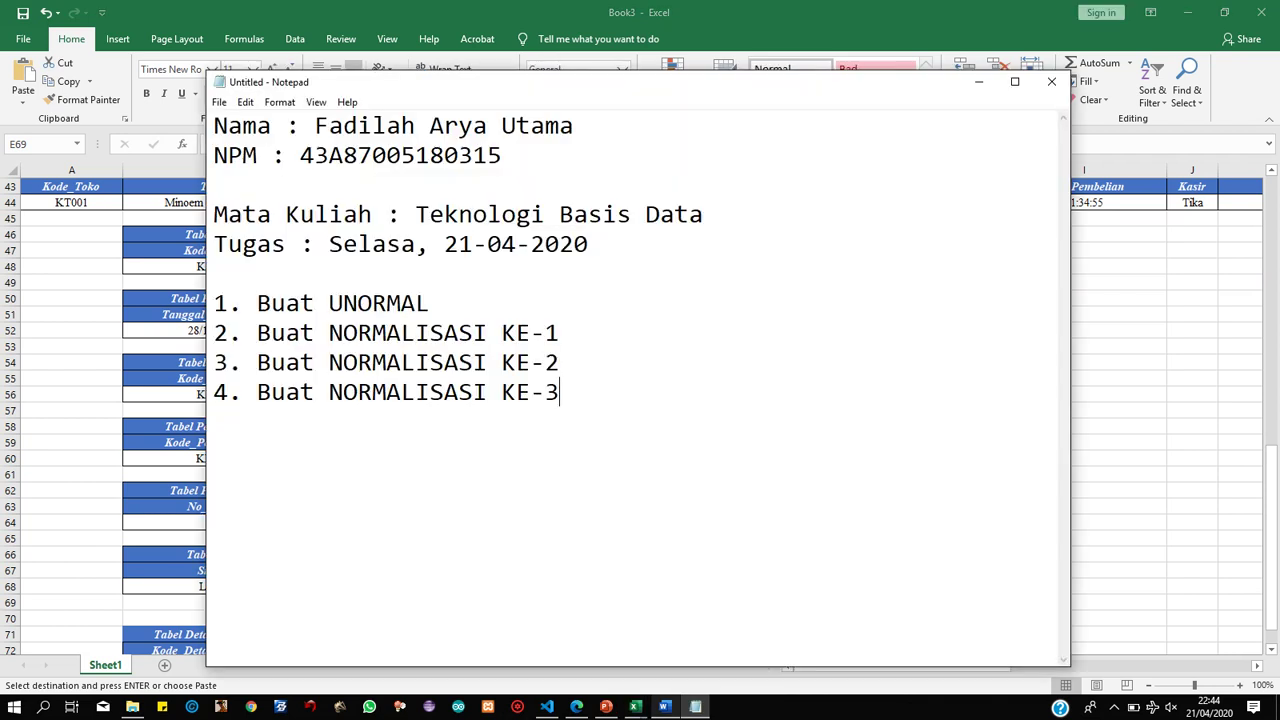
click(695, 707)
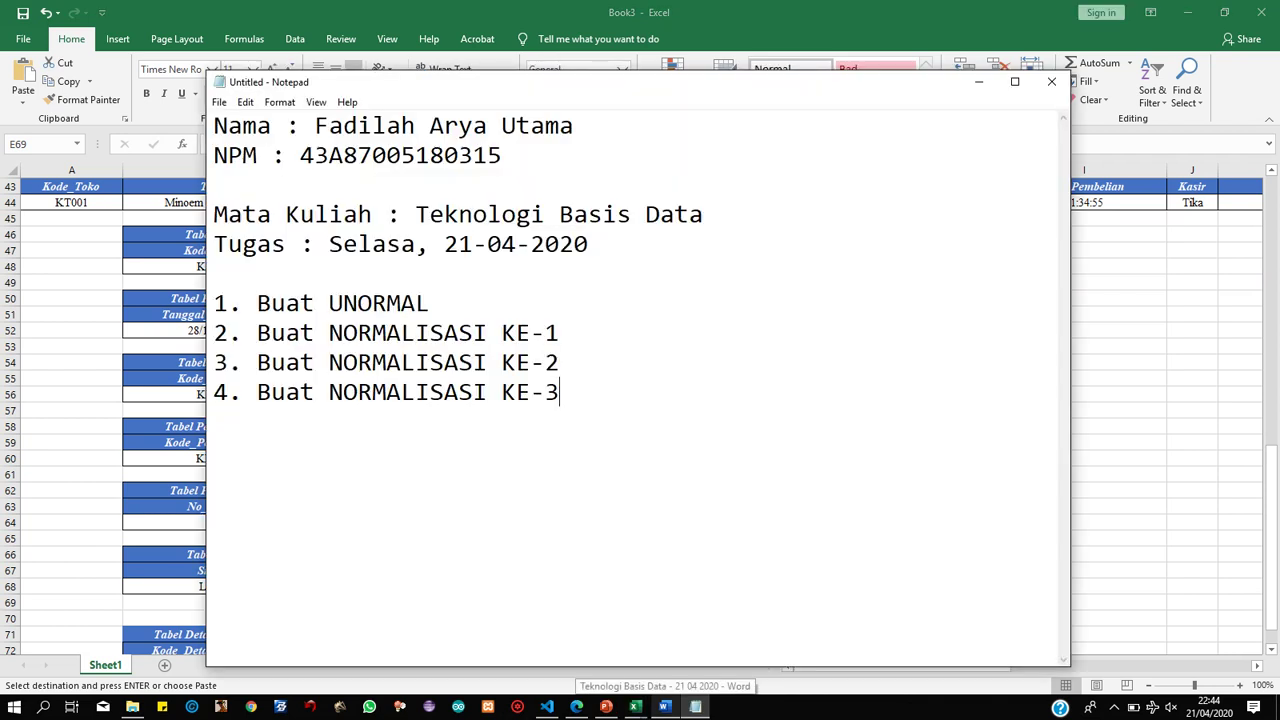
key(Return)
key(Return)
text(S)
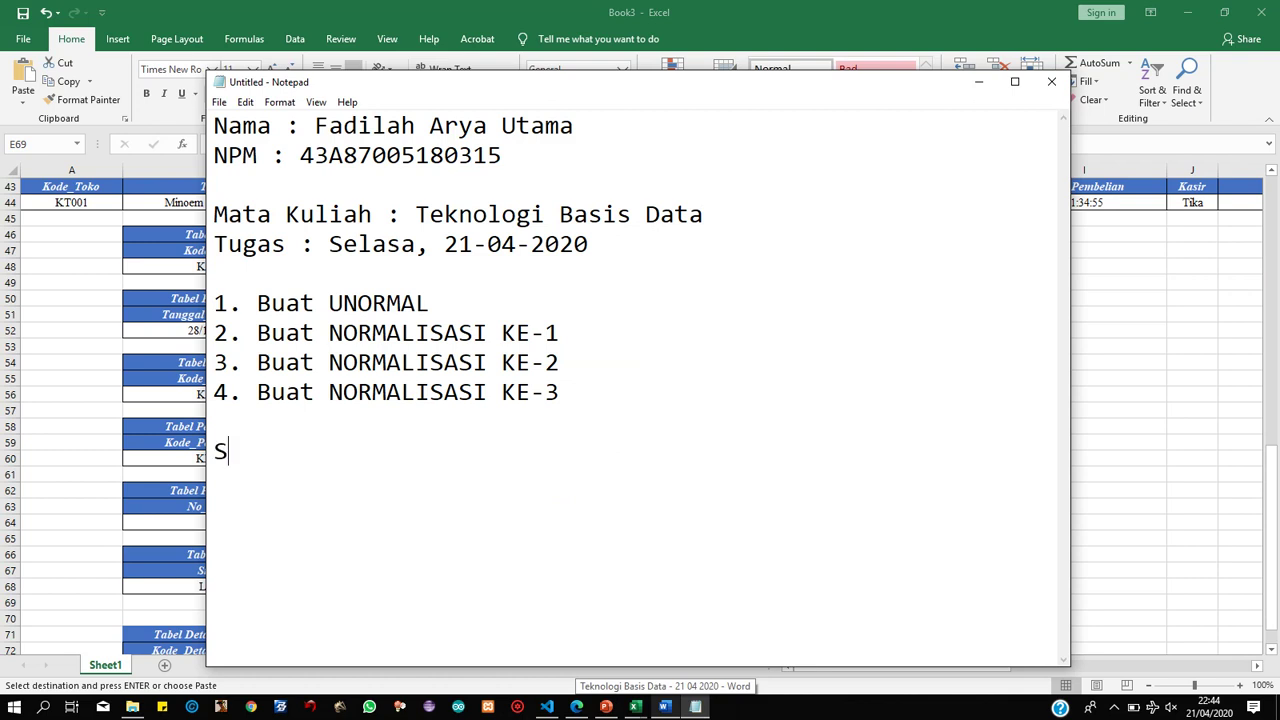
text(ebel)
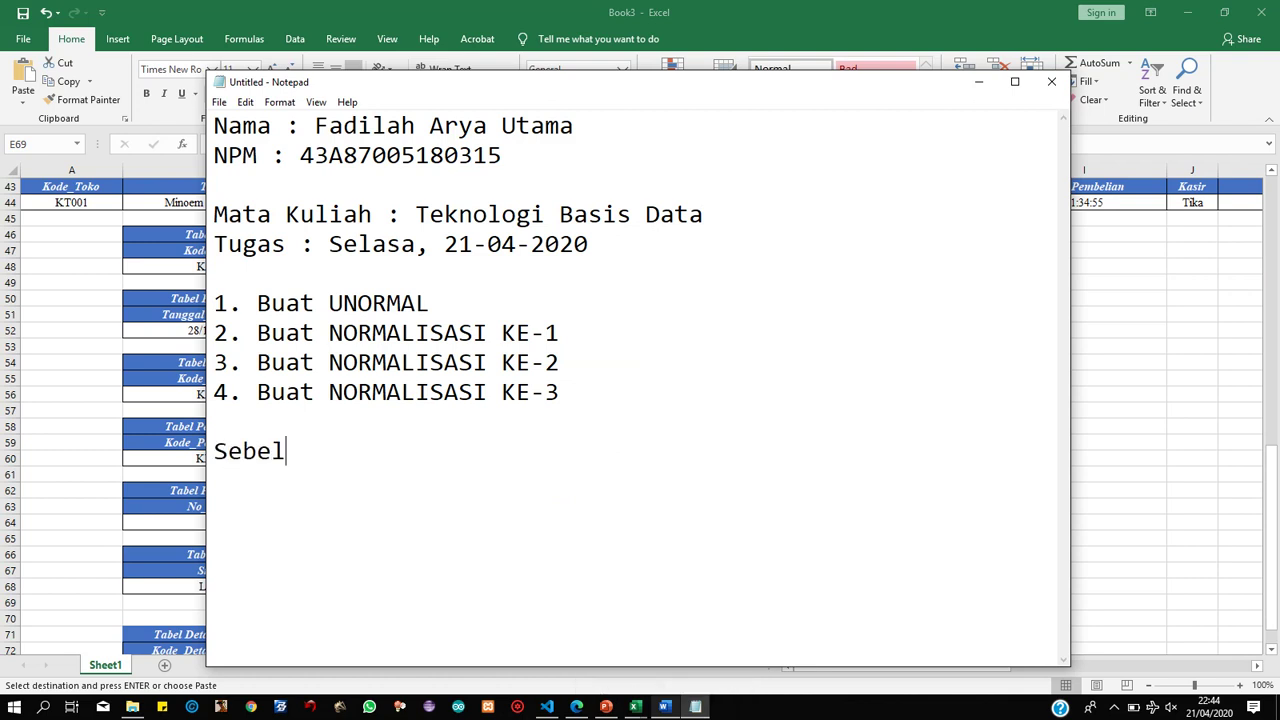
text(unya)
key(BackSpace)
key(BackSpace)
key(BackSpace)
key(BackSpace)
text(umnya )
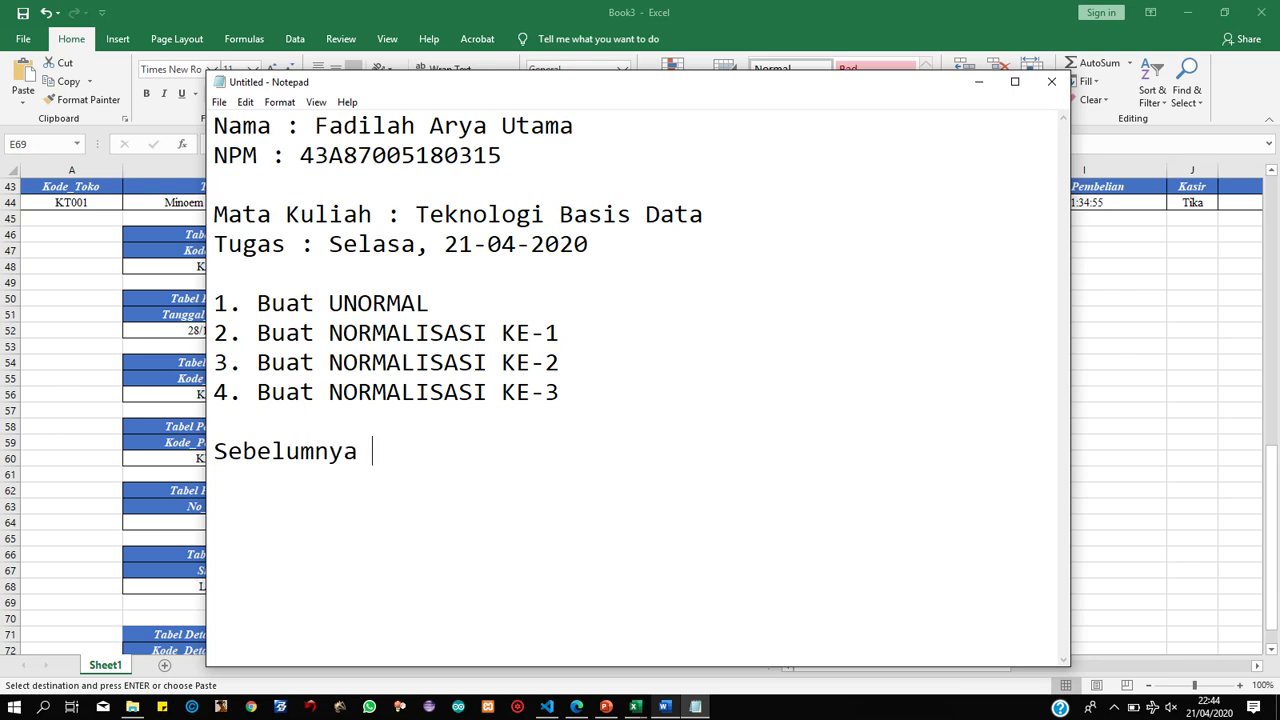
text(telah saya bua)
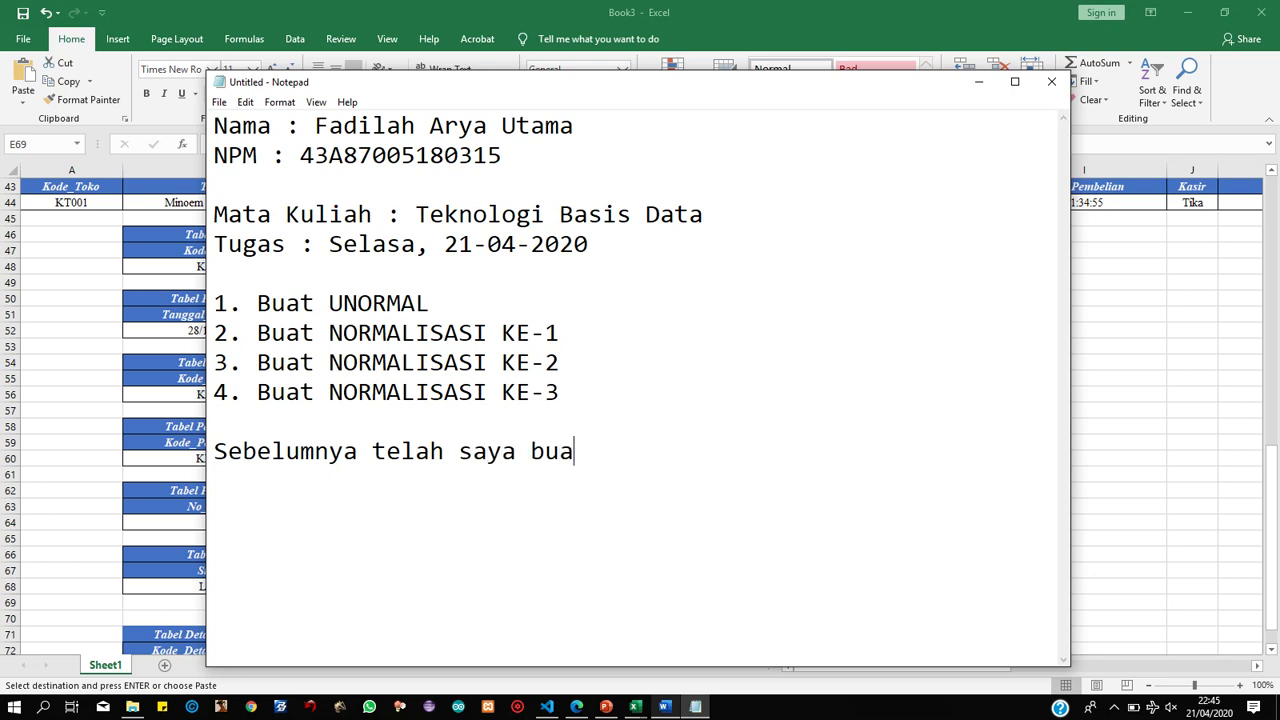
text(t)
text(Tabel)
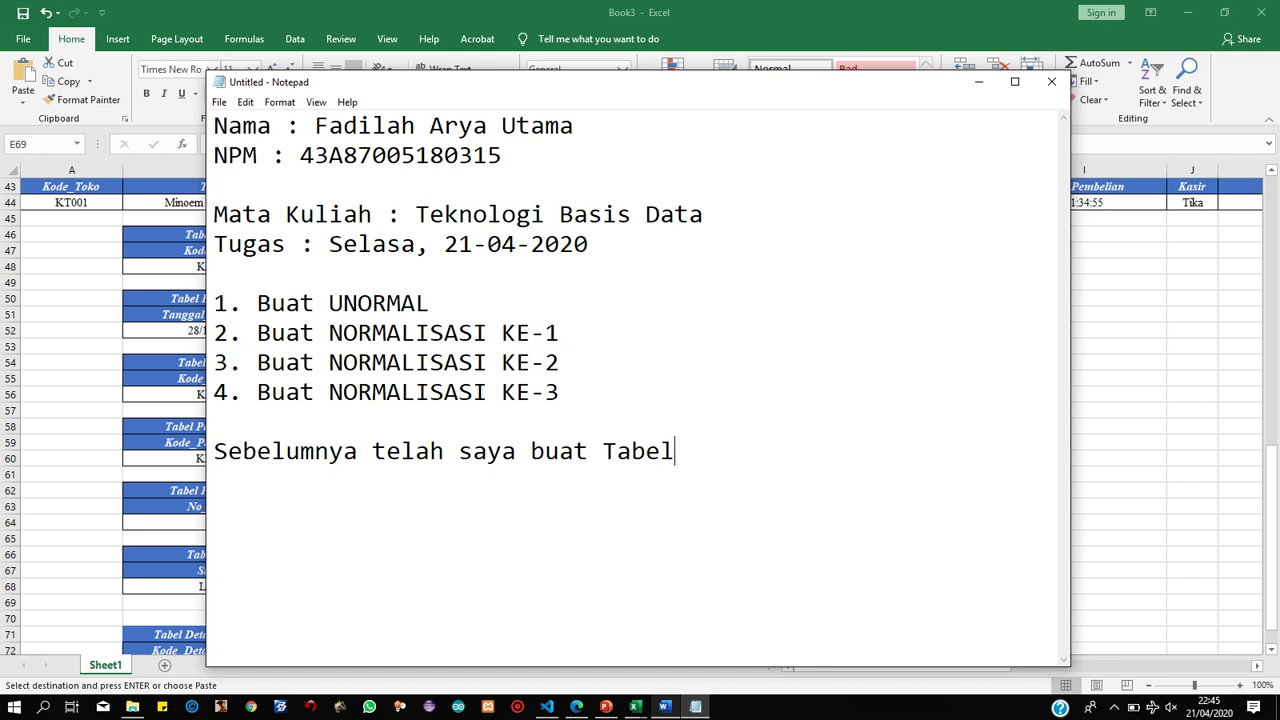
text( Normal)
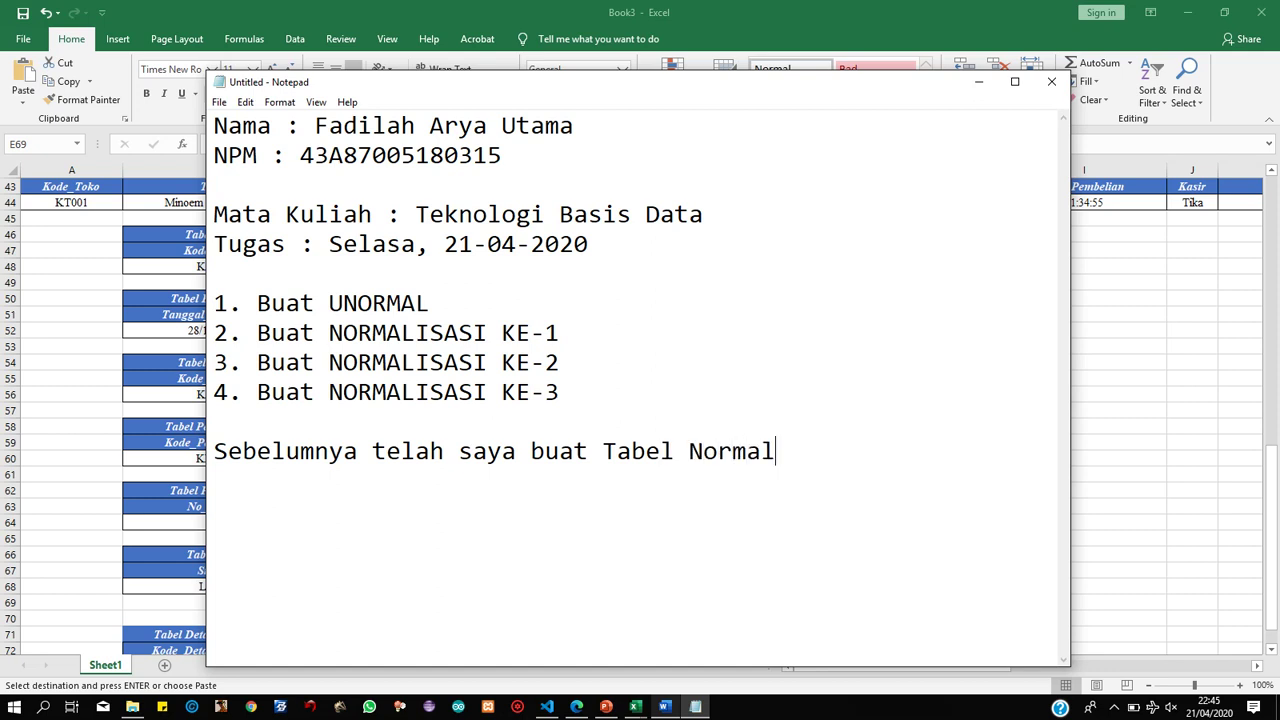
text(isasinya)
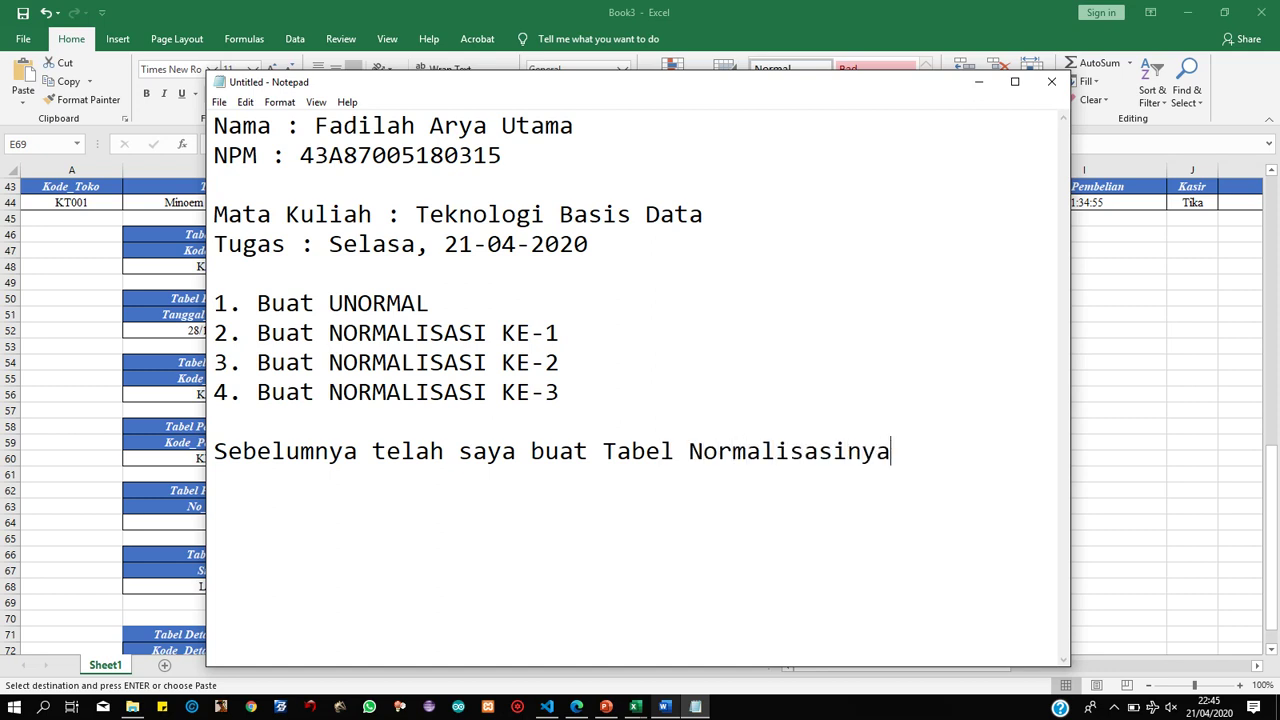
Add the line "Demi mempersingkat waktu, jadi copy paste :)" directly below the sentence about Tabel Normalisasinya.
key(Return)
text(Demi mem)
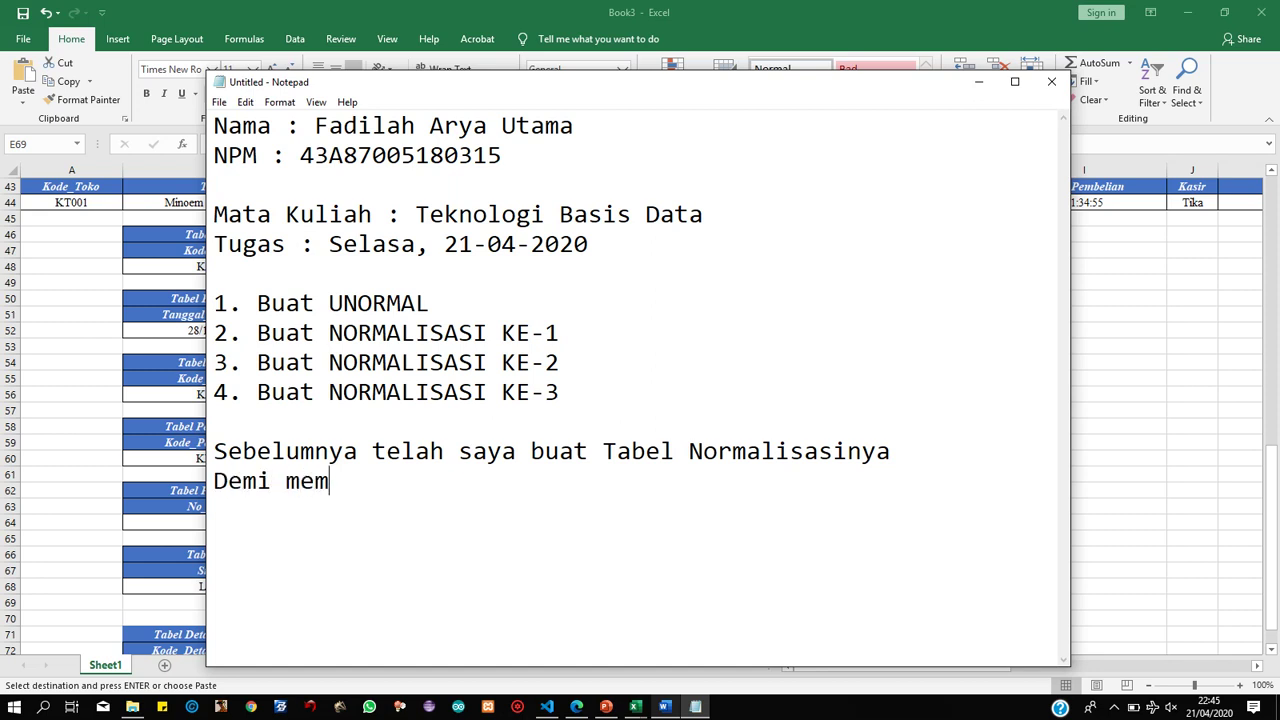
text(persin)
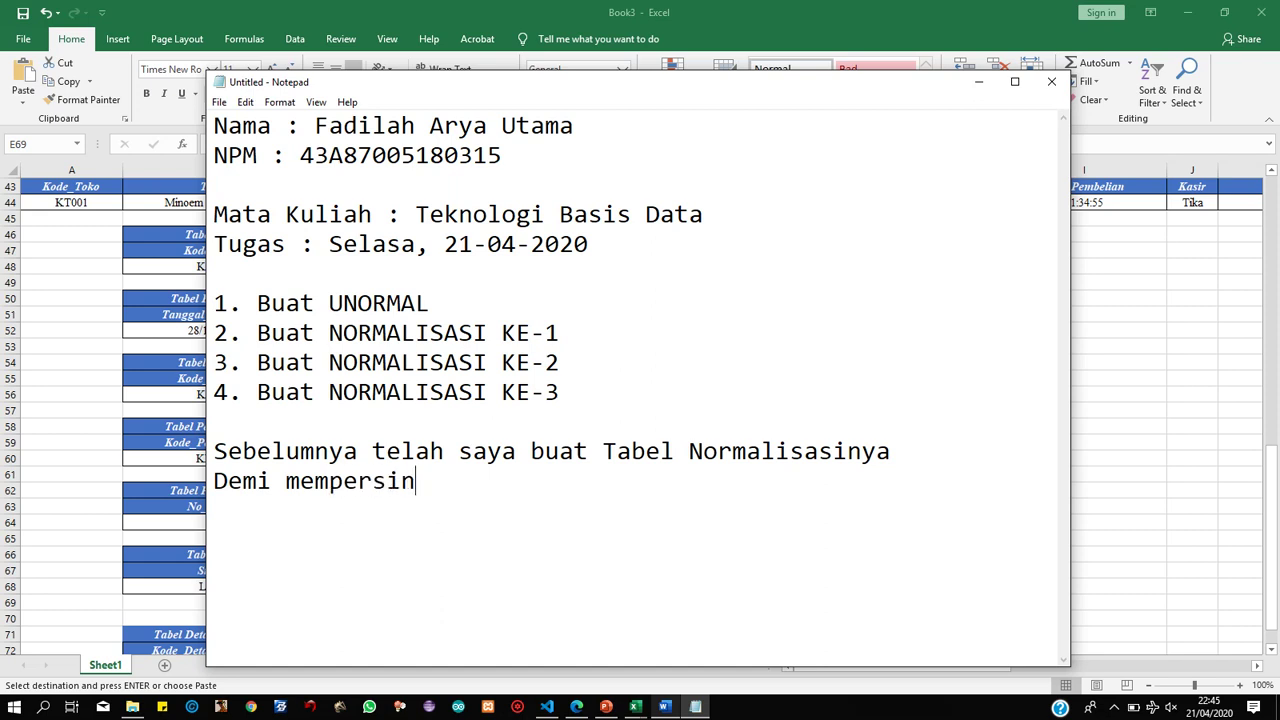
text(gkat waktu, )
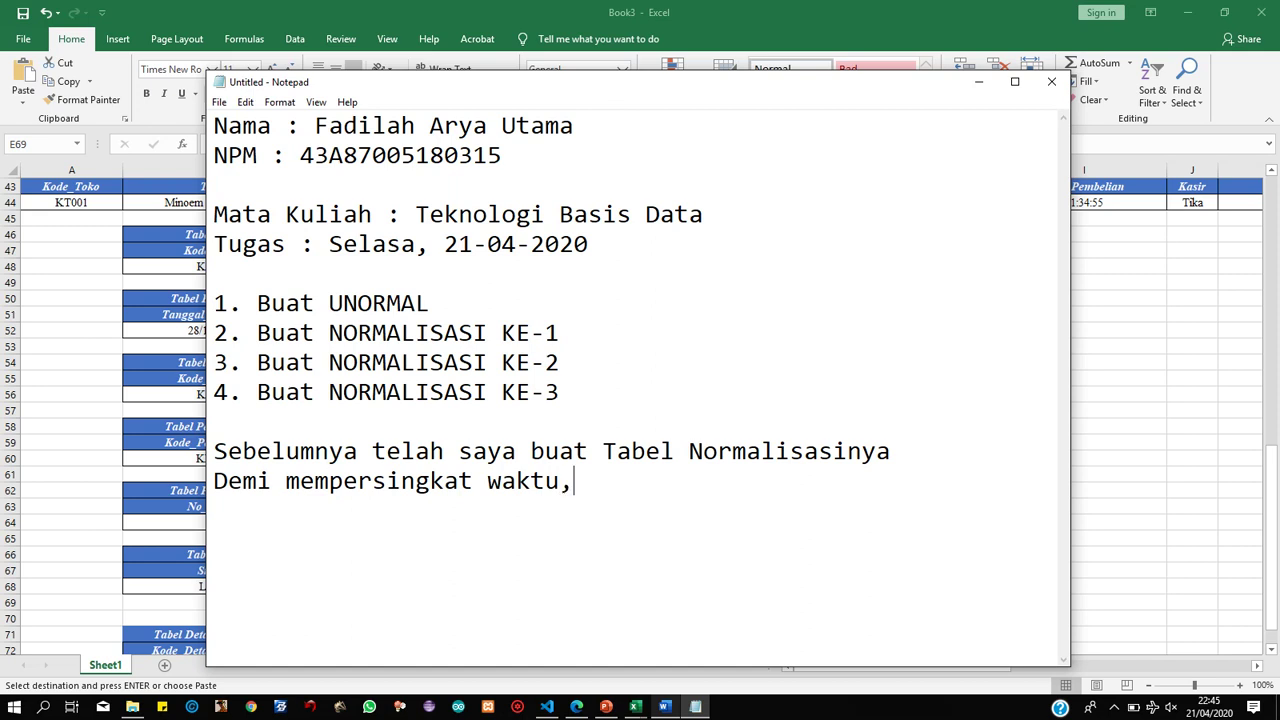
text(jadi cop)
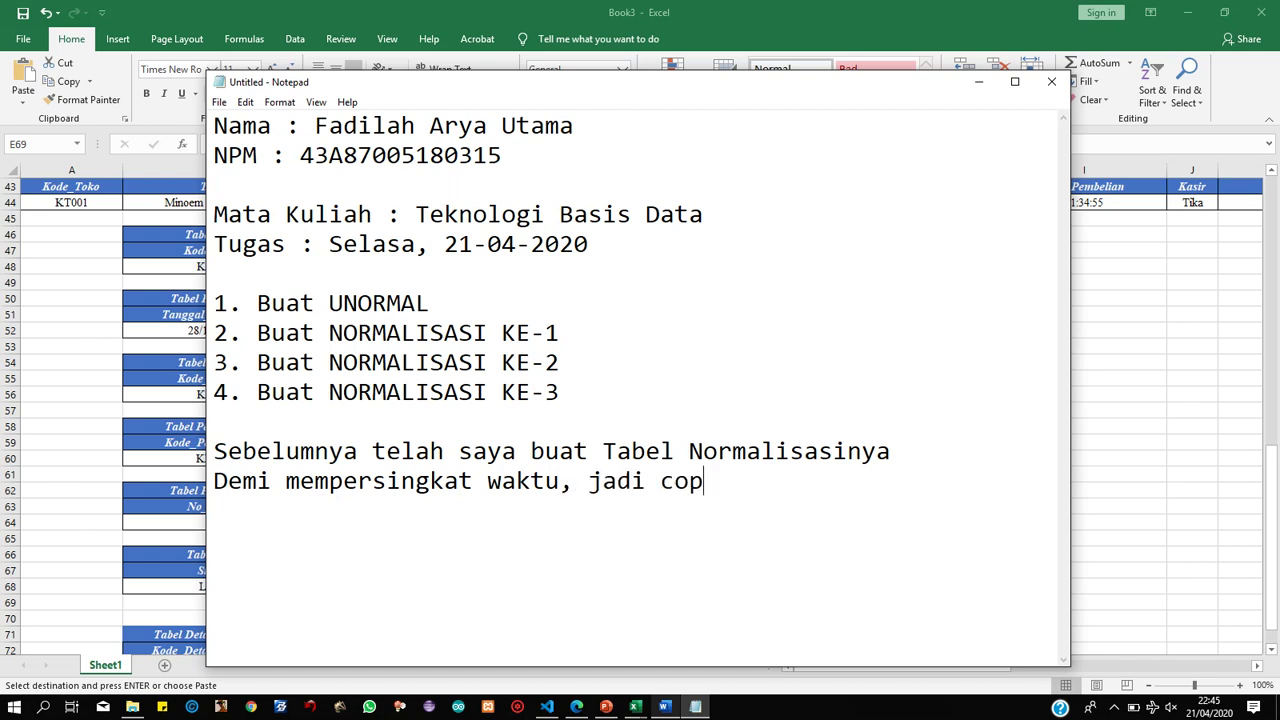
text(y paste)
text(:))
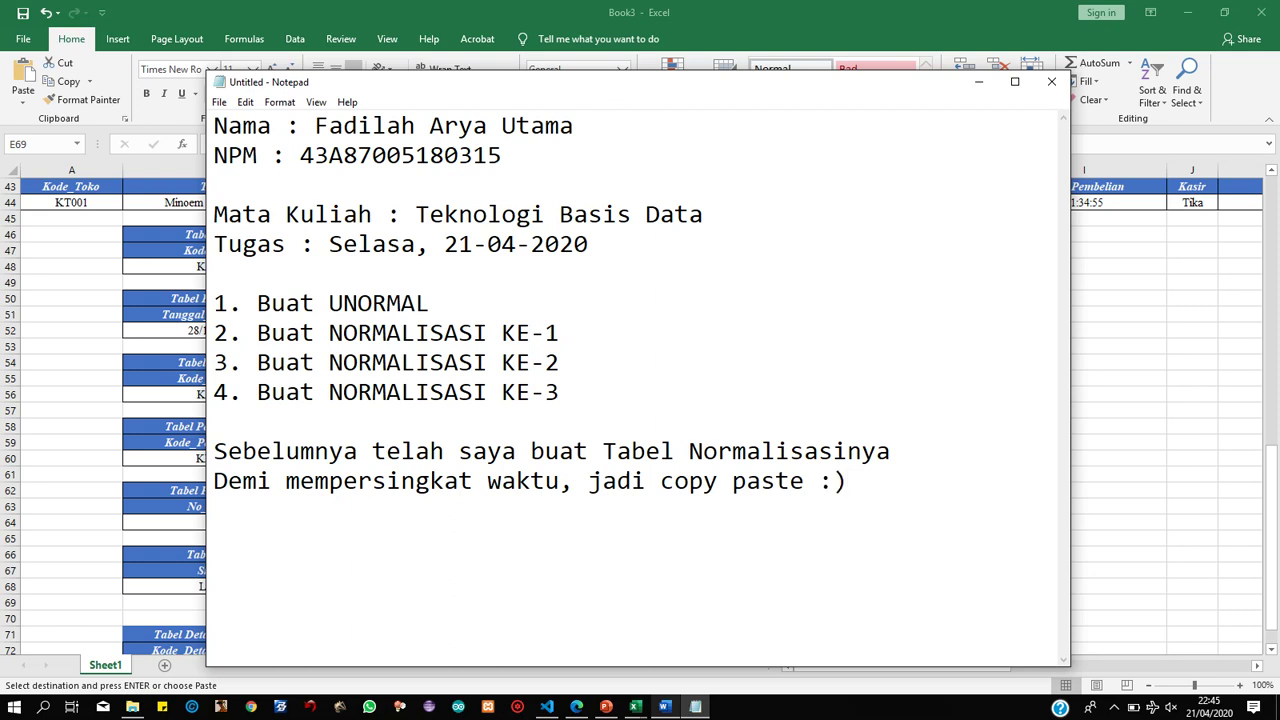
Add the lines "Setelah selesai buat NORMALISASI KE-3" and "BUAT ERD-NYA" below the copy paste sentence, each preceded by a blank line.
key(Return)
key(Return)
text(Setealh)
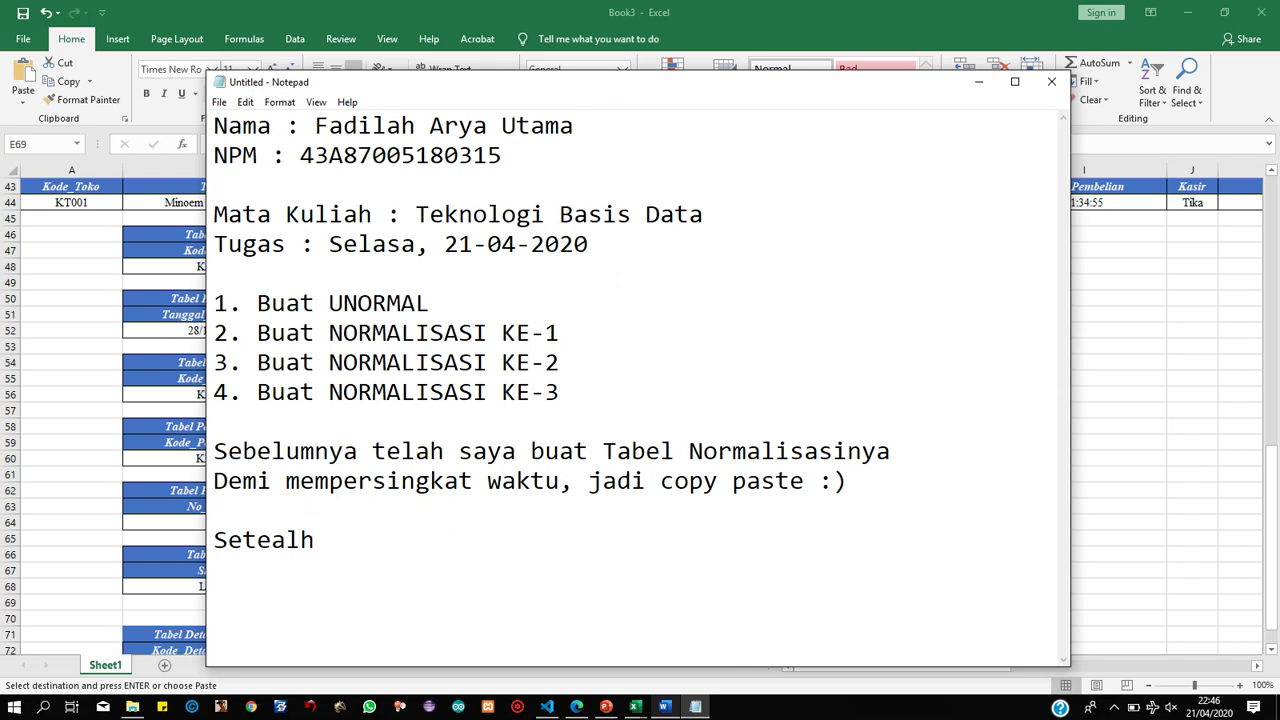
key(BackSpace)
key(BackSpace)
key(BackSpace)
text(lah sele)
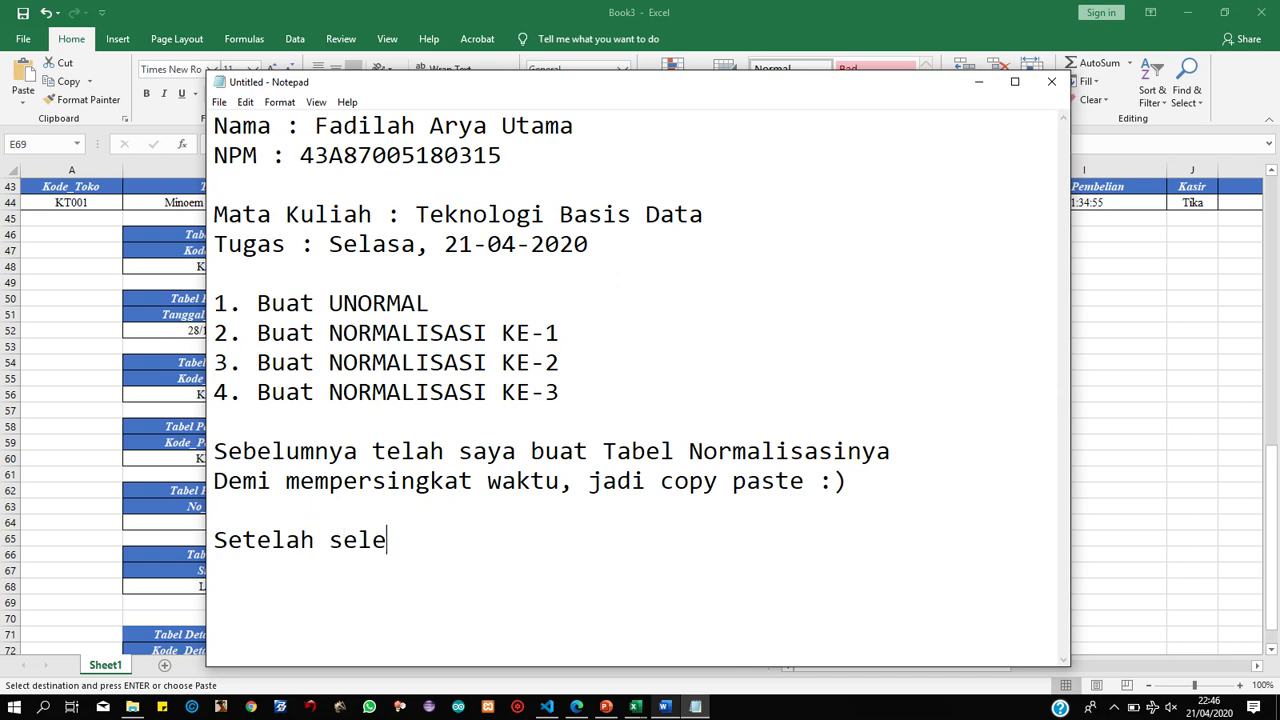
text(sai buat )
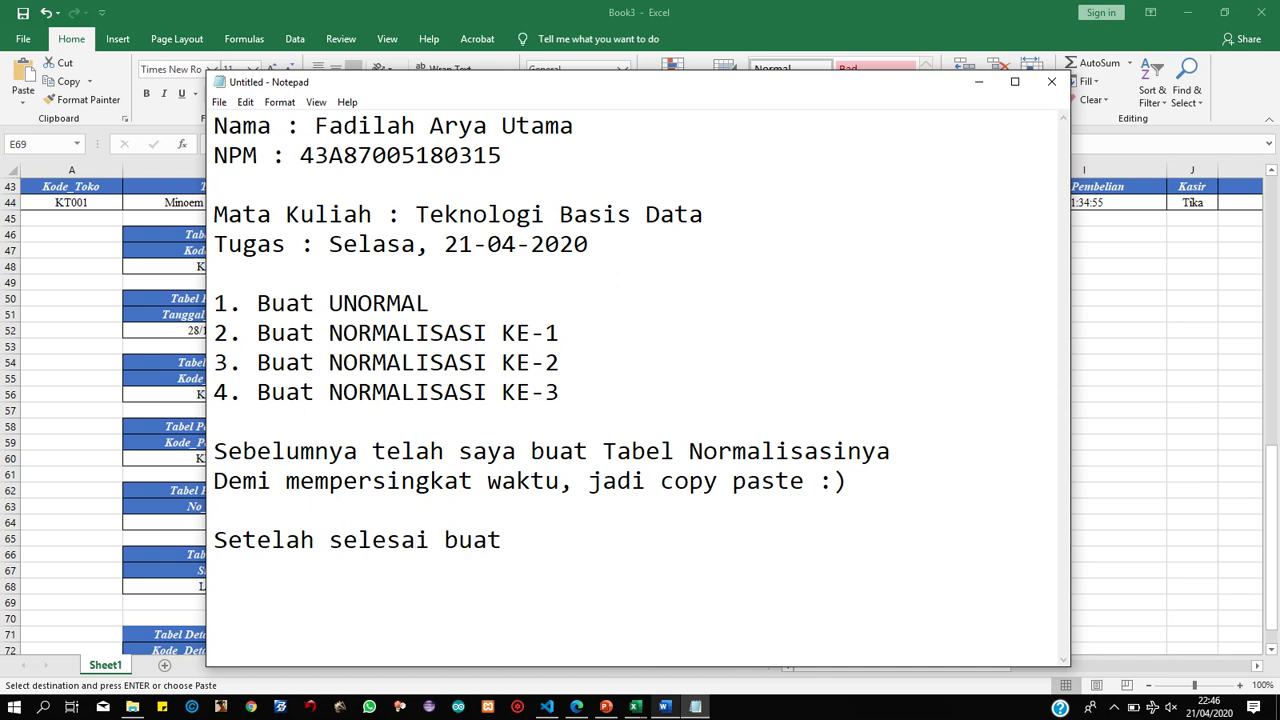
text(NORMA)
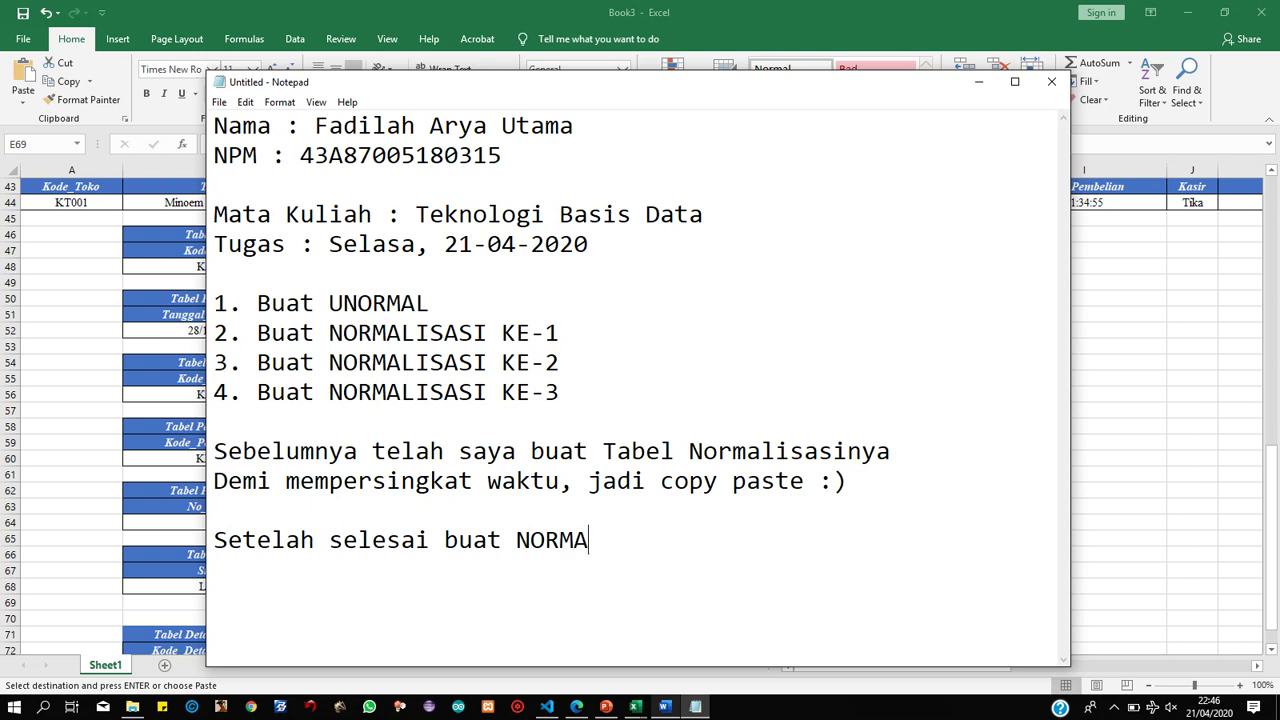
text(LISASI KE-3)
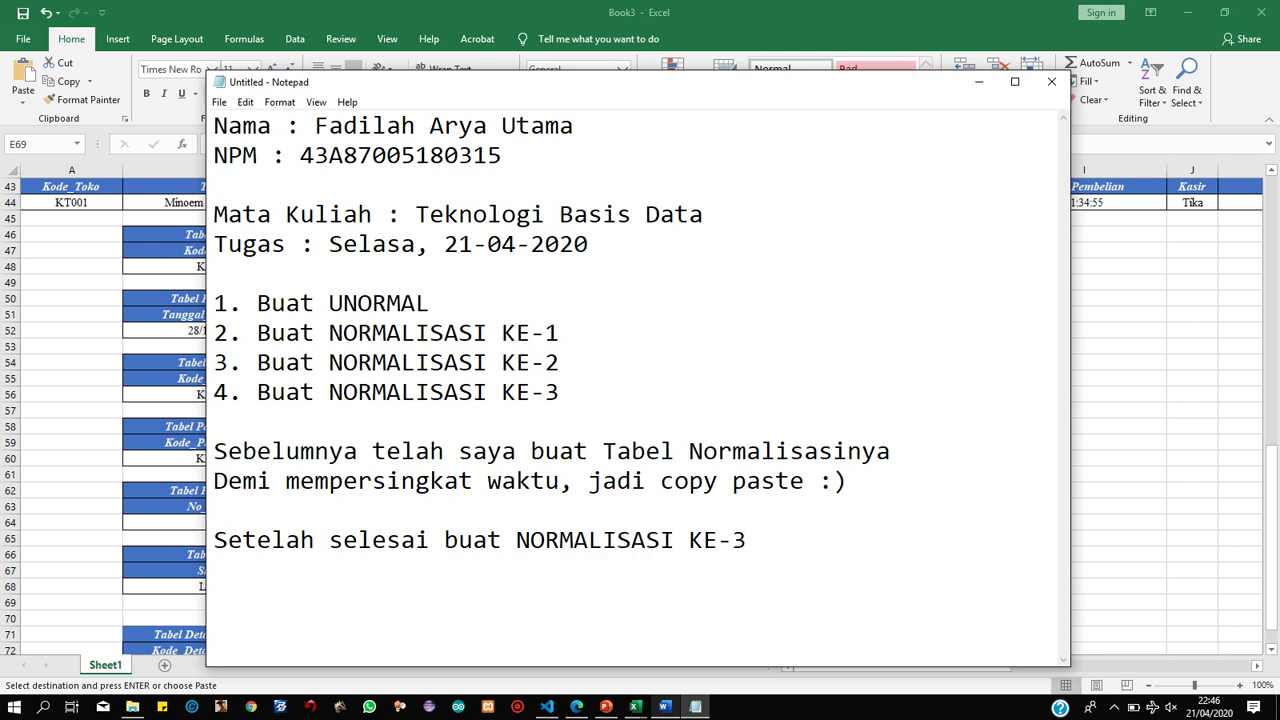
key(Return)
text(BUAT ERD-NYA)
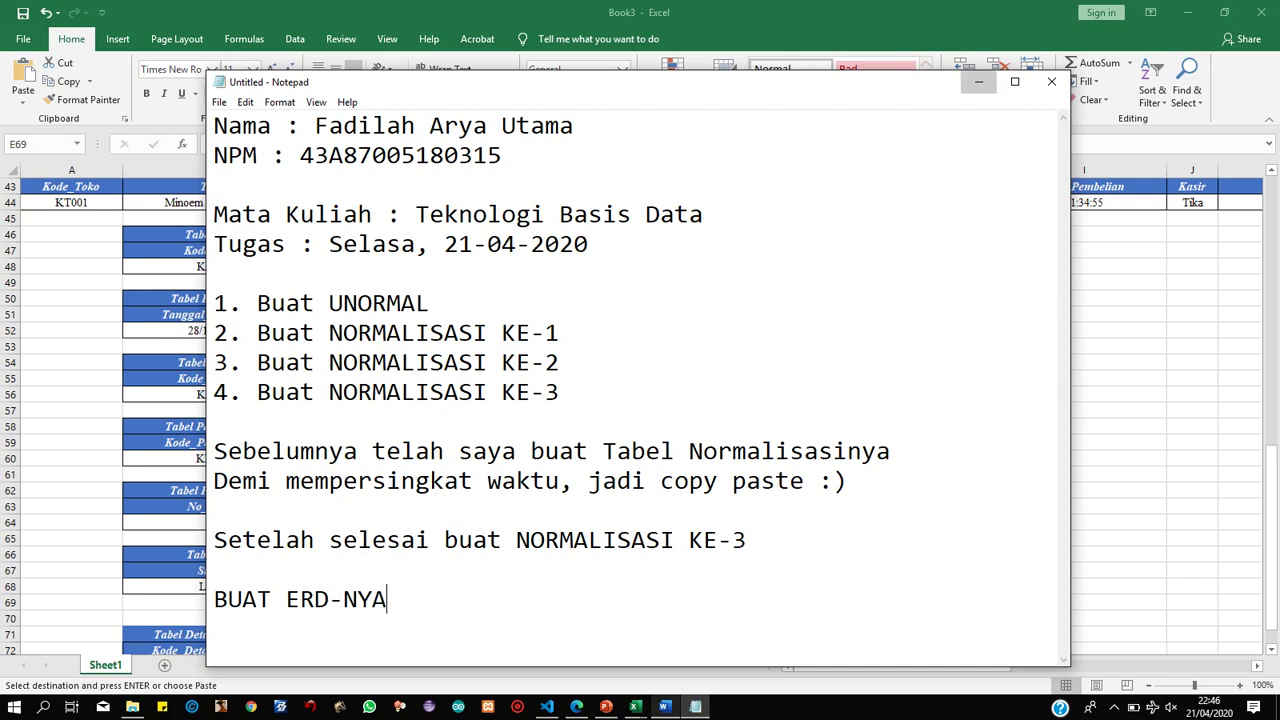
Return to Book3 in Excel and view the Normalisasi Ke-3 tables down to Tabel Detail Pembelian.
click(978, 81)
click(703, 507)
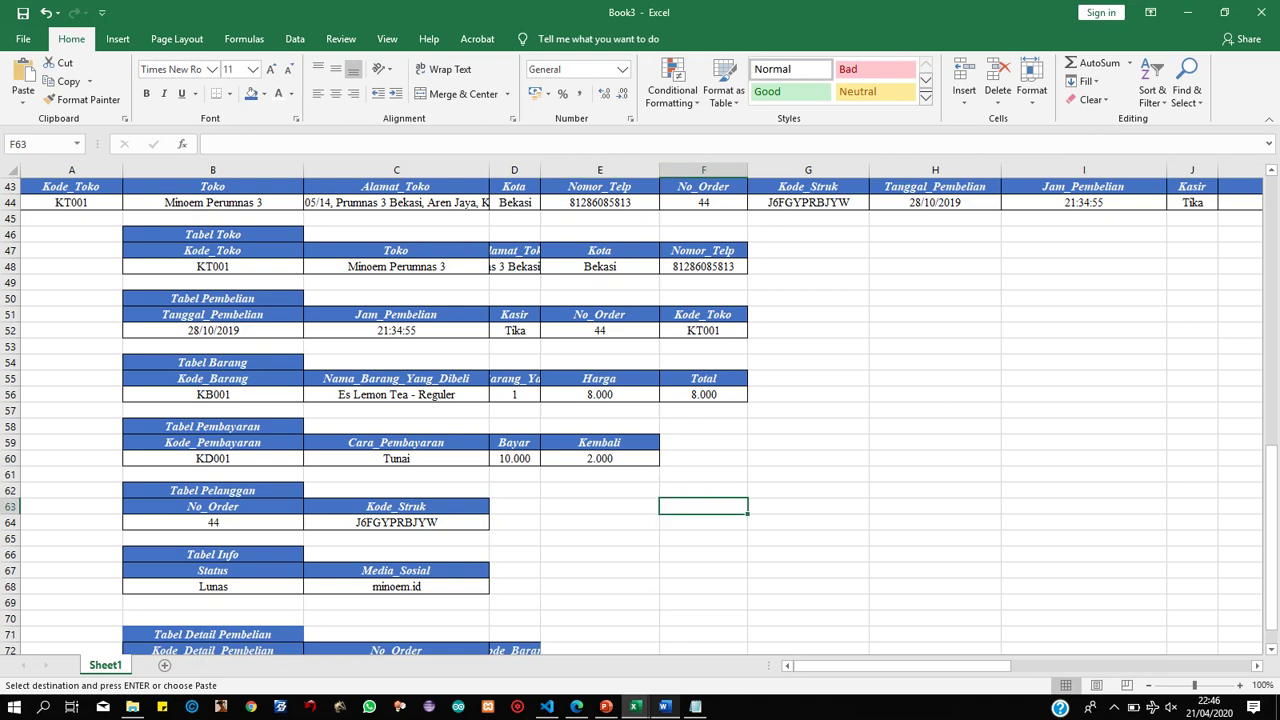
click(600, 522)
scroll(600, 522, down, 2)
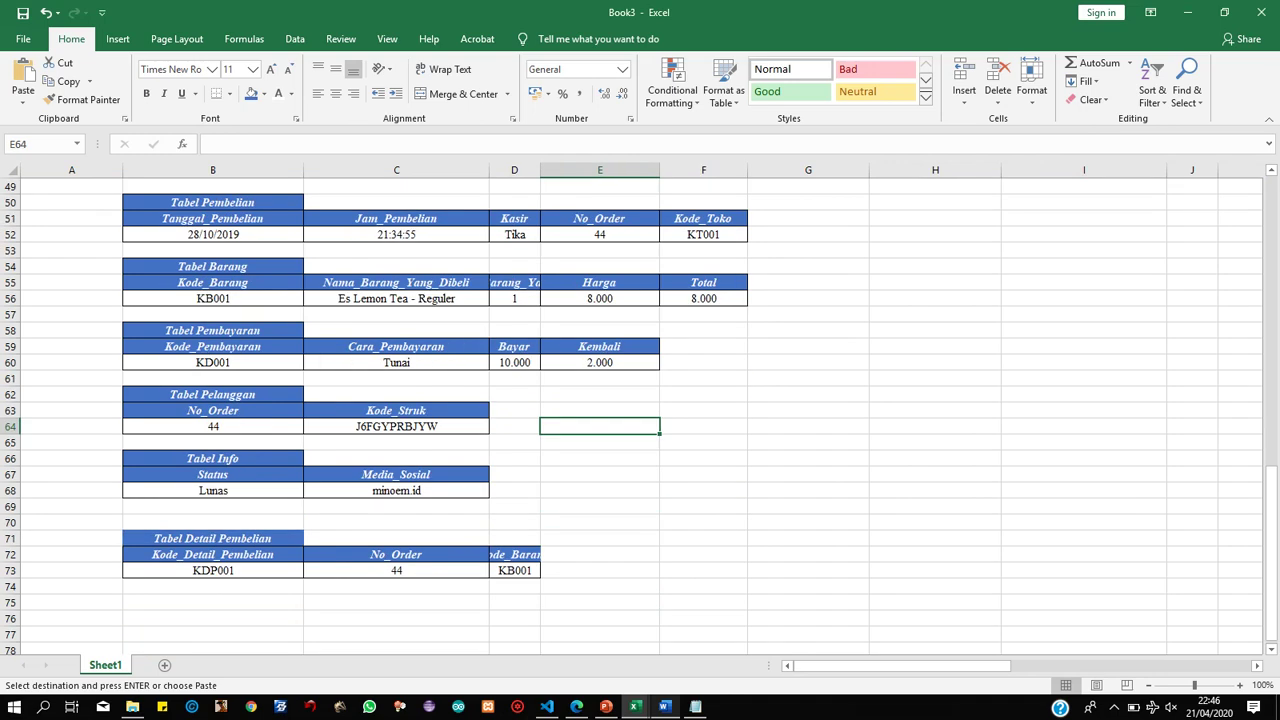
Switch to the Word document Teknologi Basis Data - 21 04 2020 and view the whole ERD at 80% zoom.
click(665, 707)
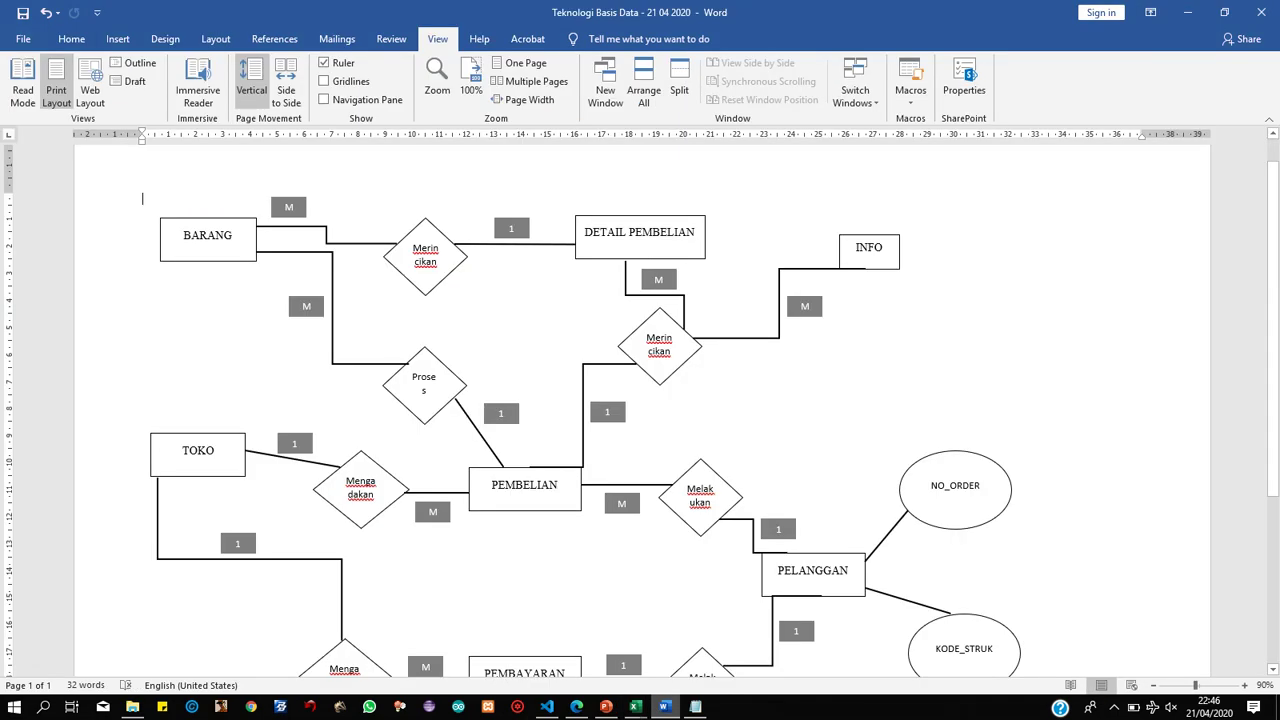
click(1153, 685)
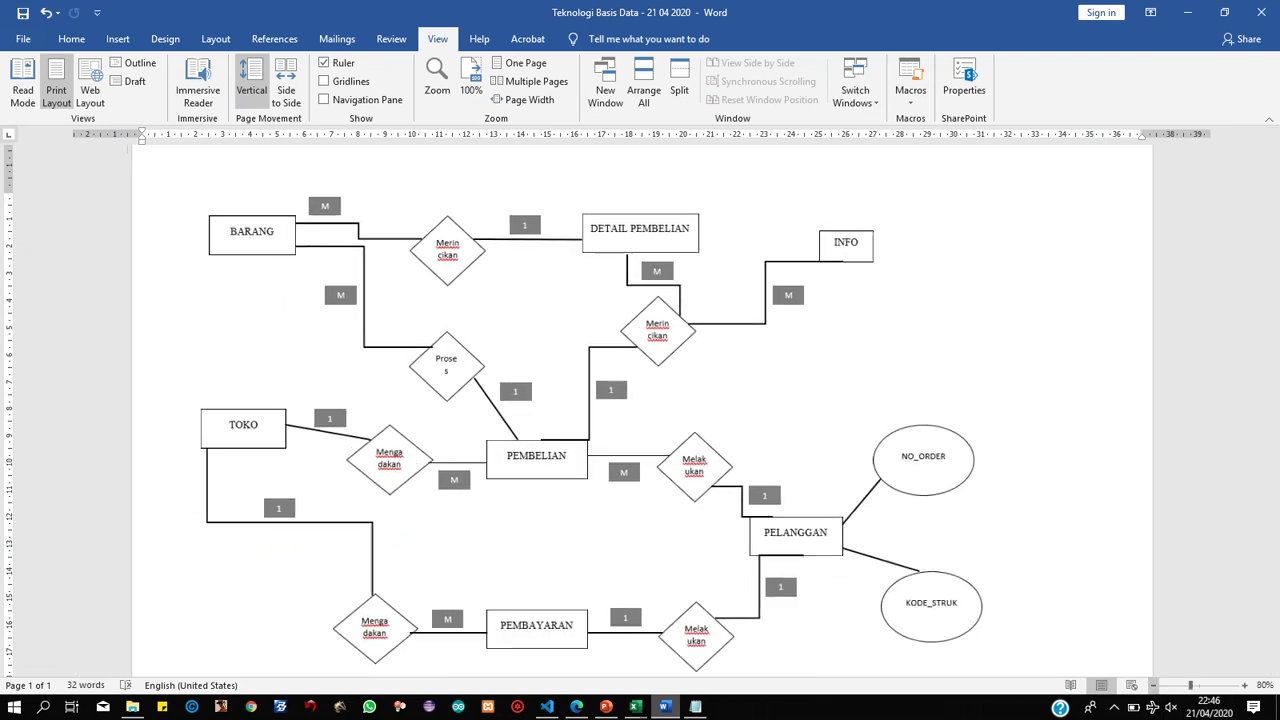
scroll(640, 400, down, 1)
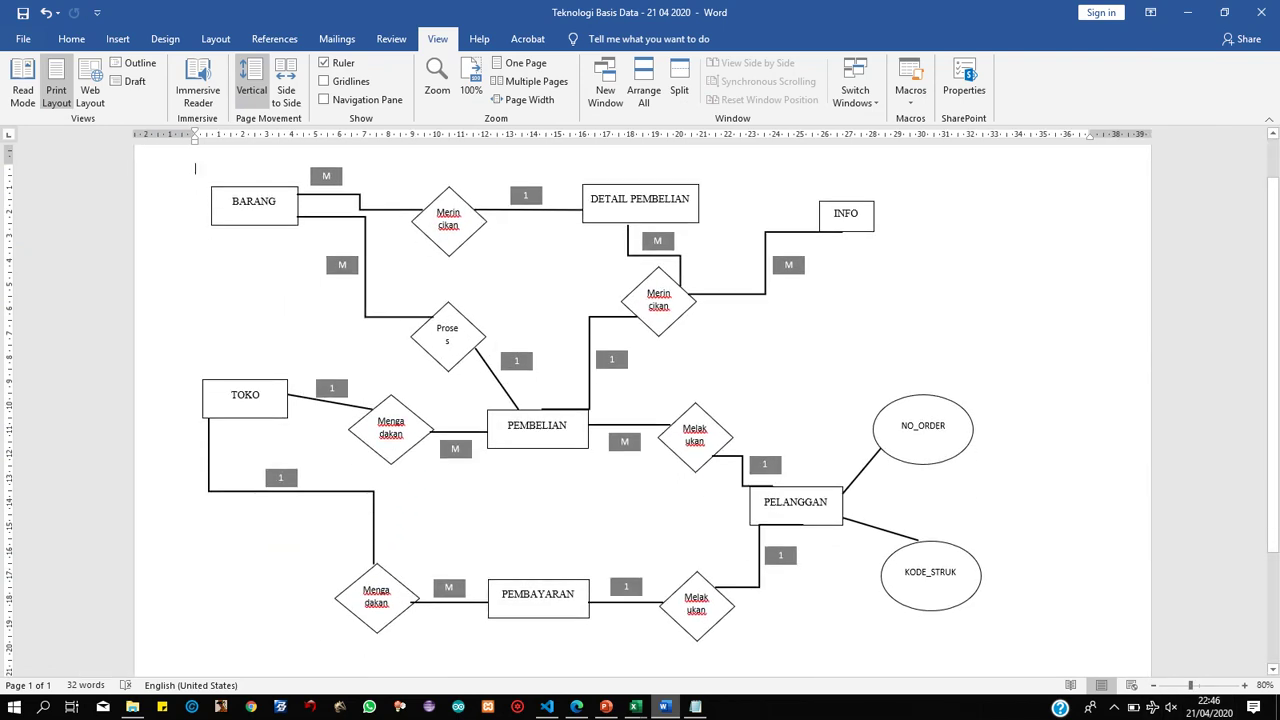
Review the ERD entities by highlighting the labels BARANG, DETAIL PEMBELIAN, INFO, TOKO, PEMBELIAN, PELANGGAN and PEMBAYARAN one after another.
click(257, 201)
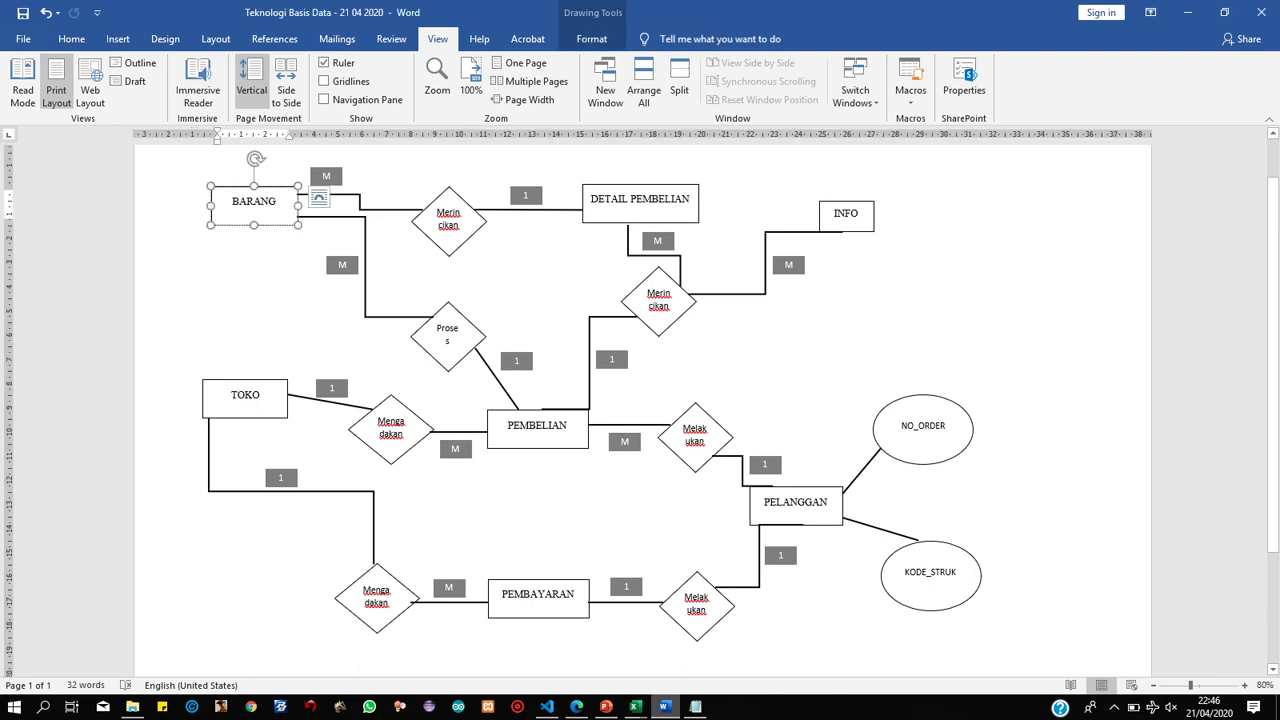
drag(277, 202, 232, 202)
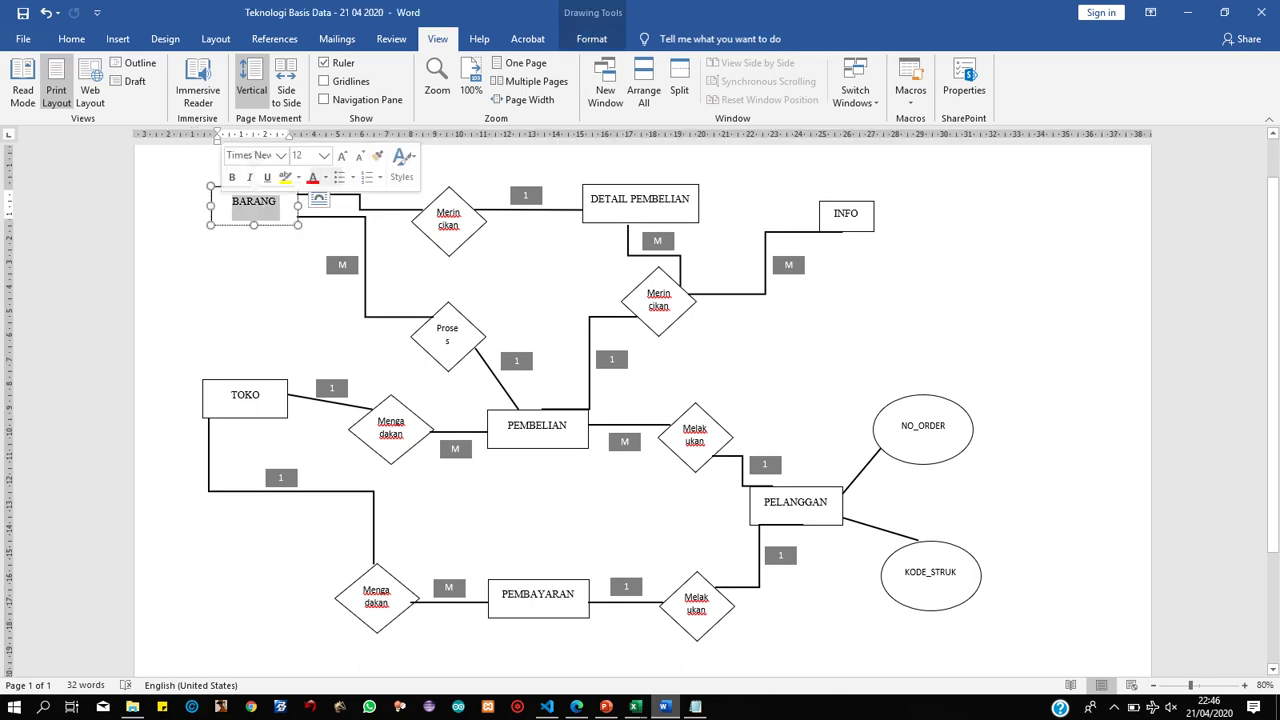
click(196, 169)
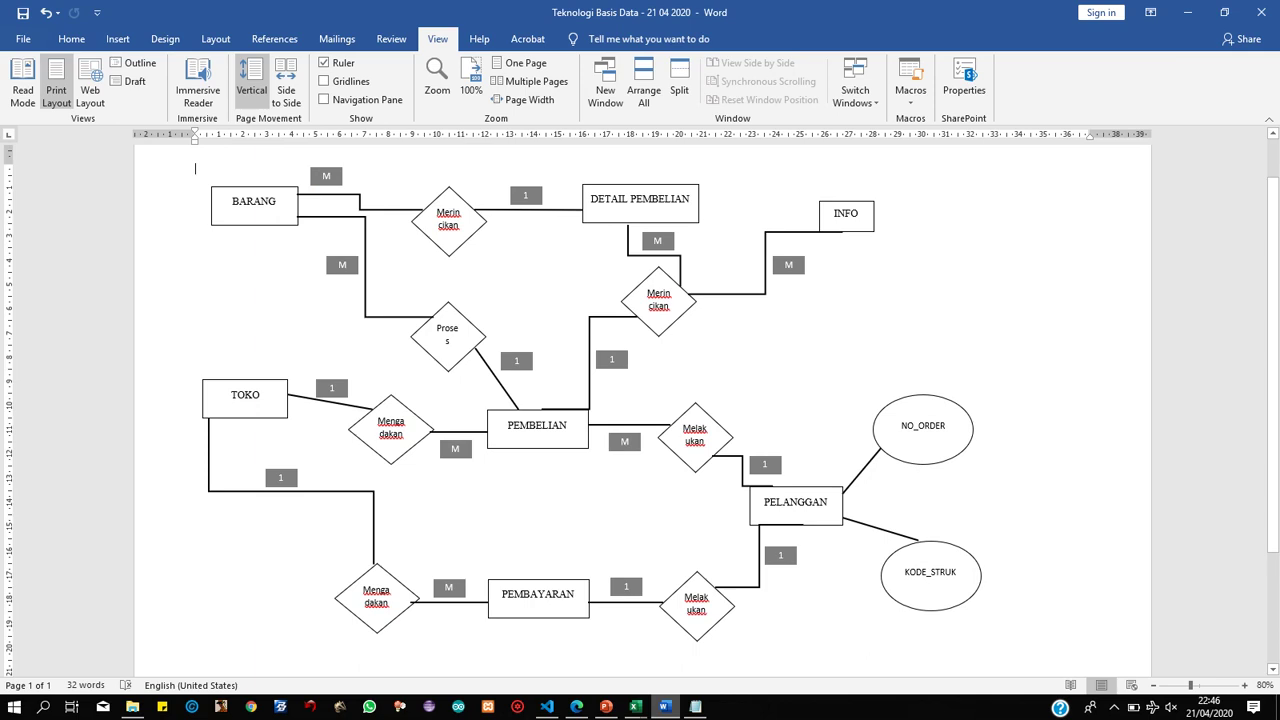
scroll(640, 410, down, 1)
scroll(640, 410, up, 1)
drag(232, 201, 280, 201)
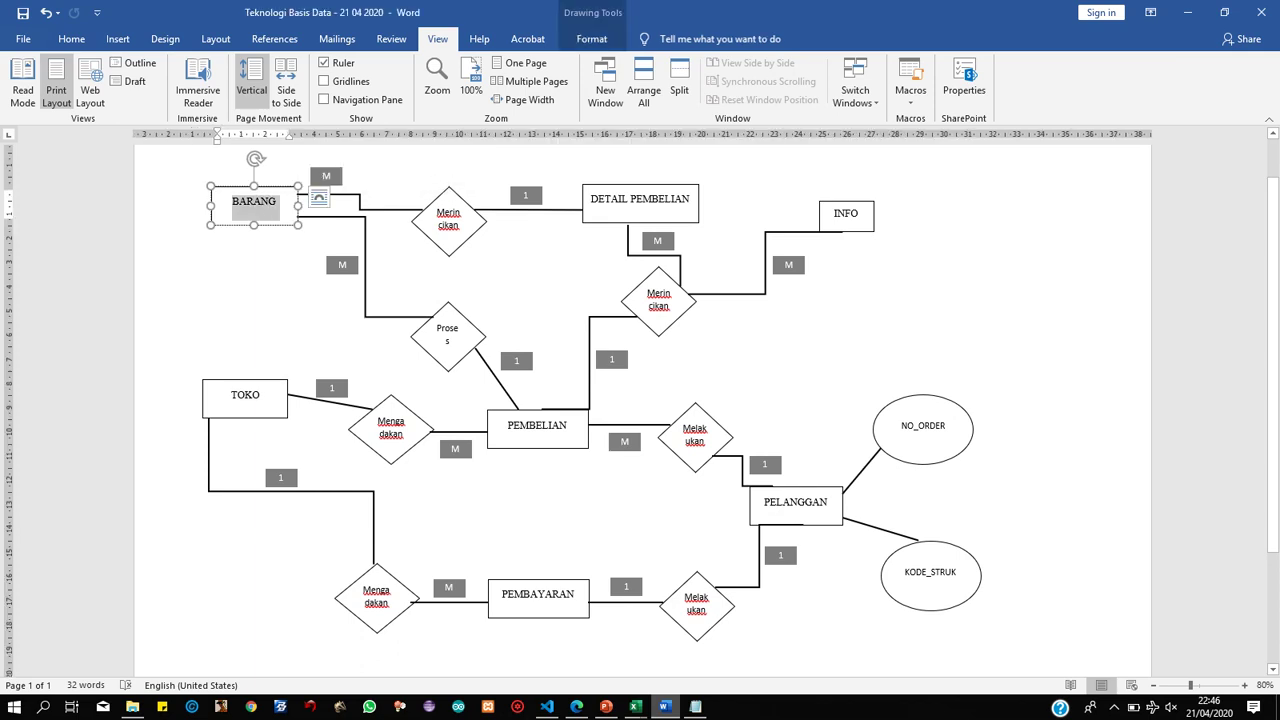
drag(590, 199, 692, 199)
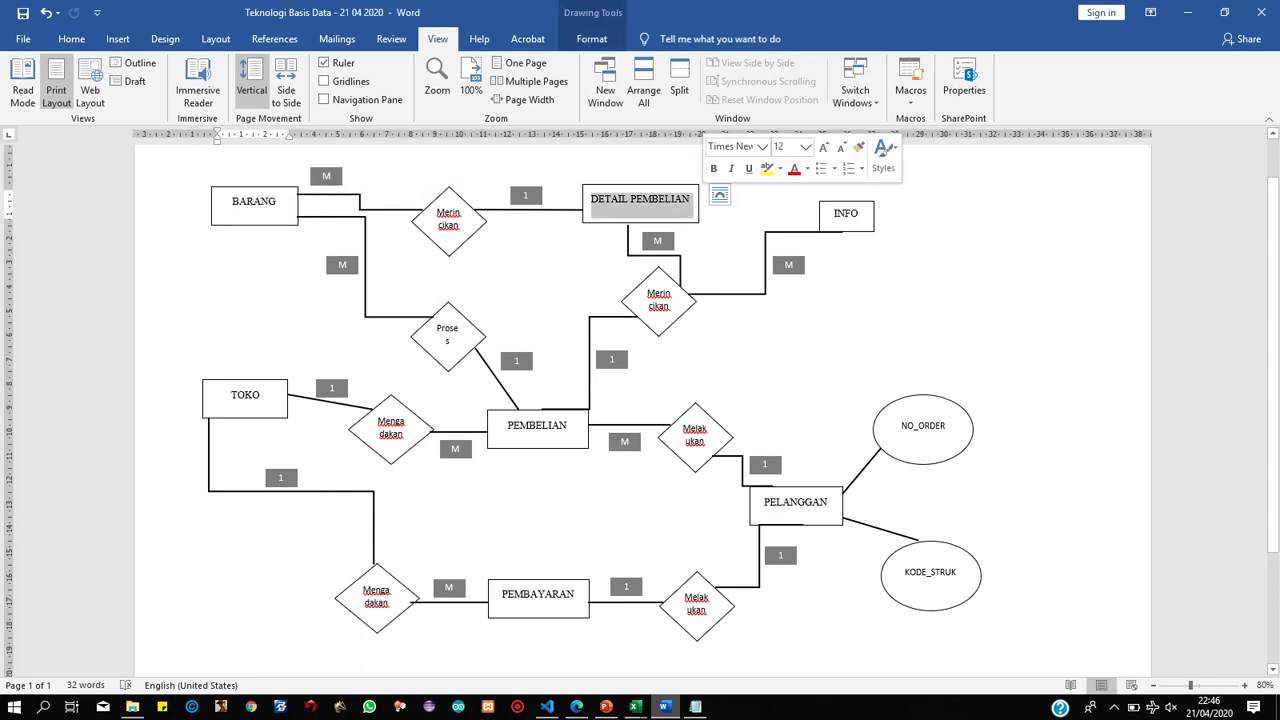
drag(834, 213, 862, 214)
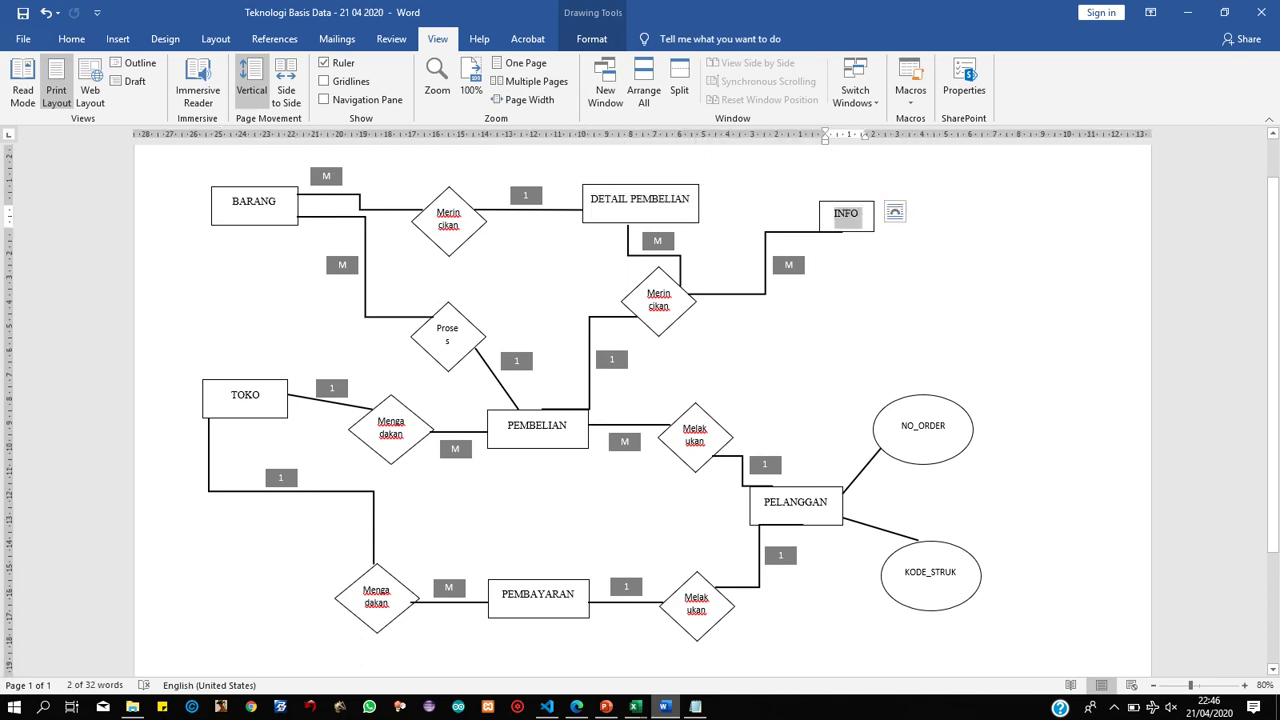
drag(232, 395, 260, 395)
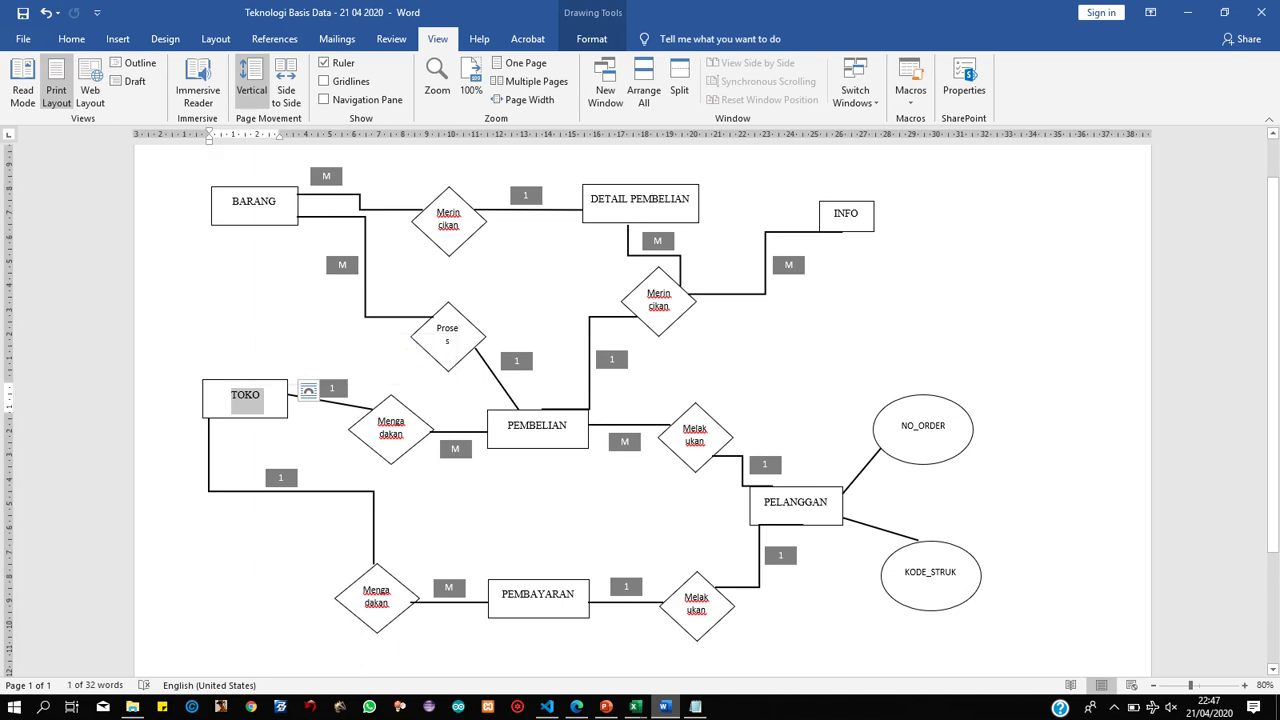
drag(508, 425, 570, 425)
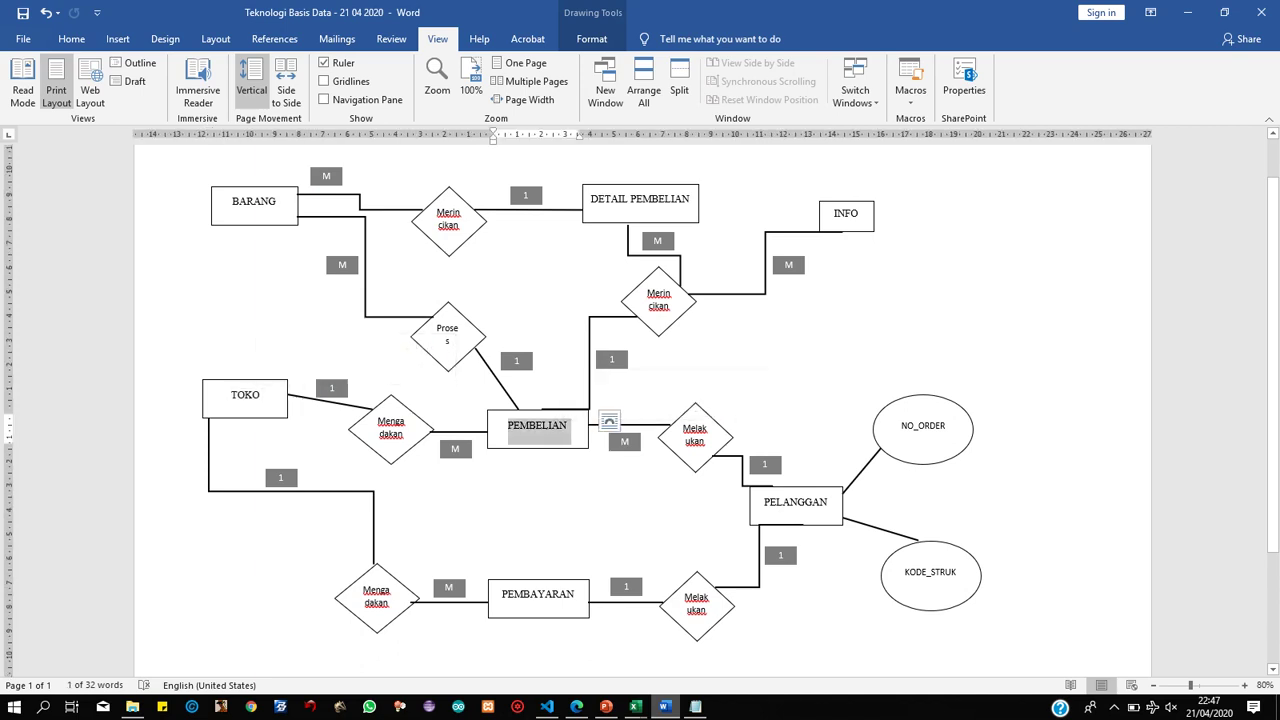
drag(764, 502, 830, 502)
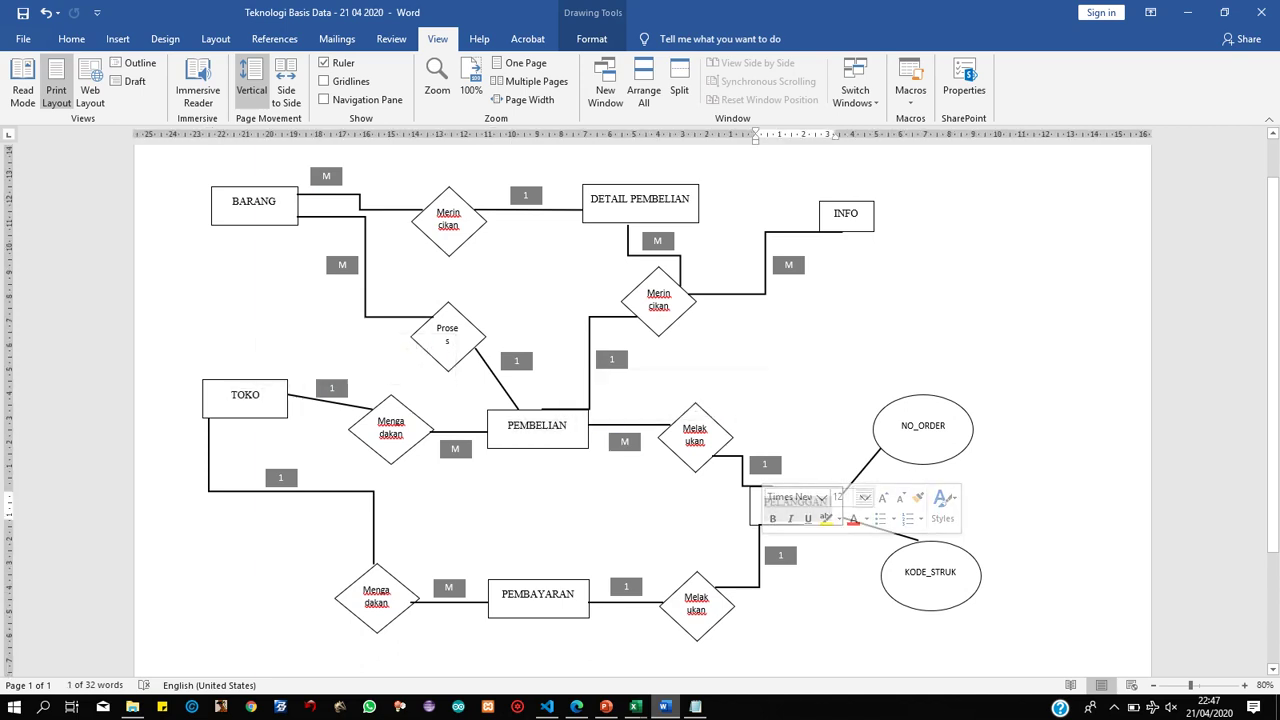
drag(502, 594, 570, 594)
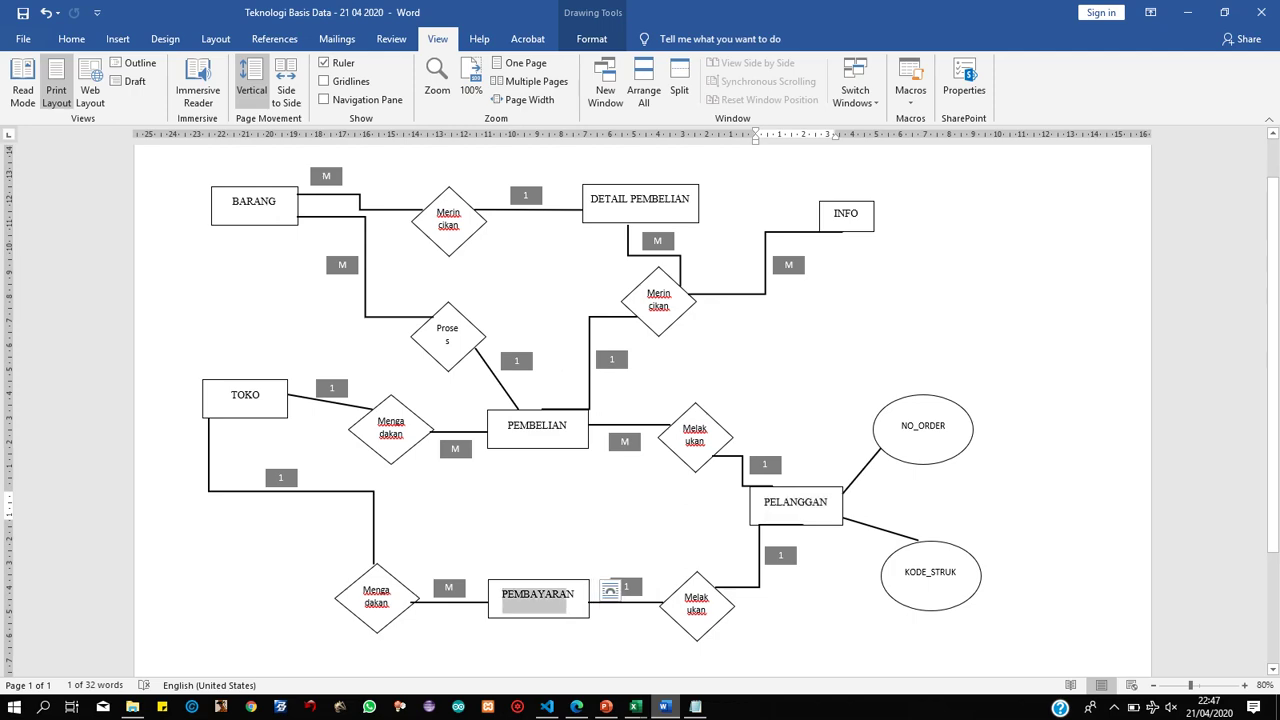
click(196, 168)
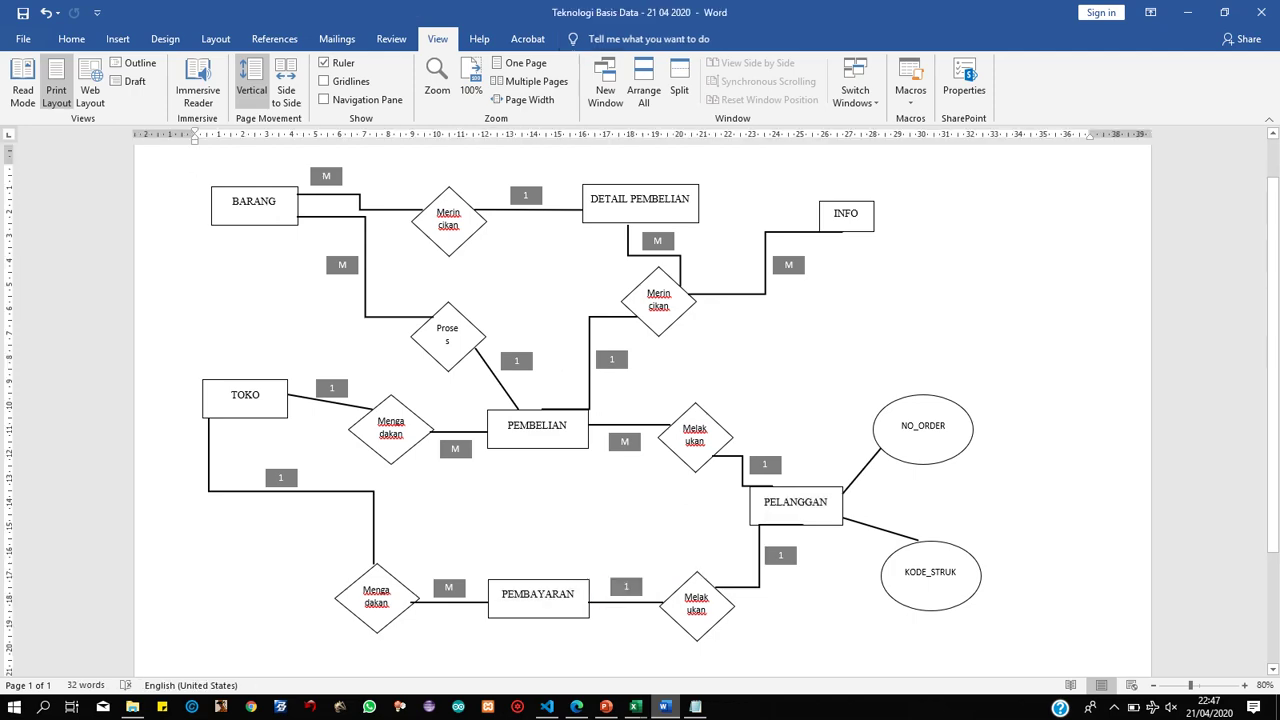
Switch to Notepad and add "ERDnya telah saya buat sebelumnya. Jadi tinggal mereview" below BUAT ERD-NYA, separated by a blank line.
click(695, 707)
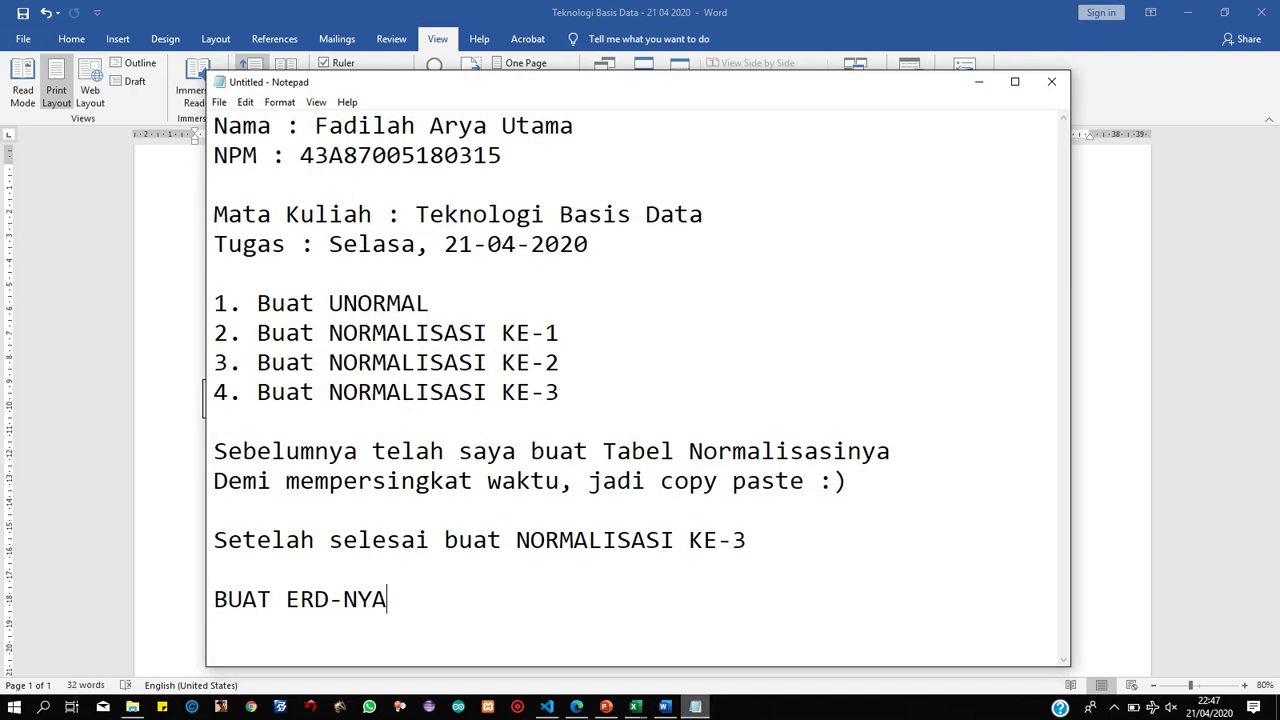
key(Return)
key(Return)
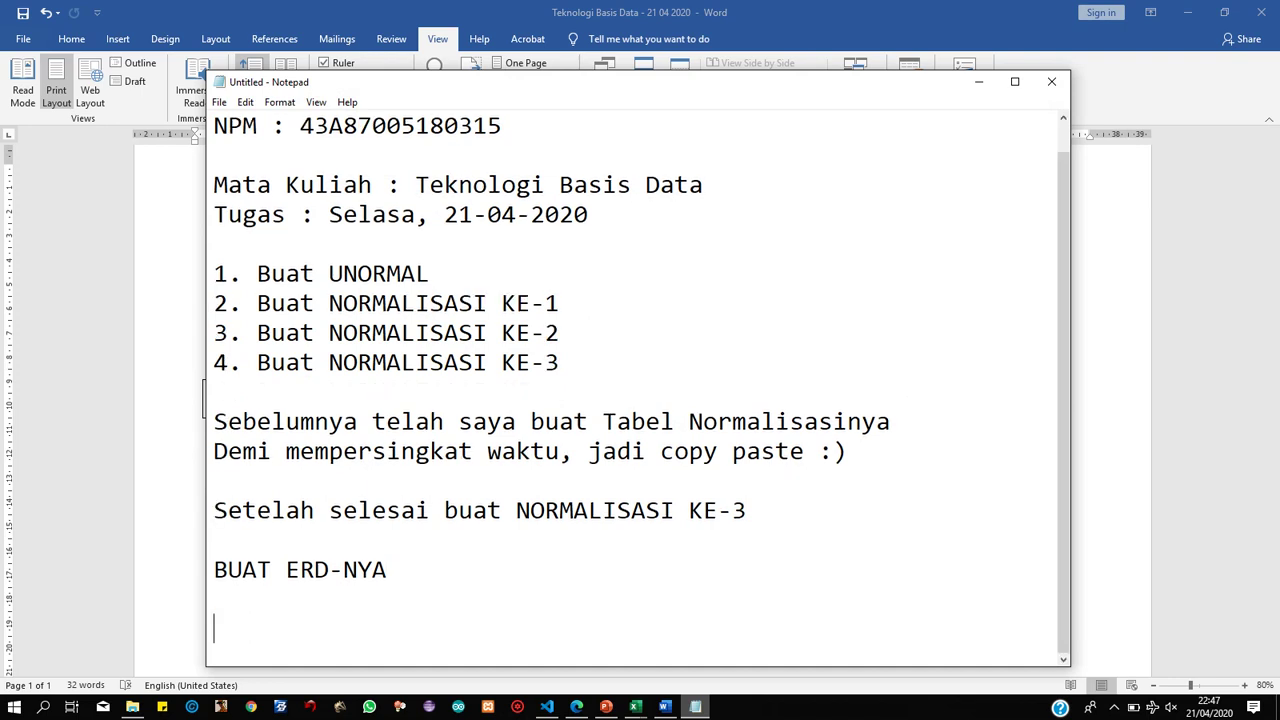
text(ERDny)
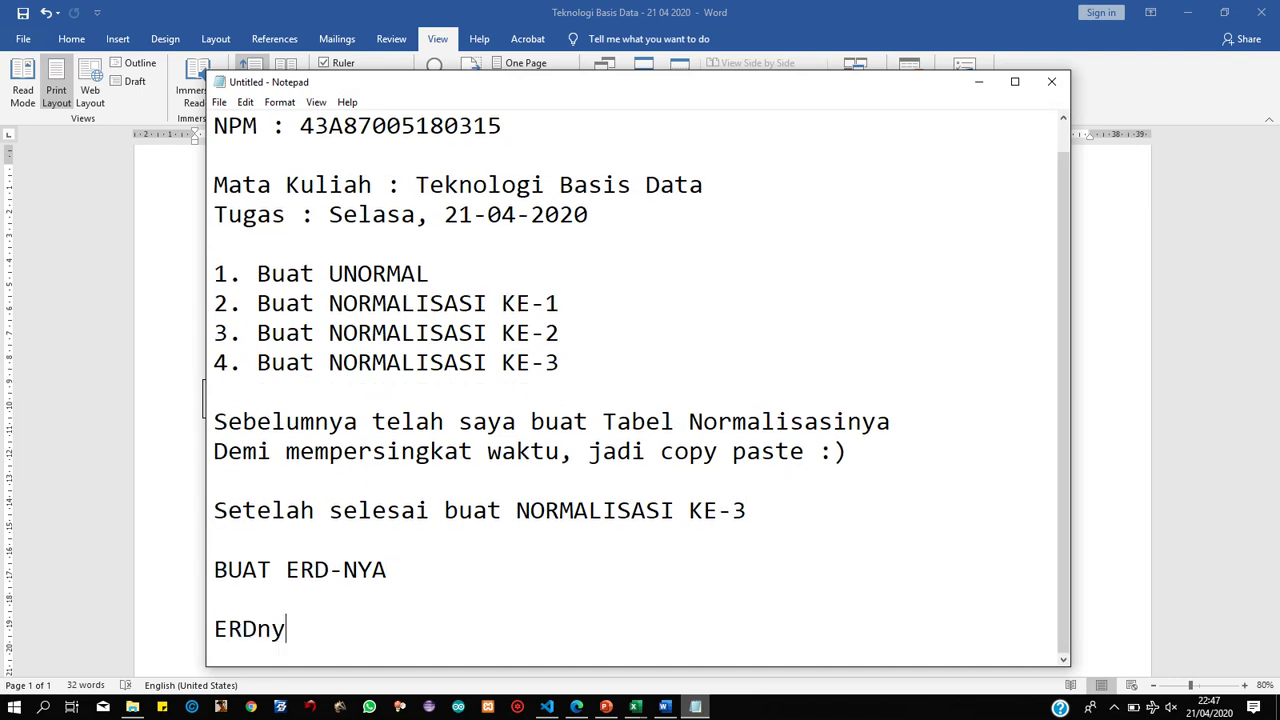
text(a telah )
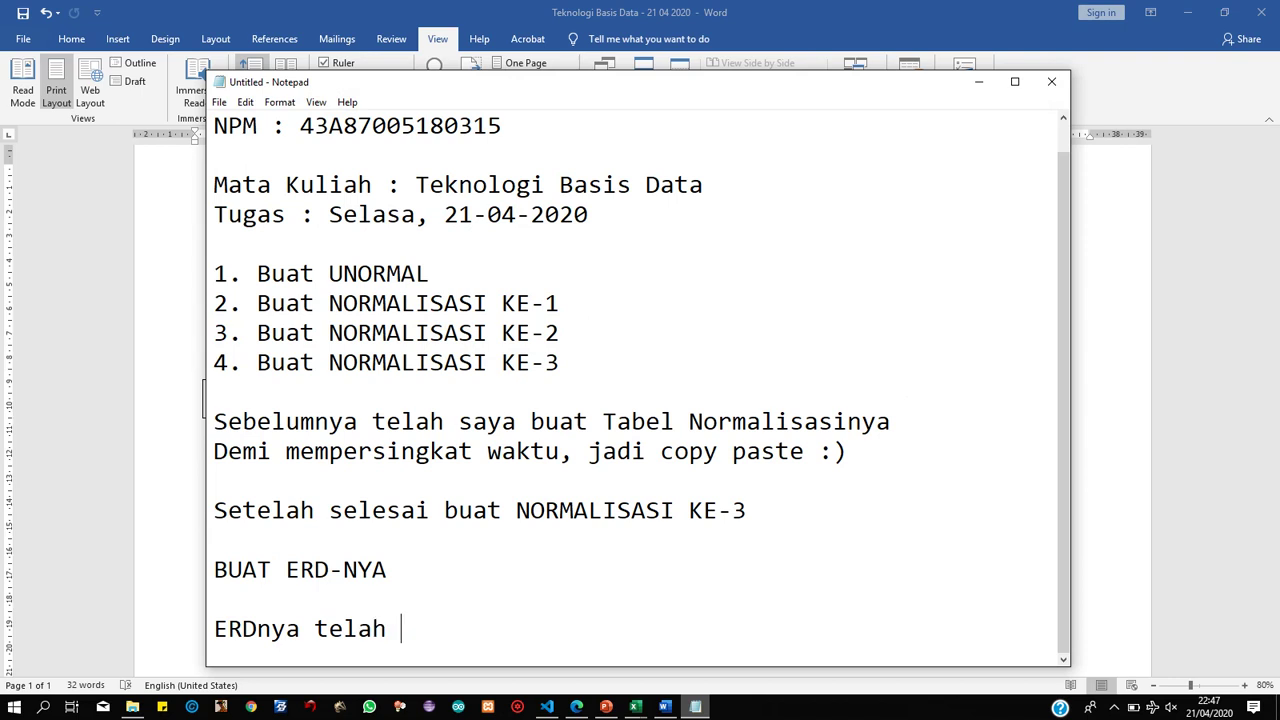
text(saya buat)
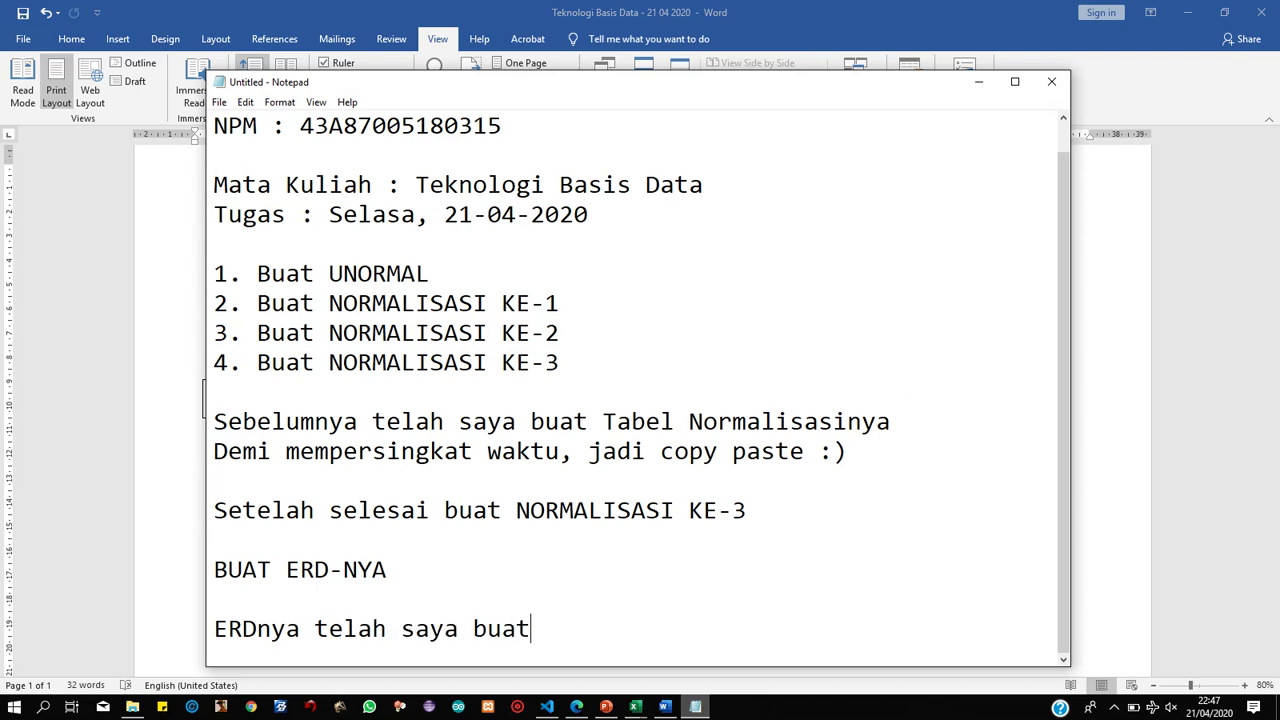
text( sebelunya)
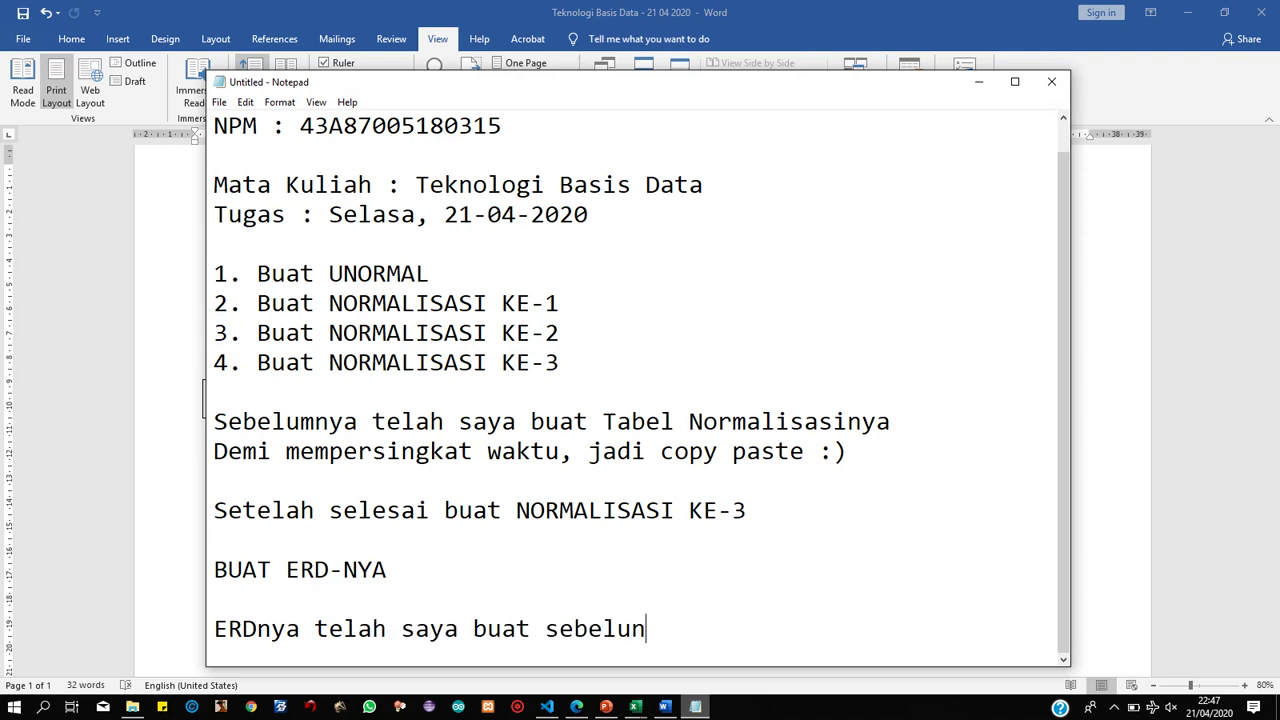
key(BackSpace)
key(BackSpace)
key(BackSpace)
text(mnya. Jadi )
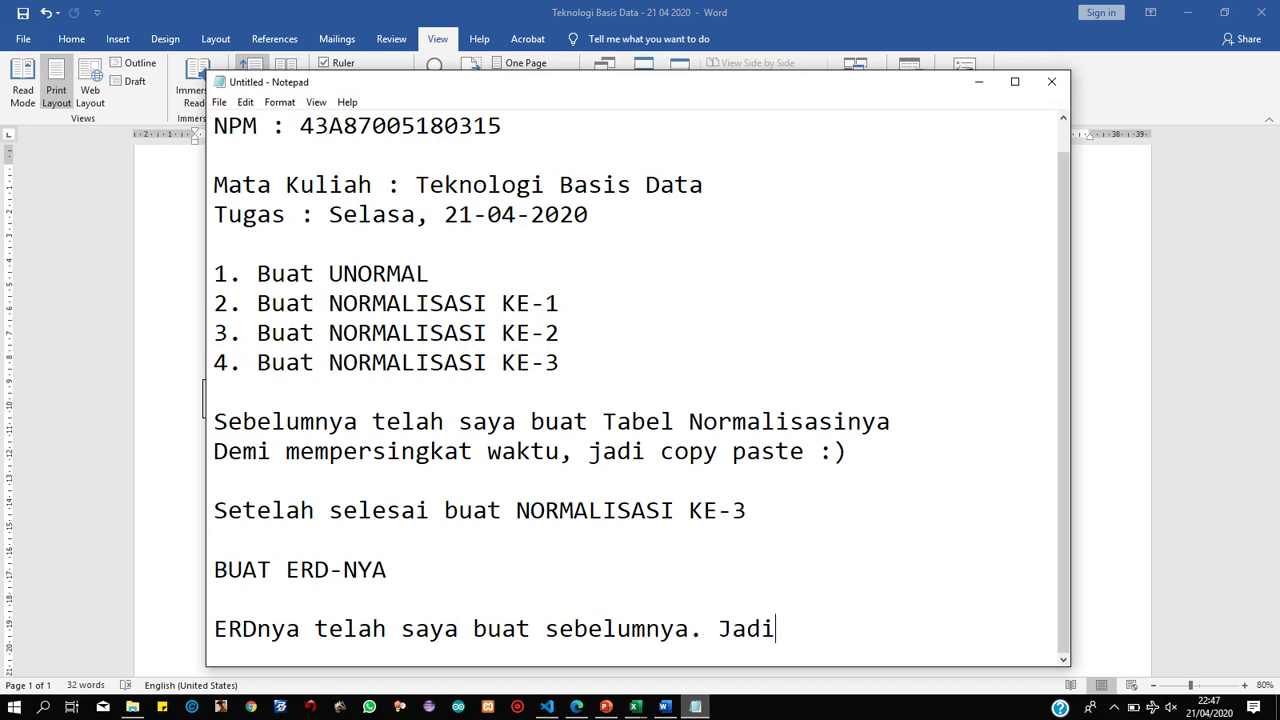
text(tinggal )
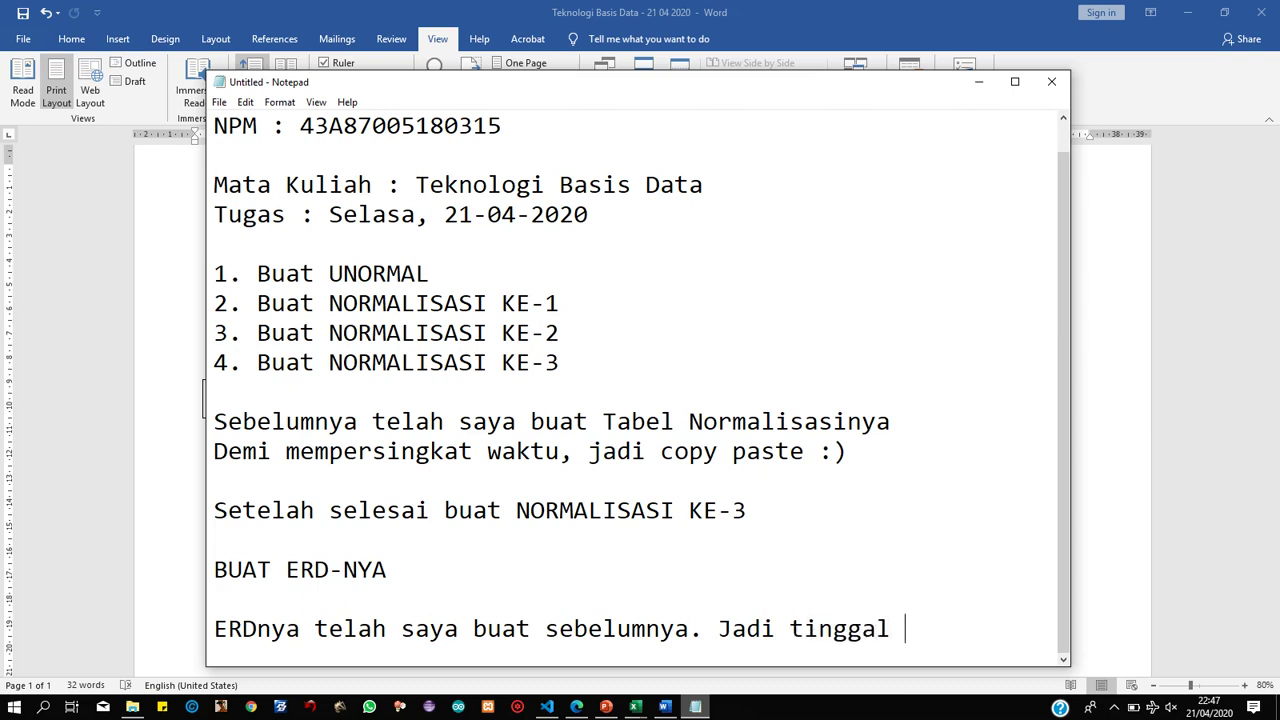
text(mereview)
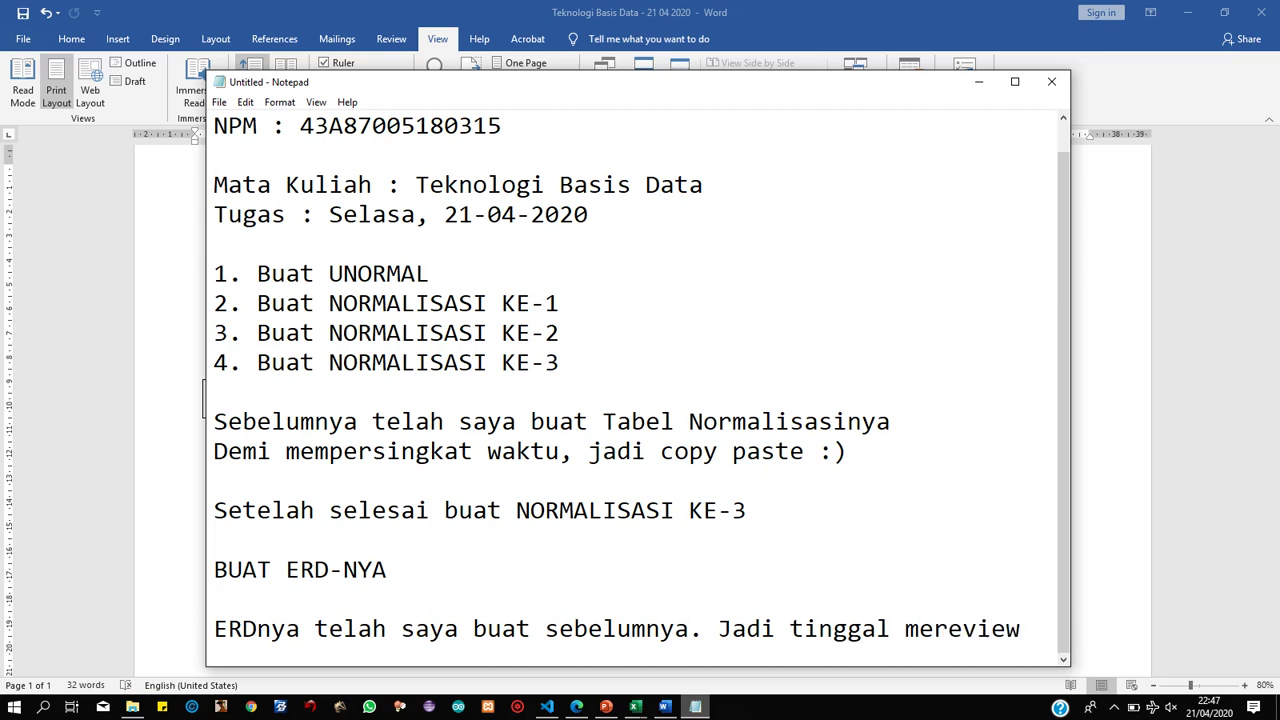
Hyphenate the last word of the ERDnya sentence so that it reads "me-review".
key(Left)
key(Left)
key(Left)
key(Left)
key(Left)
key(Left)
text(-)
key(Right)
key(Right)
key(Right)
key(Right)
key(Right)
key(Right)
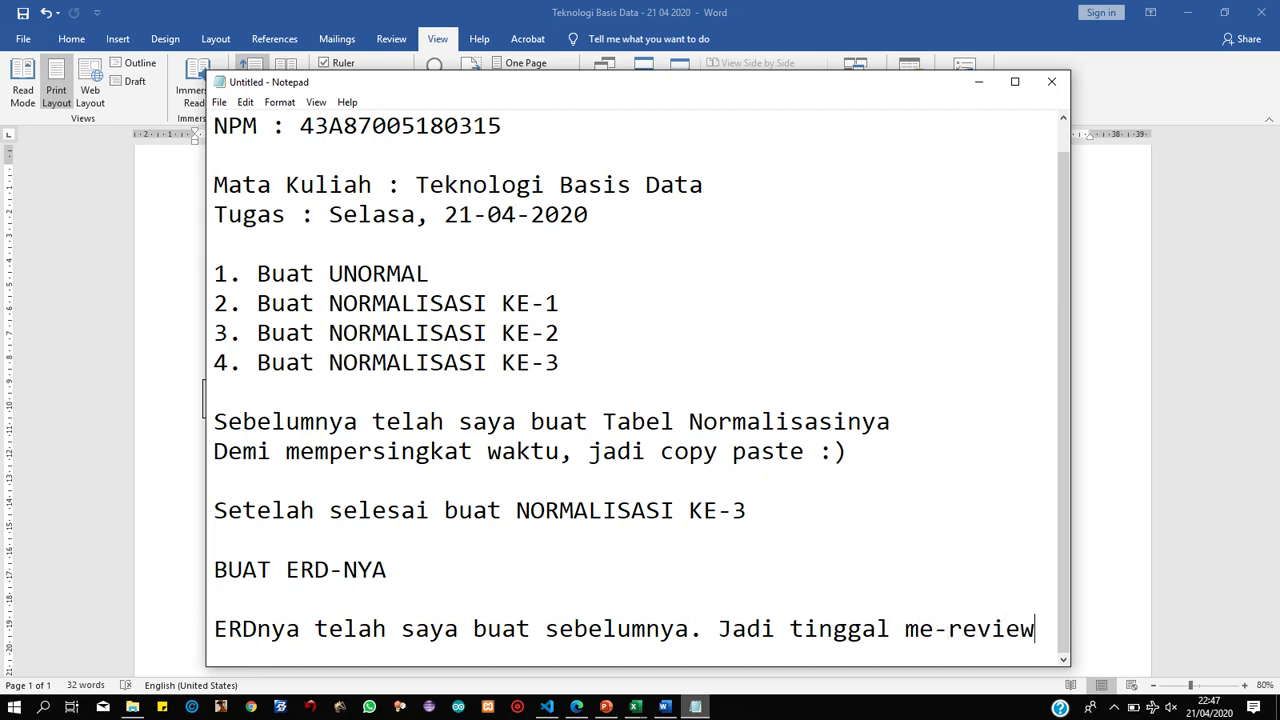
Complete the ERDnya sentence with the ending "lagi .." after "me-review".
text(lagiu)
key(BackSpace)
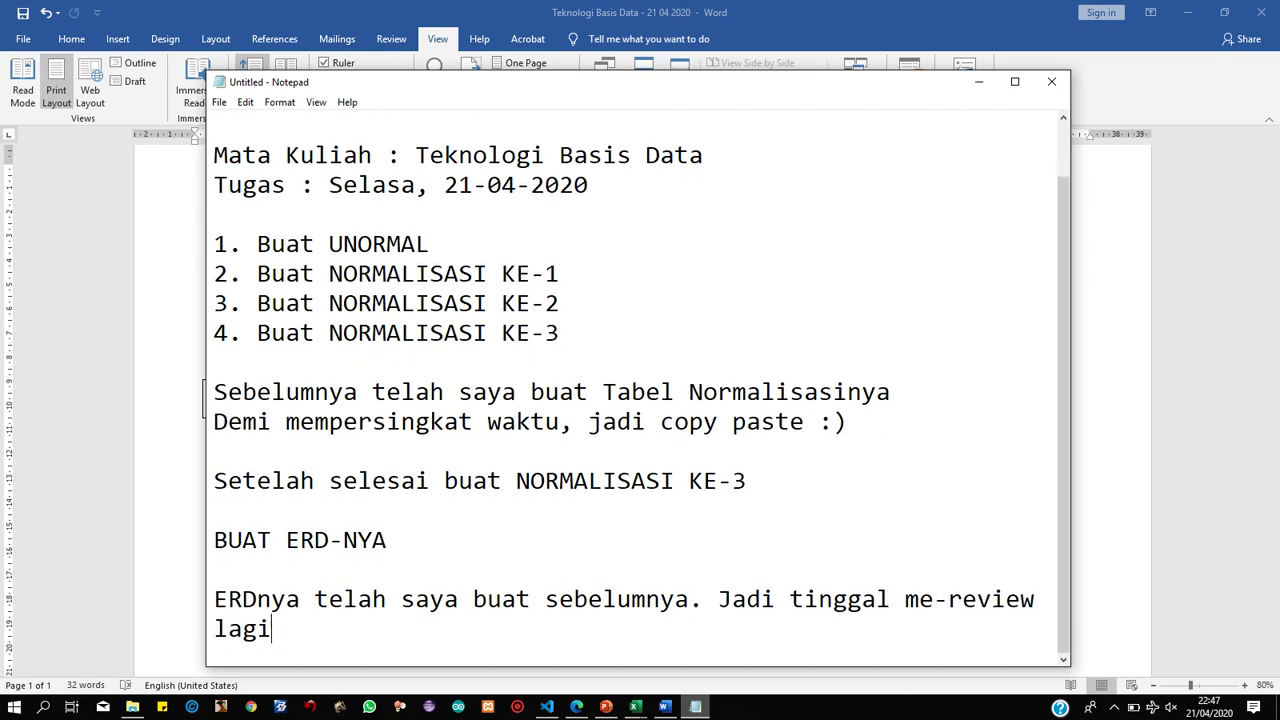
text(..)
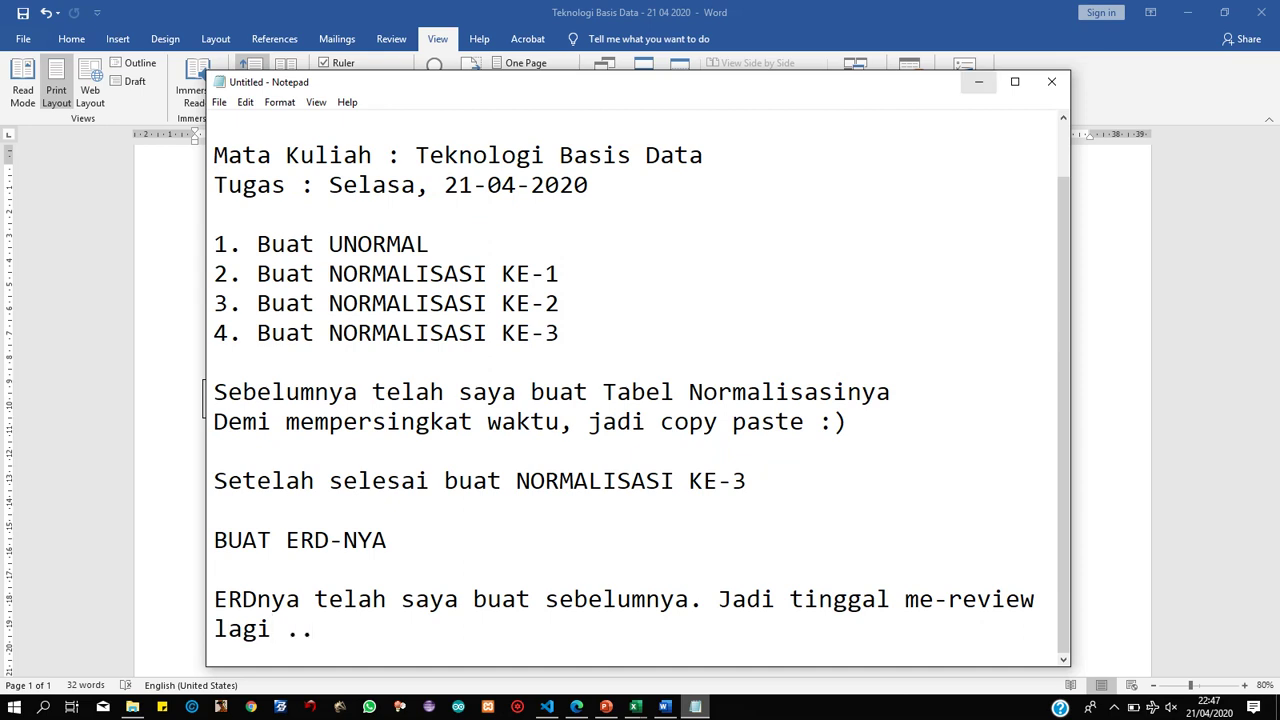
Return to the Word document and view the upper part of the ERD at 100% zoom.
click(978, 81)
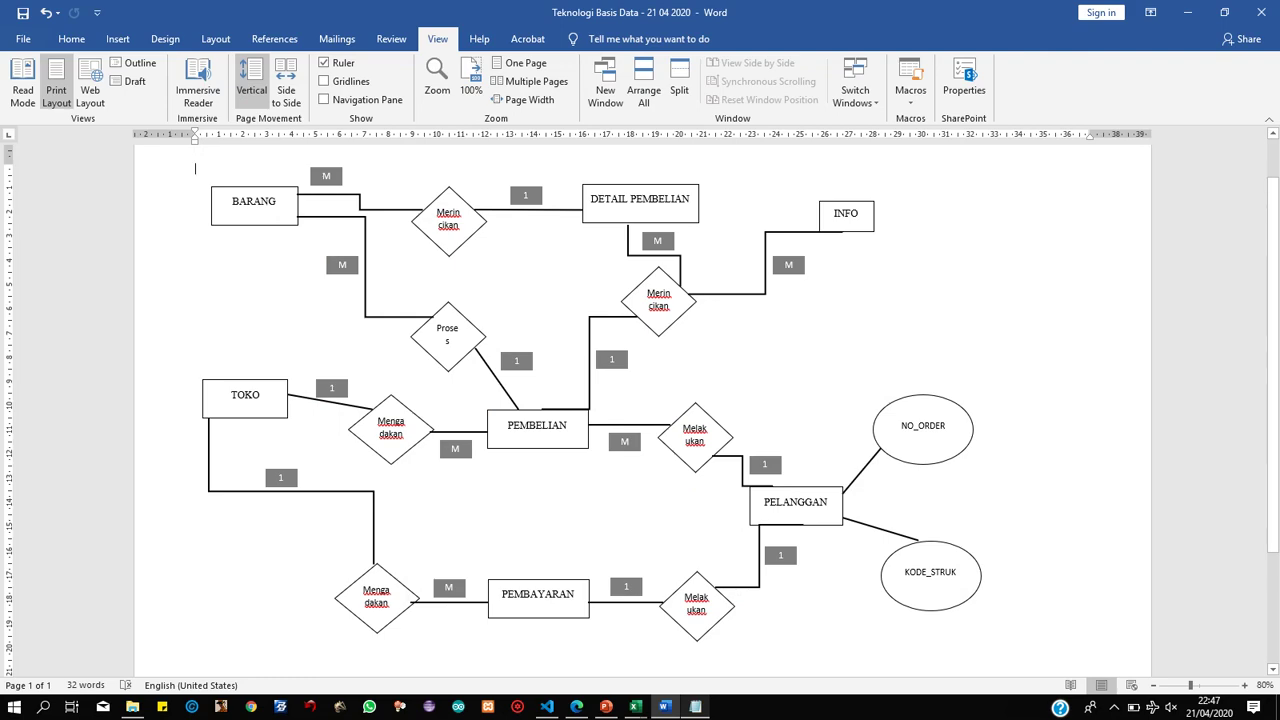
scroll(640, 410, up, 1)
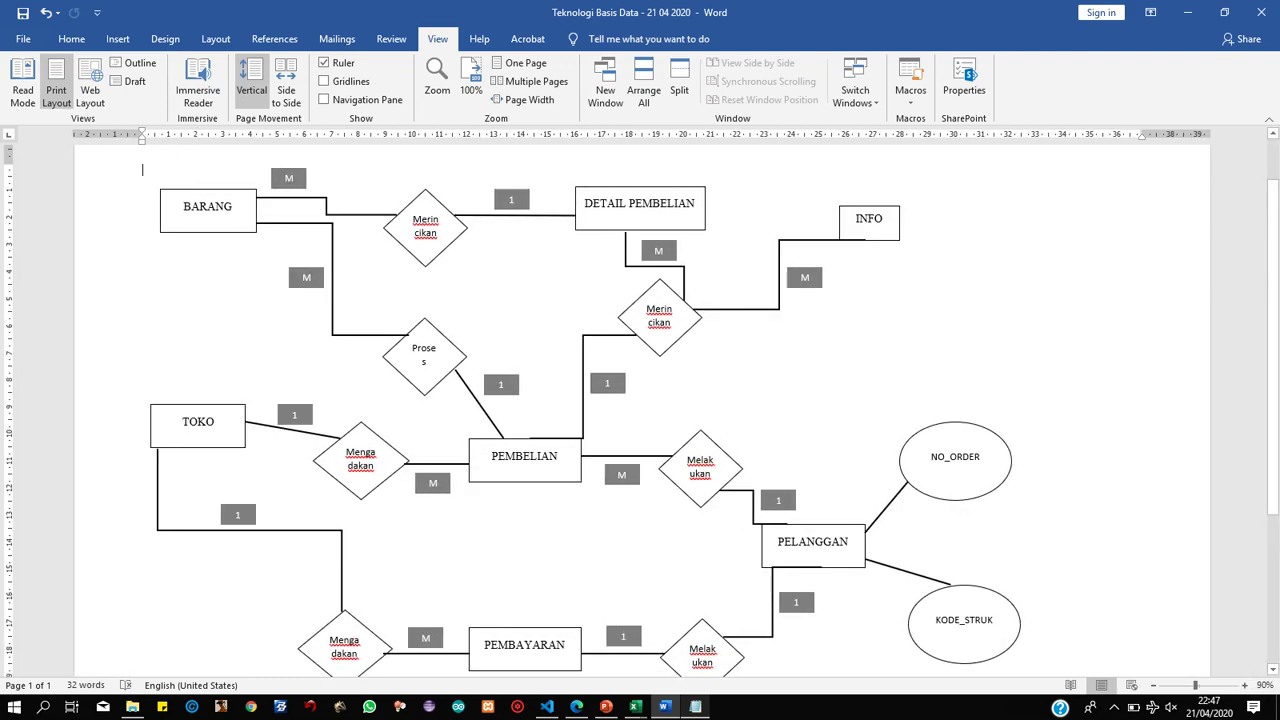
scroll(640, 410, up, 1)
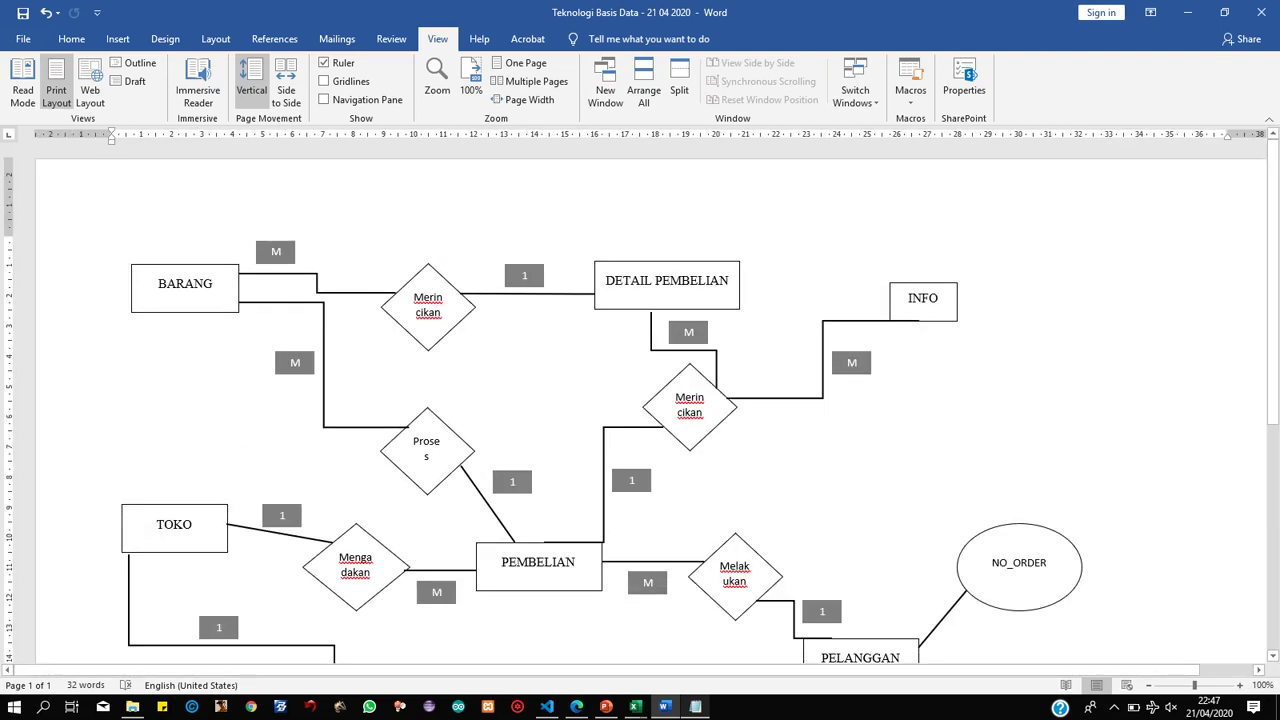
scroll(640, 410, down, 1)
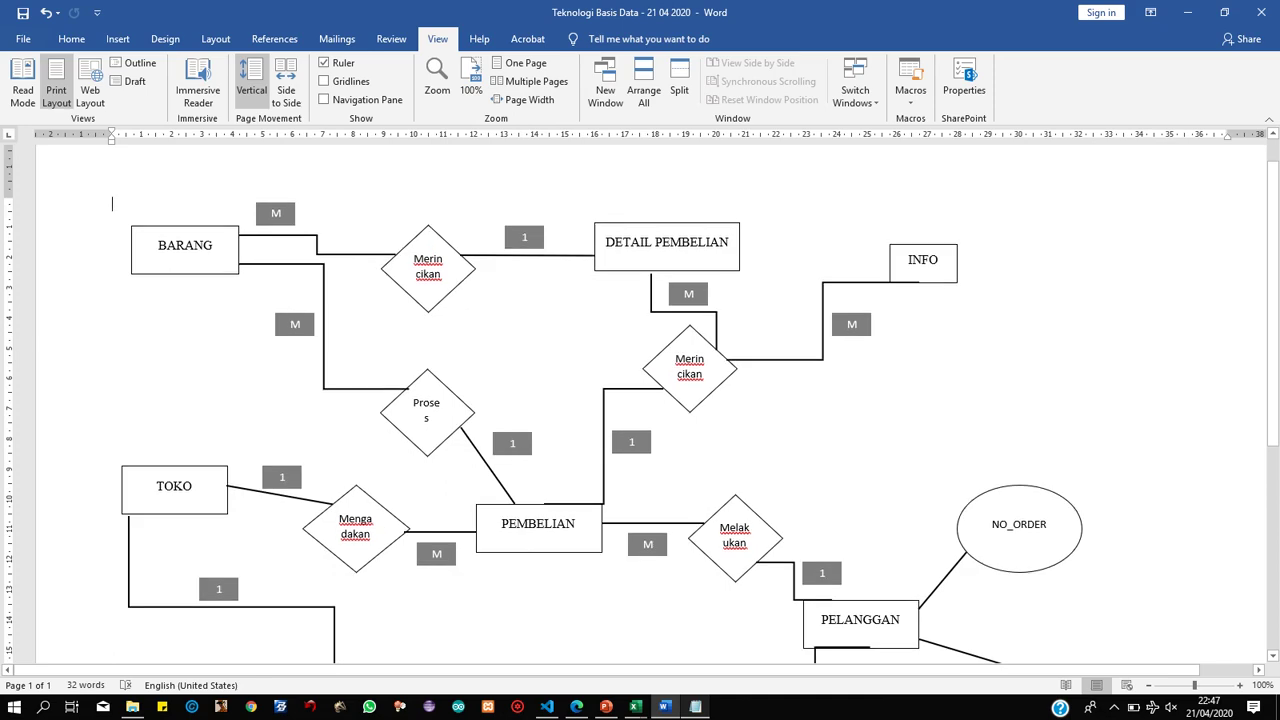